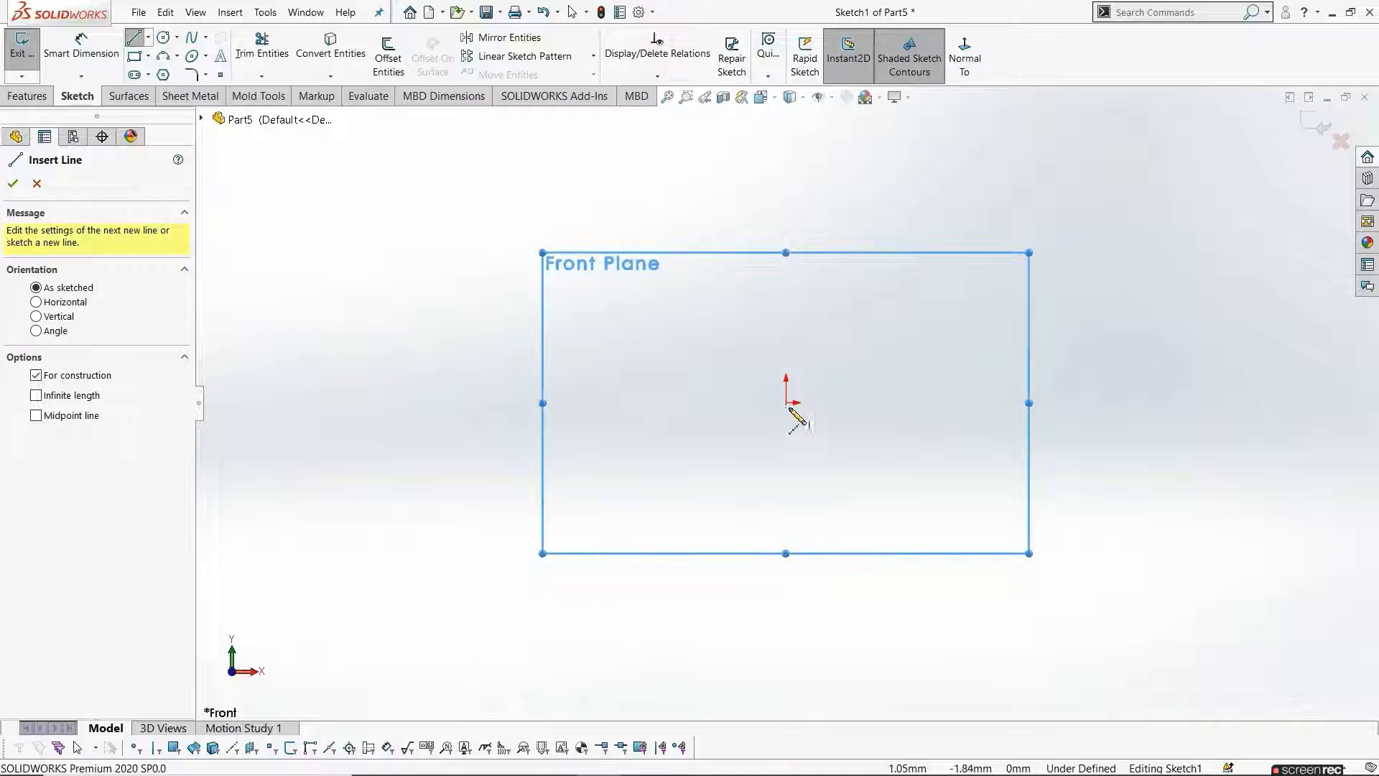
Sketch a vertical construction line about 79 mm long upward from the origin on the Front Plane
{"action": "left_click", "coordinate": [785, 401]}
{"action": "left_click", "coordinate": [786, 187]}
{"action": "key", "text": "Escape"}
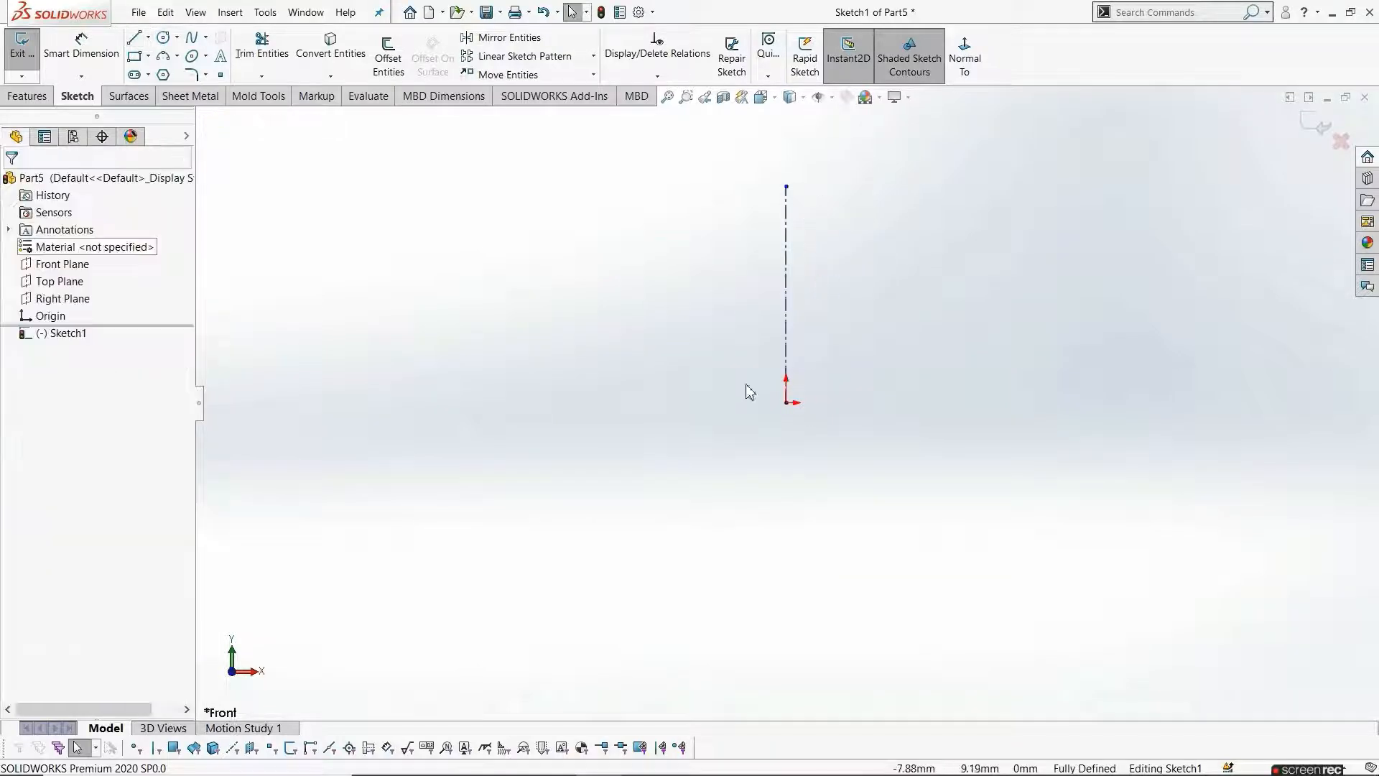
Dimension the vertical construction line's length and set it to 87.5 mm
{"action": "left_click", "coordinate": [81, 55]}
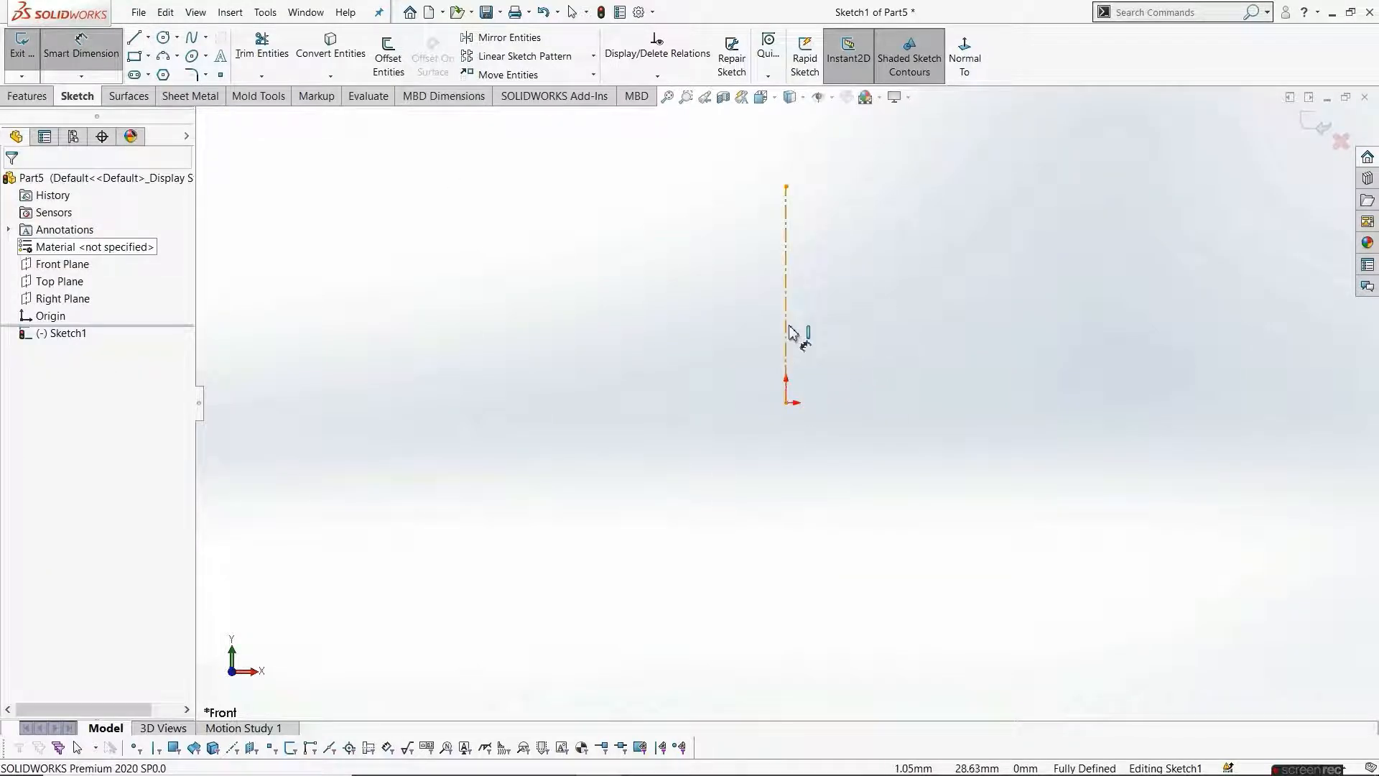
{"action": "left_click", "coordinate": [787, 332]}
{"action": "left_click", "coordinate": [861, 333]}
{"action": "type", "text": "87"}
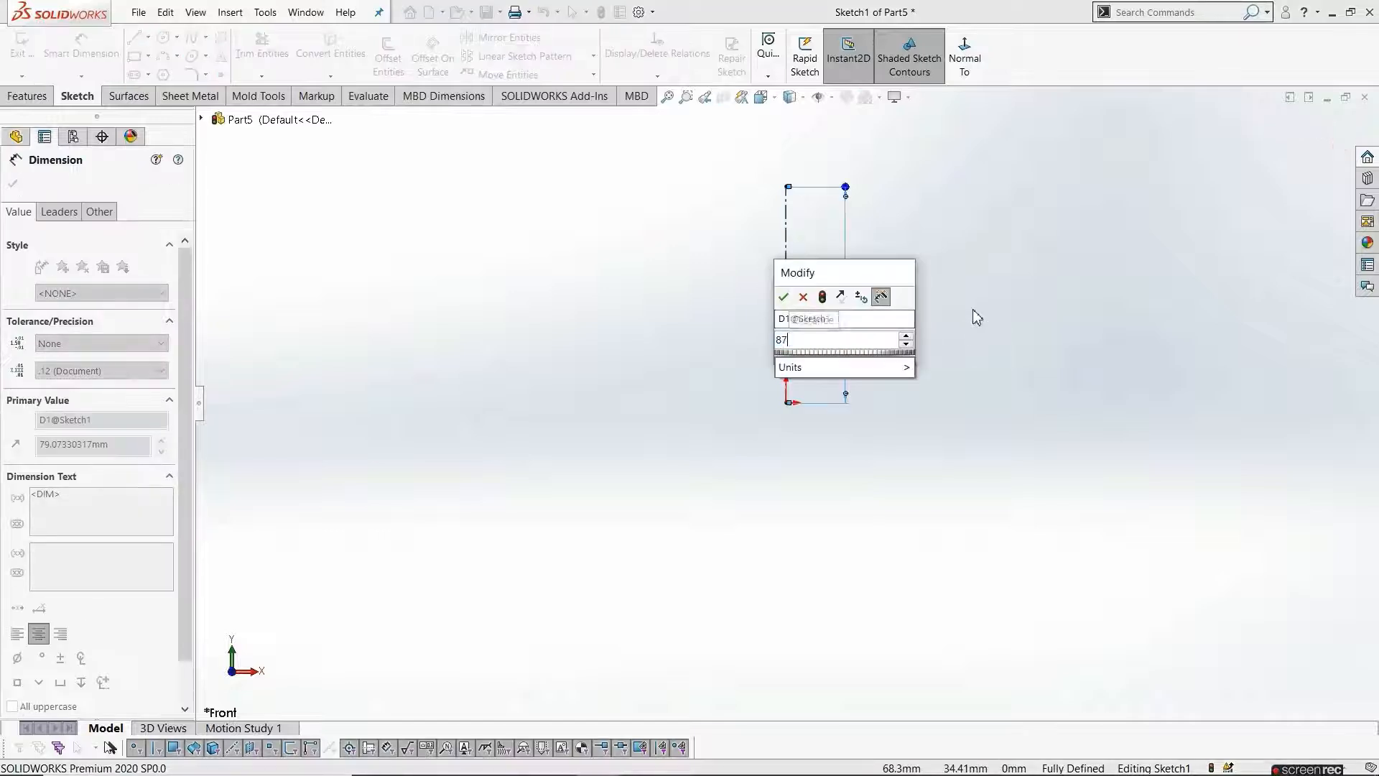
{"action": "type", "text": ".5"}
{"action": "key", "text": "Return"}
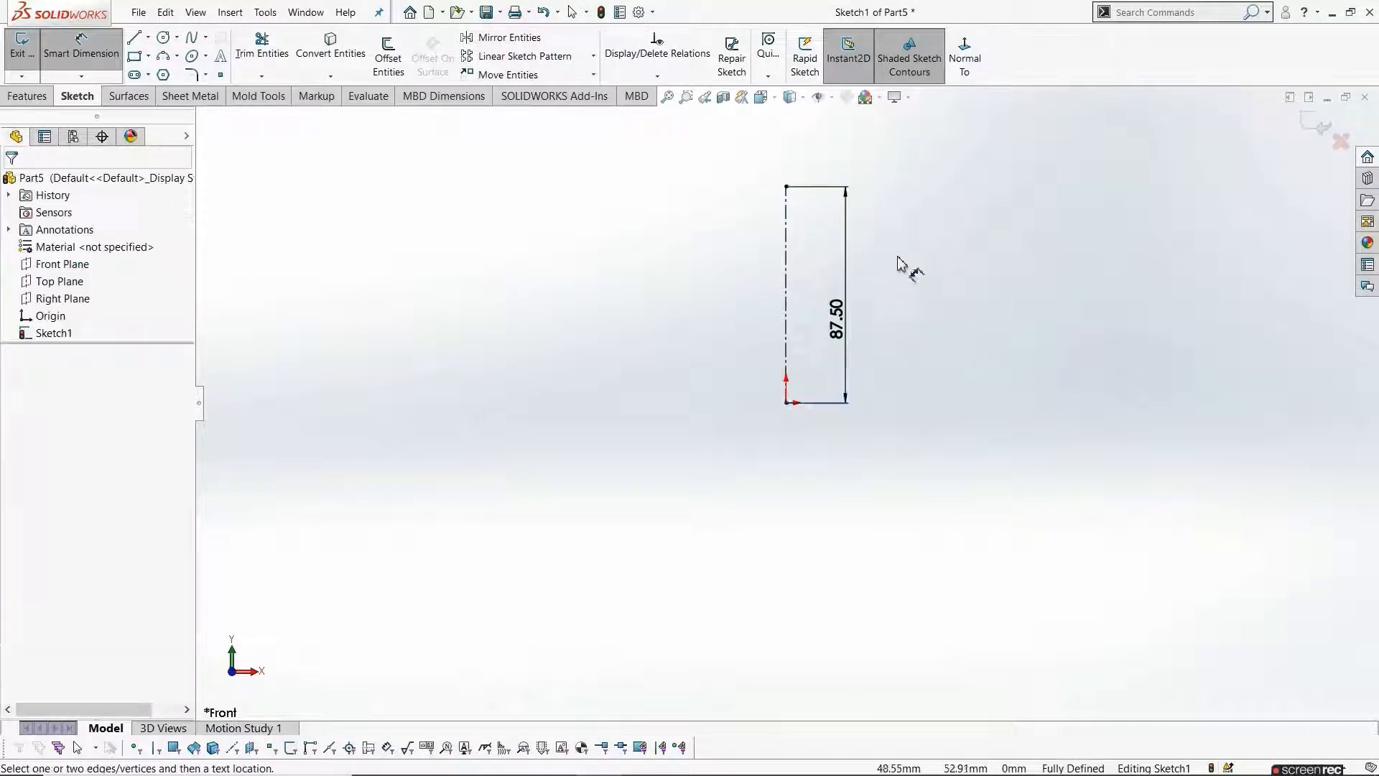
{"action": "scroll", "coordinate": [907, 273], "scroll_direction": "down", "scroll_amount": 2}
{"action": "key", "text": "Escape"}
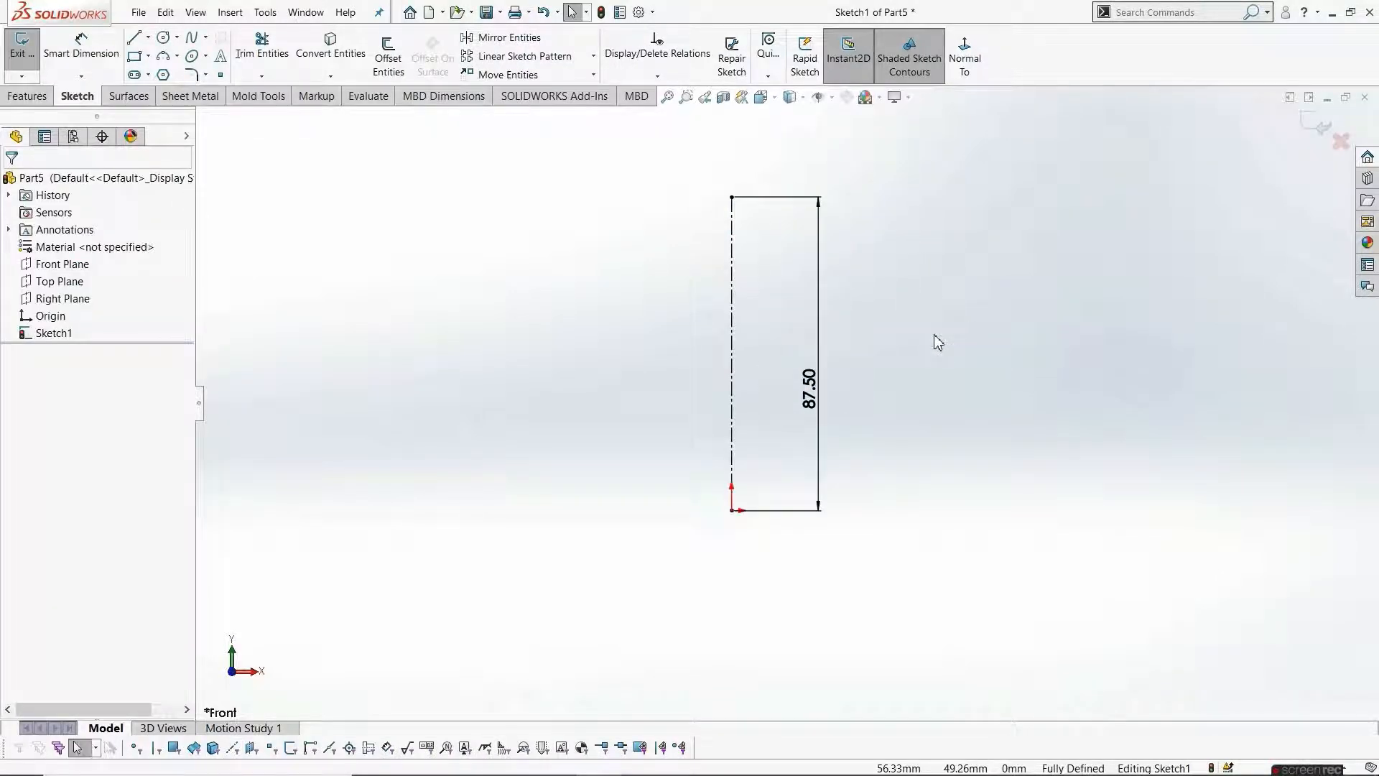
Sketch the base outline from the centerline: an 18.4 mm horizontal line about 6.4 mm above the origin, a 45° downward slope, and a short horizontal line level with the origin
{"action": "left_click", "coordinate": [141, 43]}
{"action": "scroll", "coordinate": [718, 594], "scroll_direction": "down", "scroll_amount": 2}
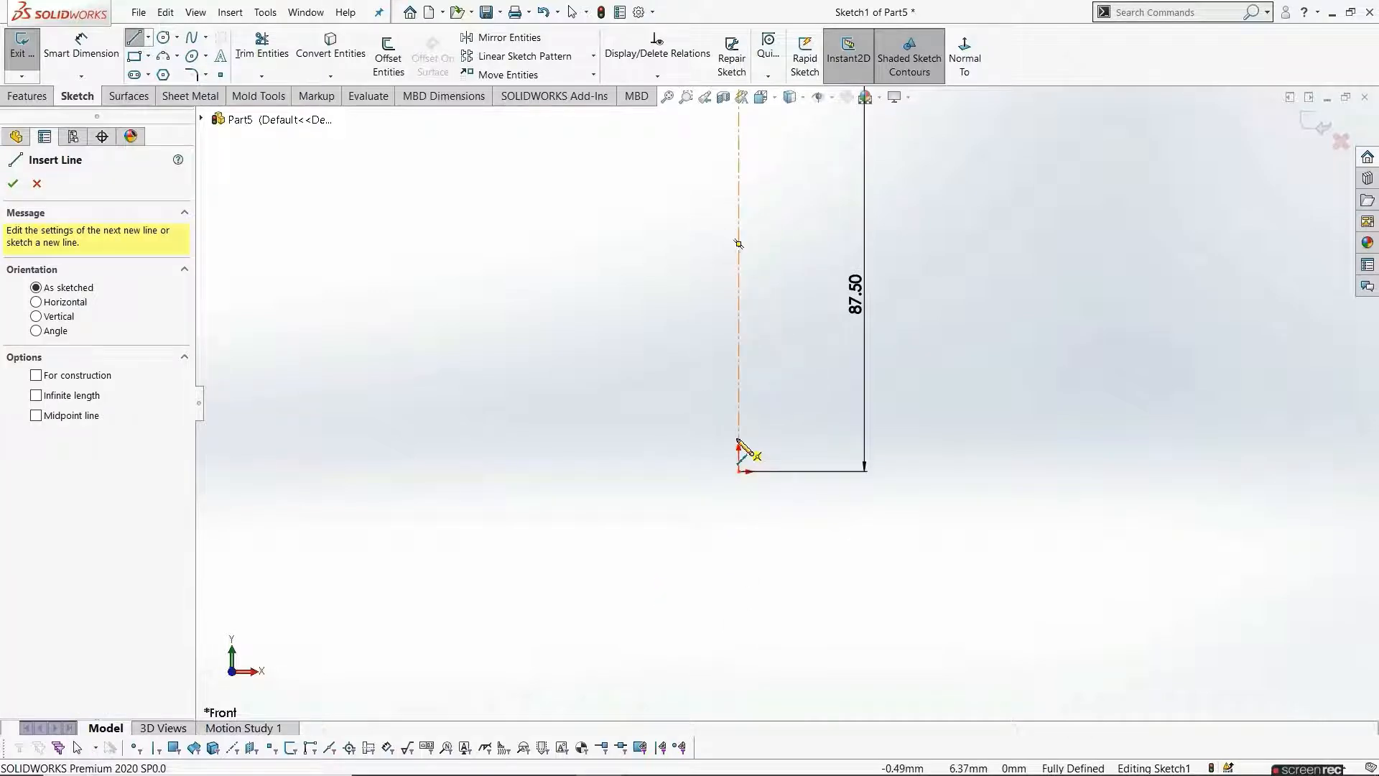
{"action": "left_click", "coordinate": [739, 437]}
{"action": "left_click", "coordinate": [643, 437]}
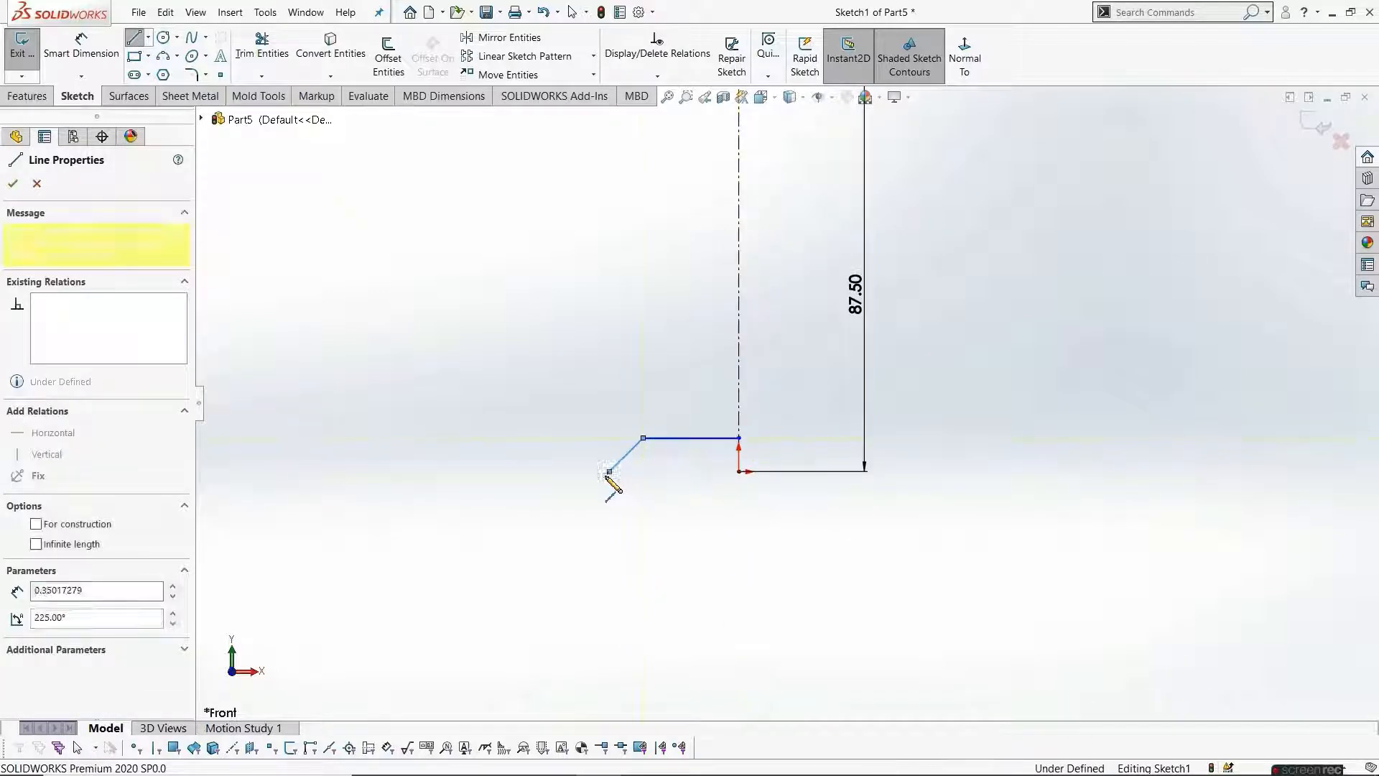
{"action": "left_click", "coordinate": [609, 471]}
{"action": "double_click", "coordinate": [562, 471]}
{"action": "key", "text": "Escape"}
{"action": "middle_click_drag", "start_coordinate": [615, 523], "coordinate": [677, 497], "text": "ctrl"}
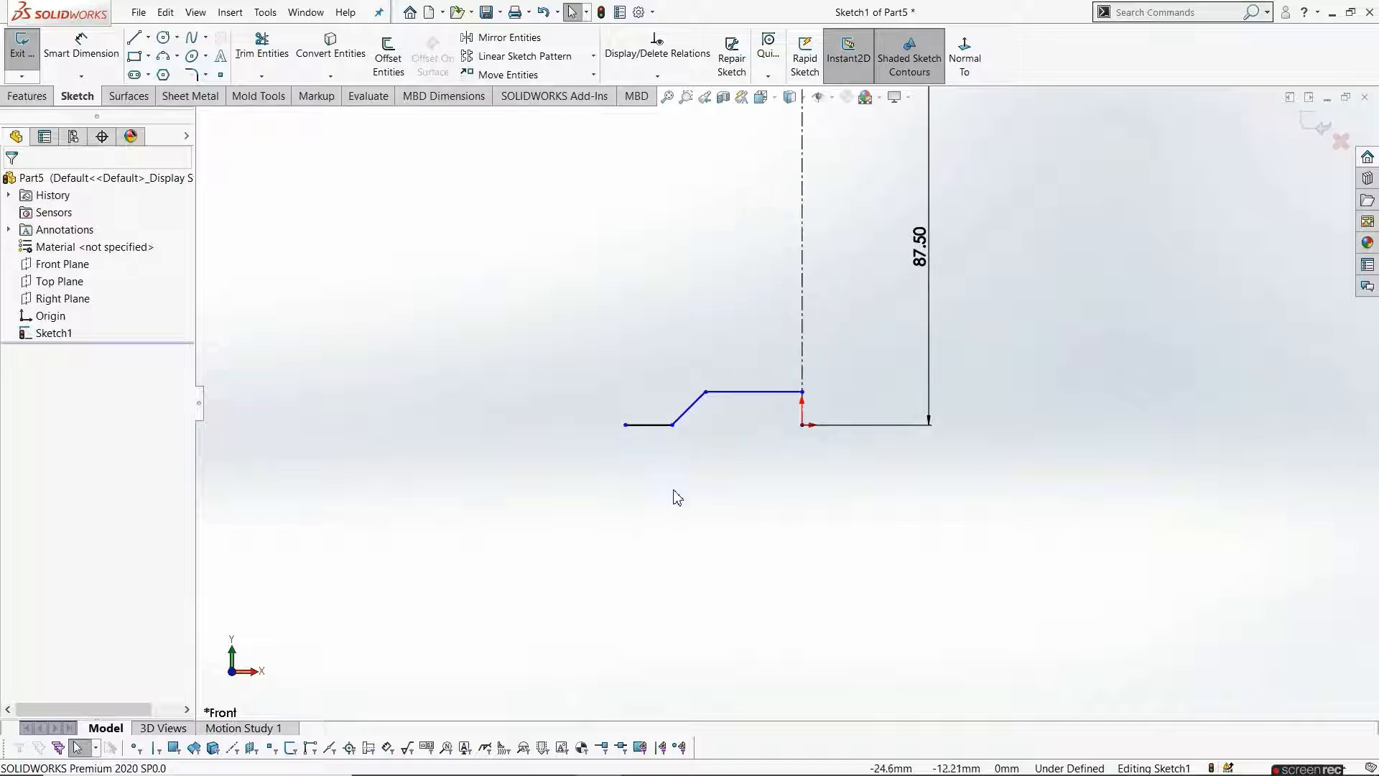
Dimension the raised base line's height above the origin and set it to 3.5 mm
{"action": "left_click", "coordinate": [81, 46]}
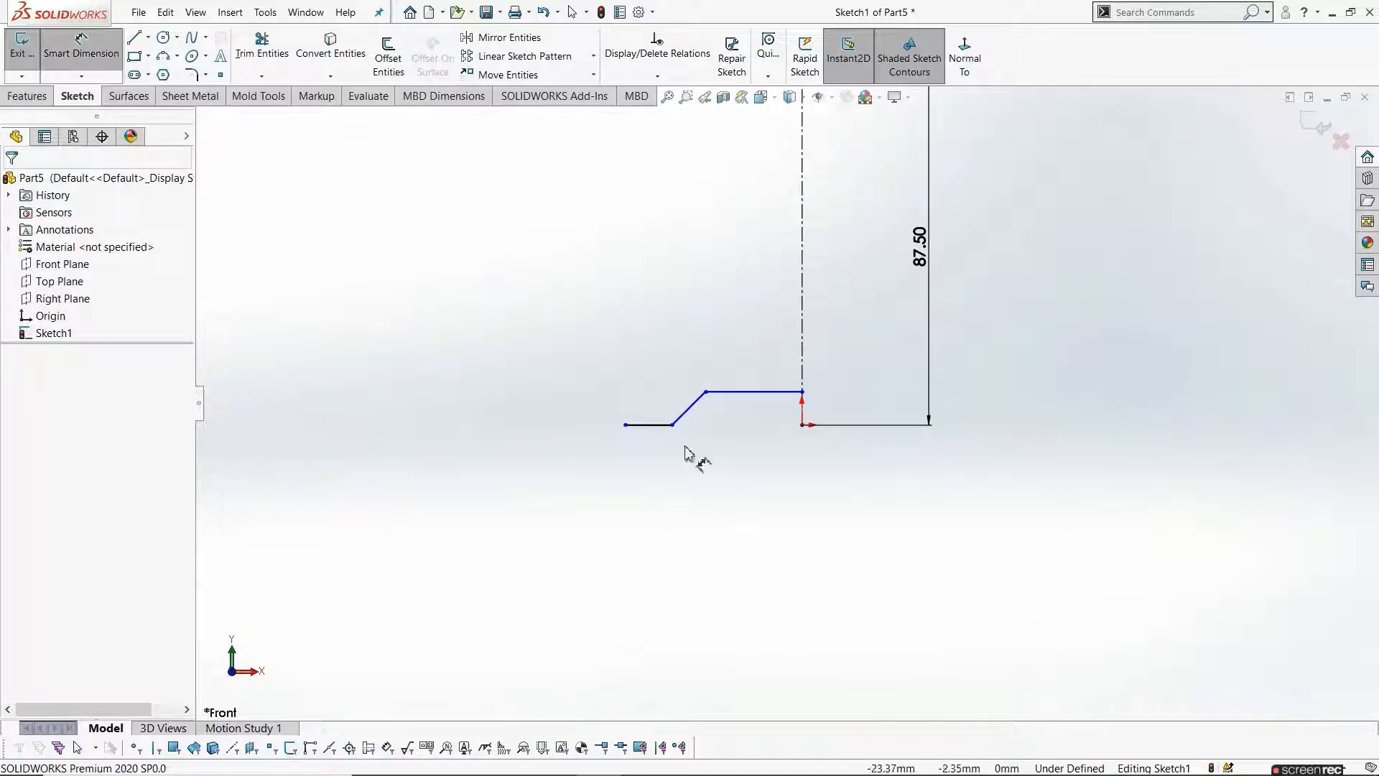
{"action": "left_click", "coordinate": [803, 424]}
{"action": "left_click", "coordinate": [790, 391]}
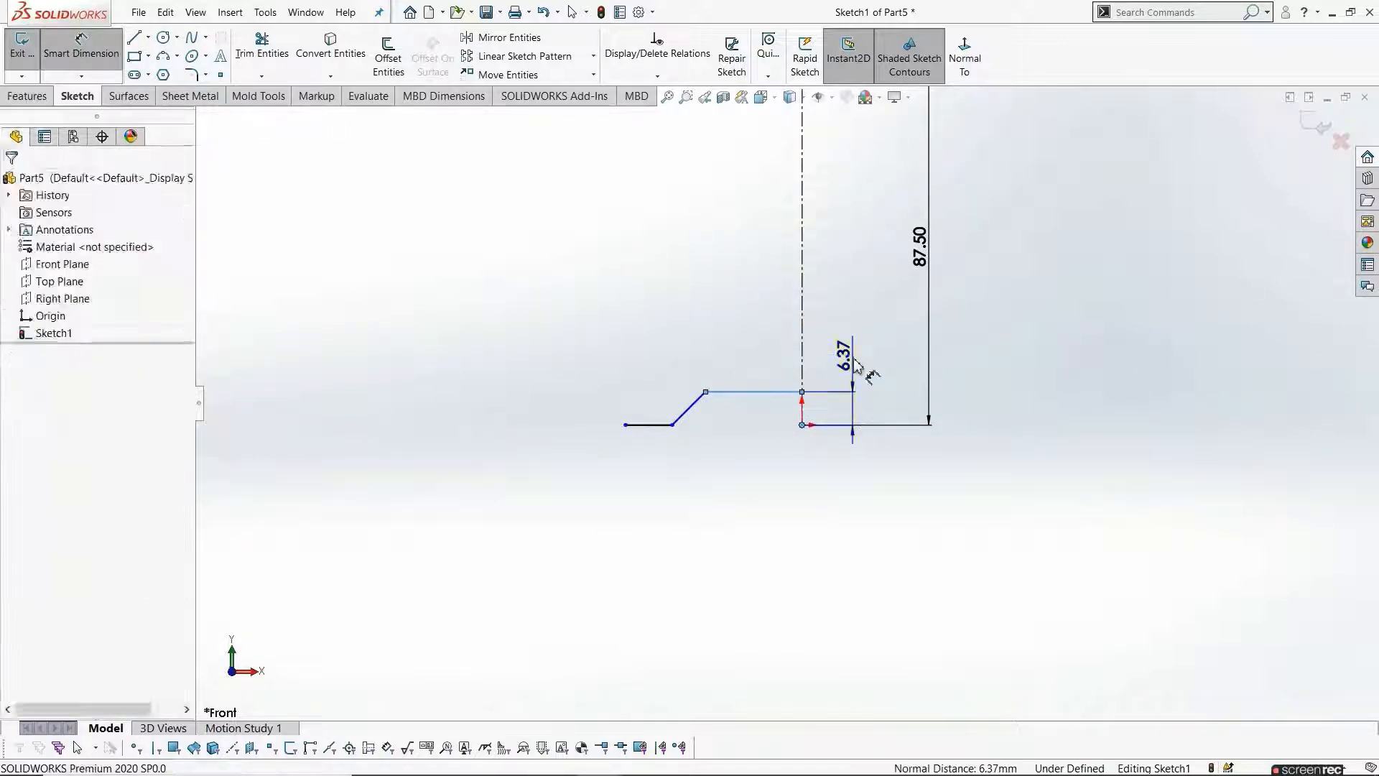
{"action": "left_click", "coordinate": [852, 355]}
{"action": "type", "text": "3.5"}
{"action": "key", "text": "Return"}
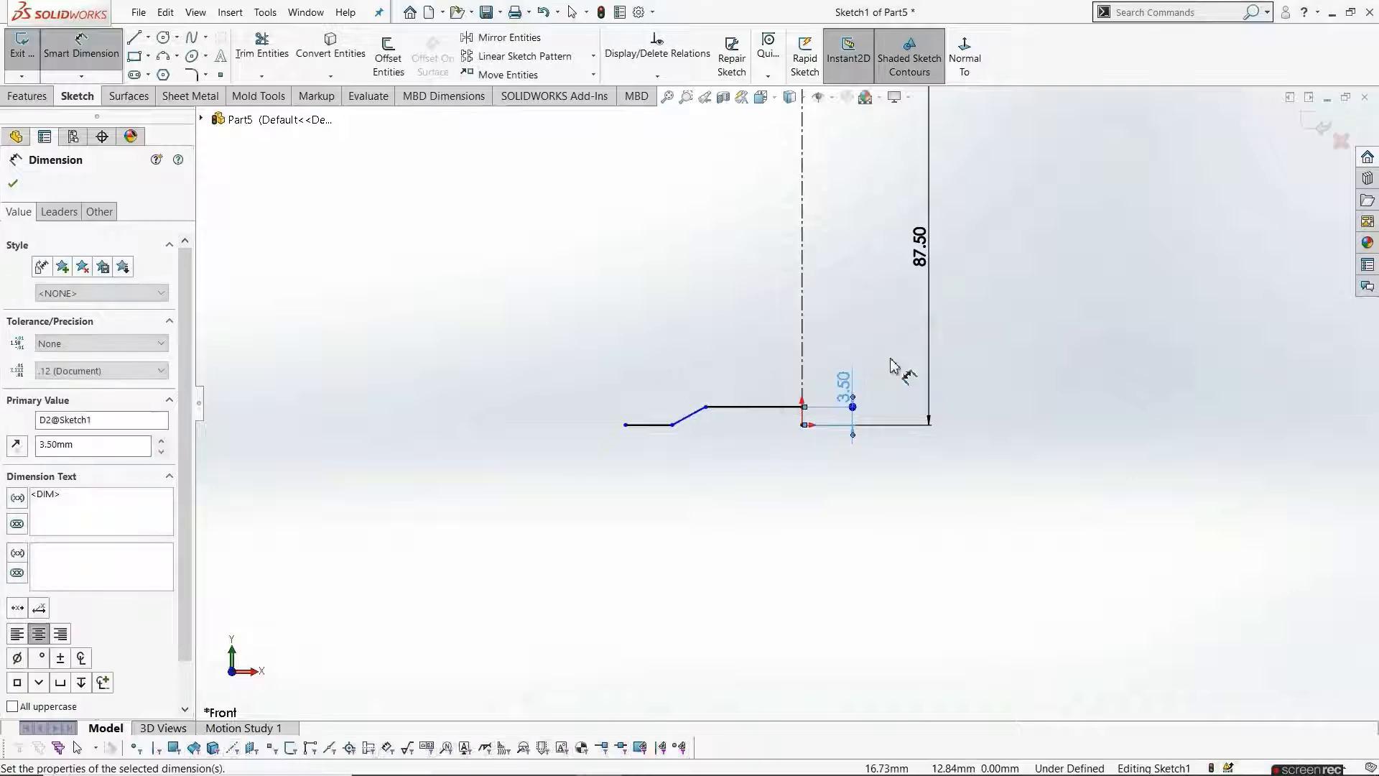
{"action": "left_click", "coordinate": [721, 470]}
Dimension the raised horizontal base line's length and set it to 18 mm
{"action": "left_click", "coordinate": [726, 416]}
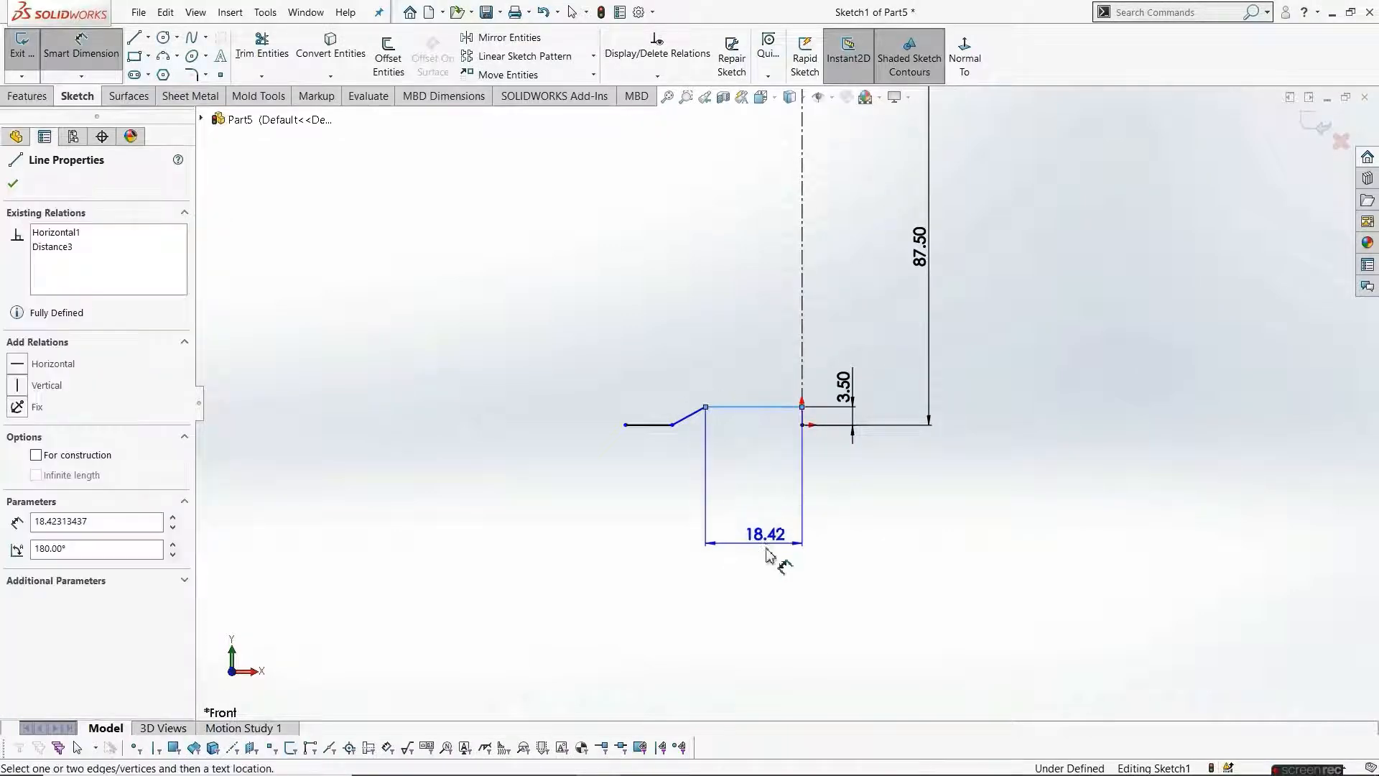
{"action": "left_click", "coordinate": [772, 560]}
{"action": "type", "text": "18"}
{"action": "key", "text": "Return"}
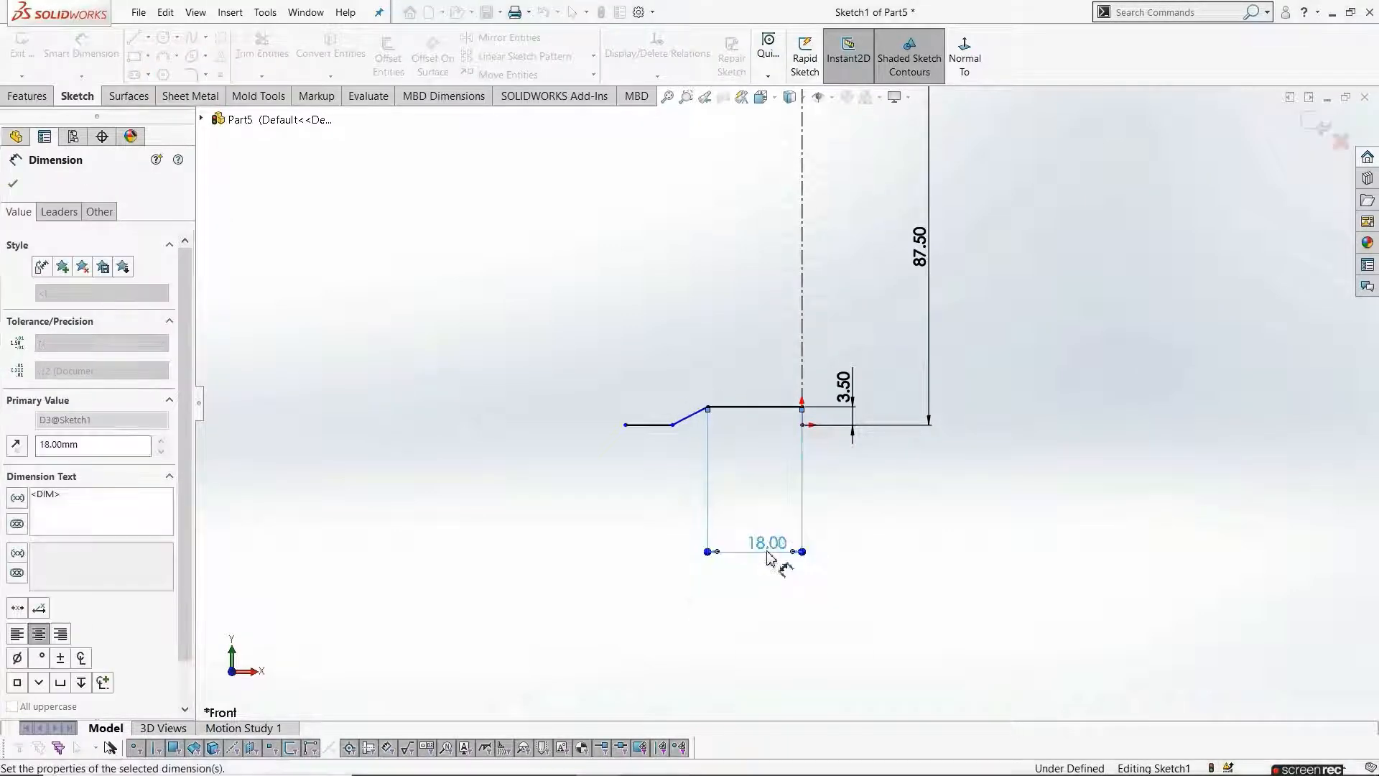
{"action": "left_click", "coordinate": [887, 565]}
Dimension the angle between the sloped line and the raised horizontal line as 125°
{"action": "scroll", "coordinate": [722, 444], "scroll_direction": "down", "scroll_amount": 2}
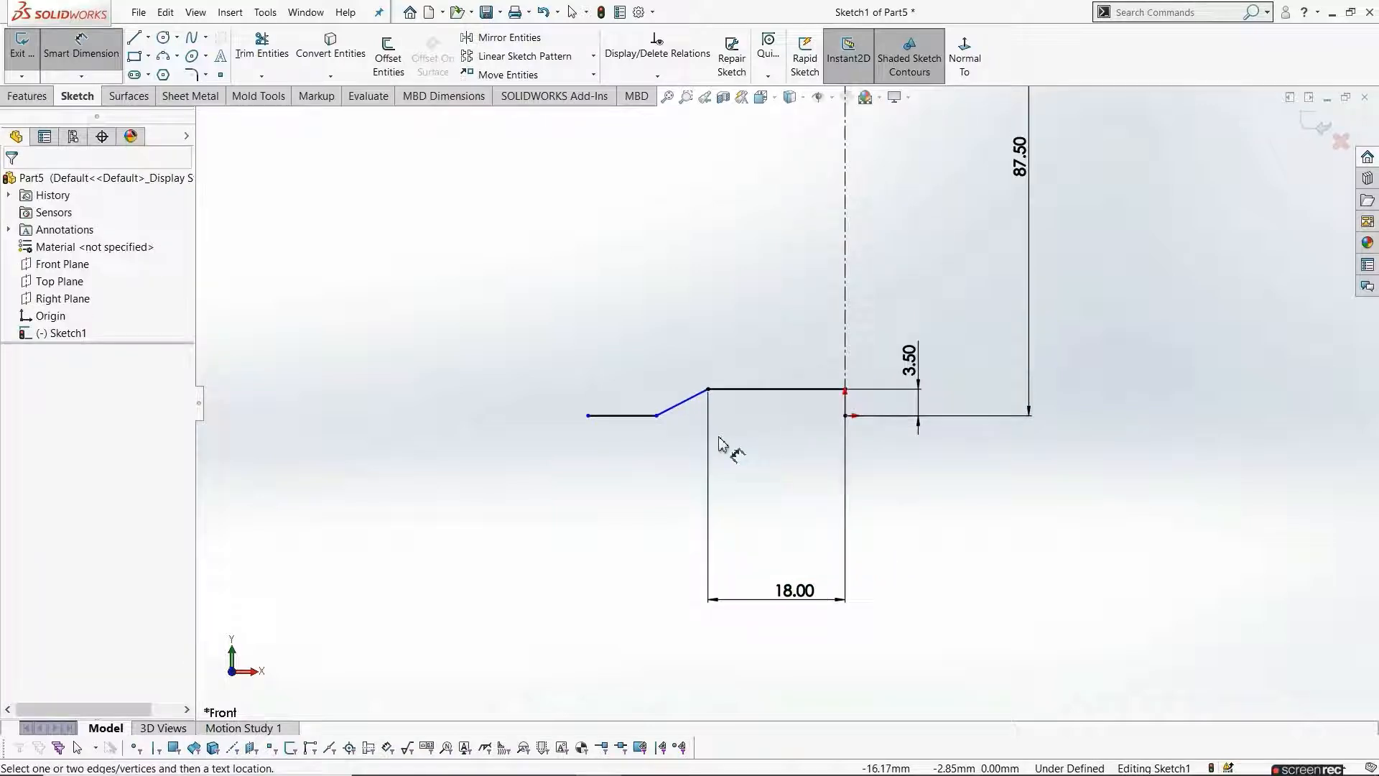
{"action": "left_click", "coordinate": [695, 402]}
{"action": "left_click", "coordinate": [743, 389]}
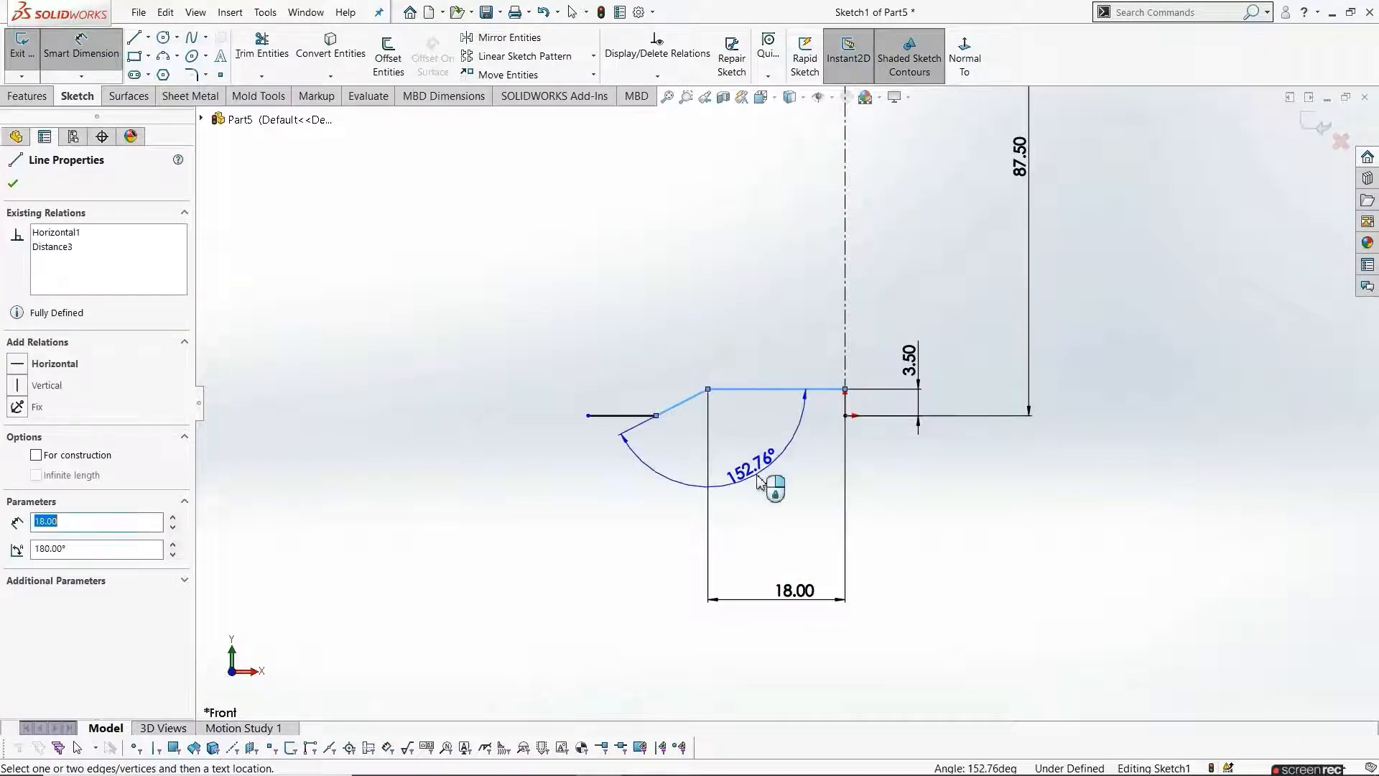
{"action": "left_click", "coordinate": [759, 479]}
{"action": "type", "text": "12"}
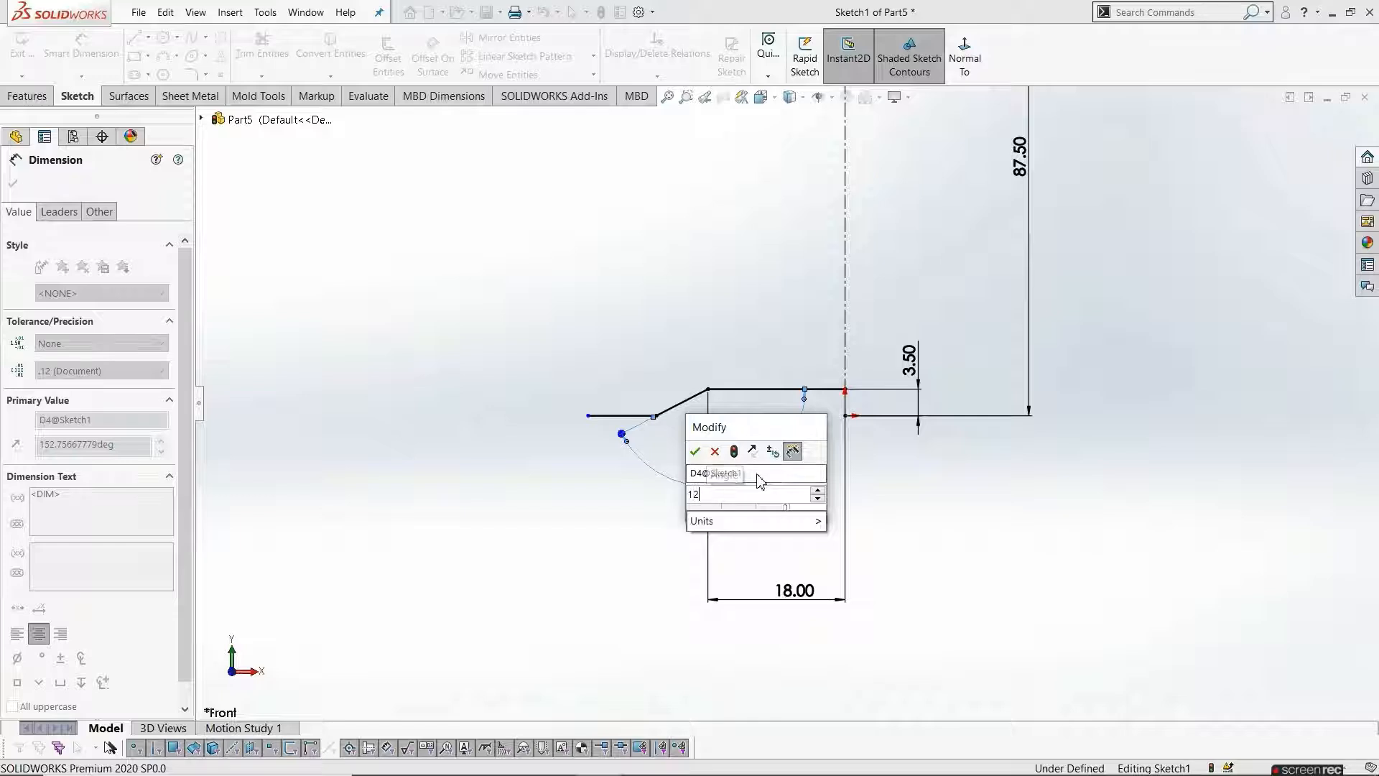
{"action": "type", "text": "5"}
{"action": "key", "text": "Return"}
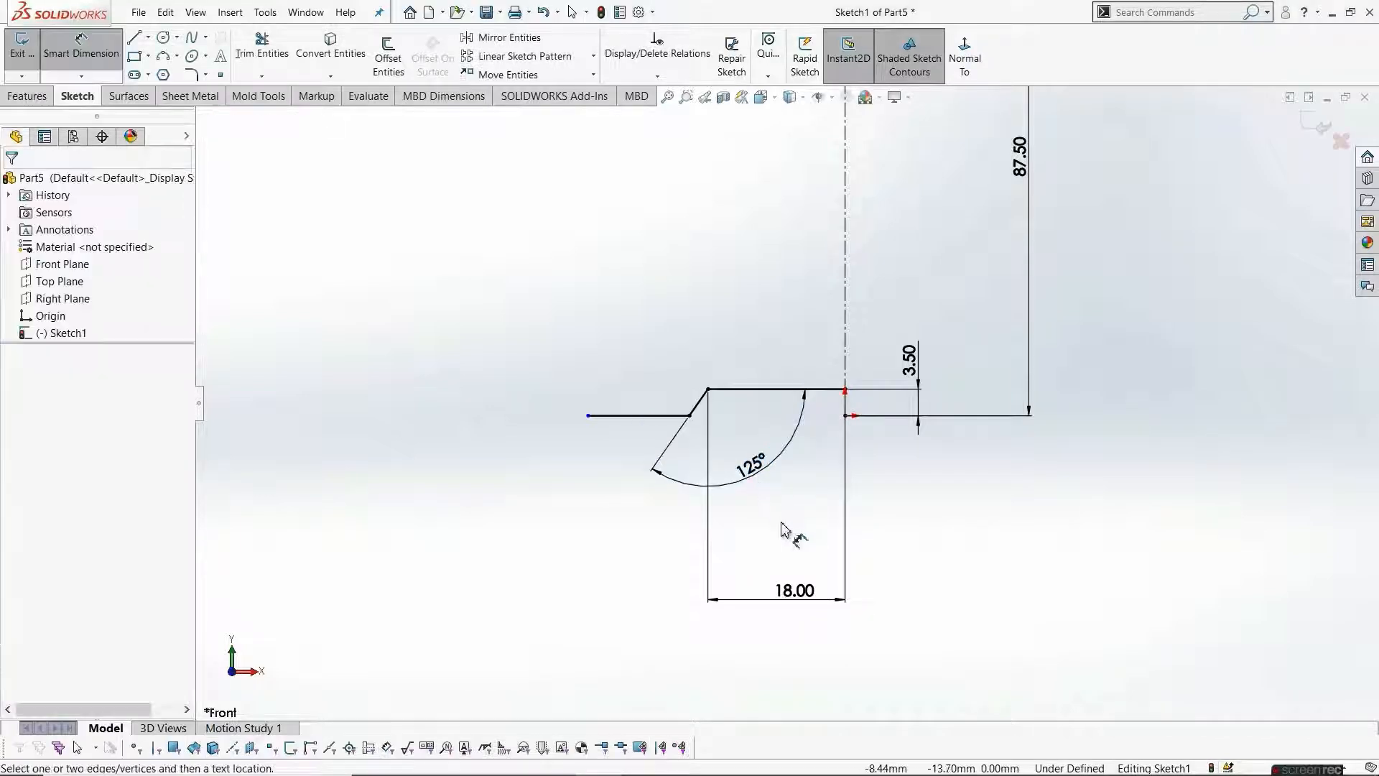
Set the horizontal distance from the base outline's outer endpoint to the centerline to 27 mm
{"action": "left_click", "coordinate": [587, 415]}
{"action": "left_click", "coordinate": [846, 427]}
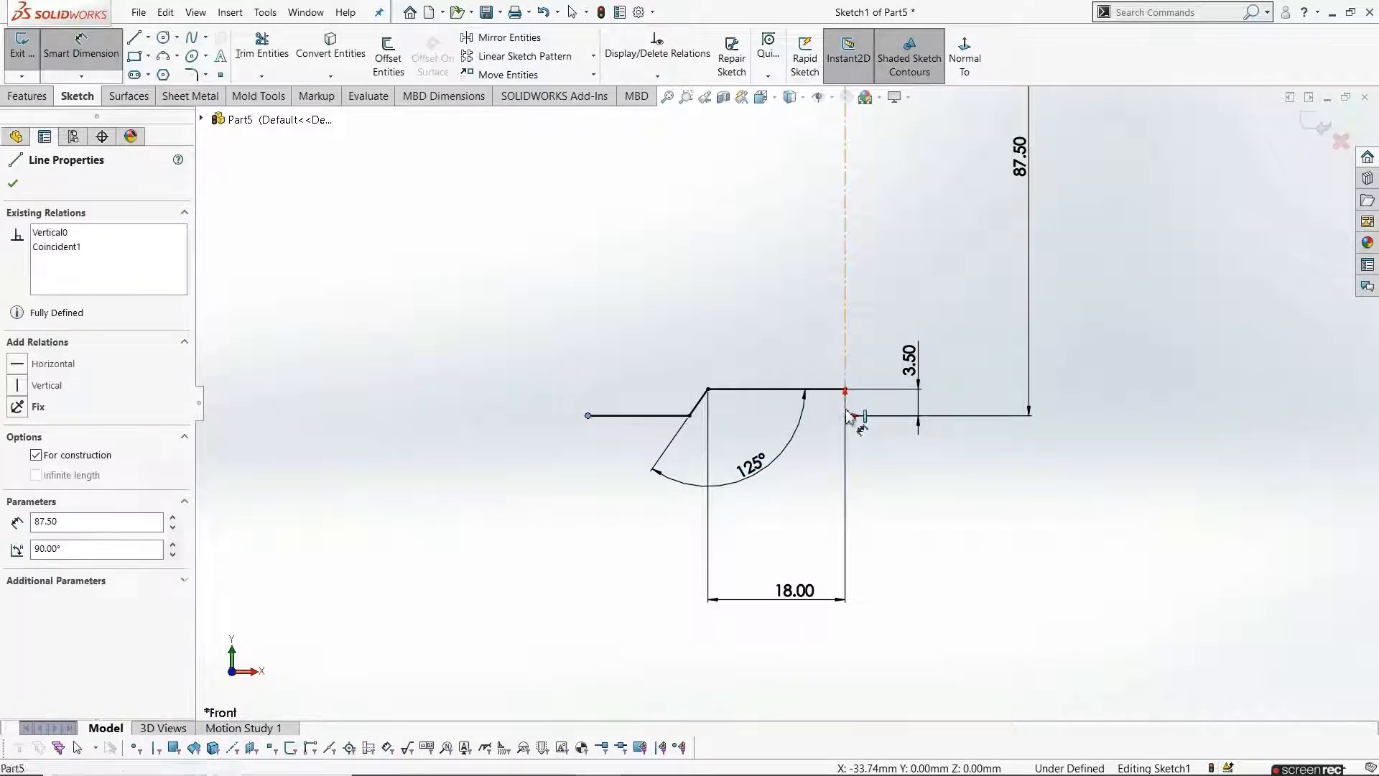
{"action": "left_click", "coordinate": [785, 661]}
{"action": "type", "text": "2"}
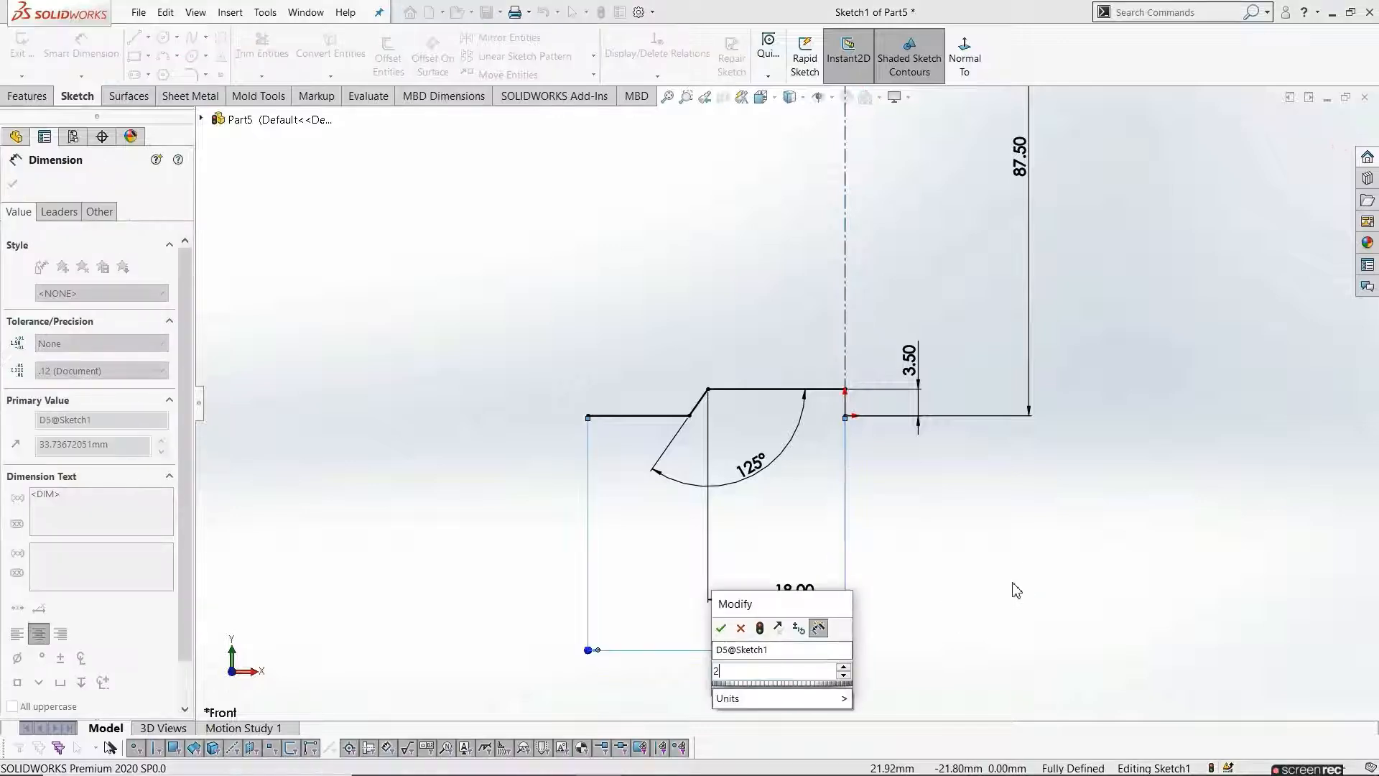
{"action": "type", "text": "7"}
{"action": "key", "text": "Return"}
{"action": "key", "text": "Escape"}
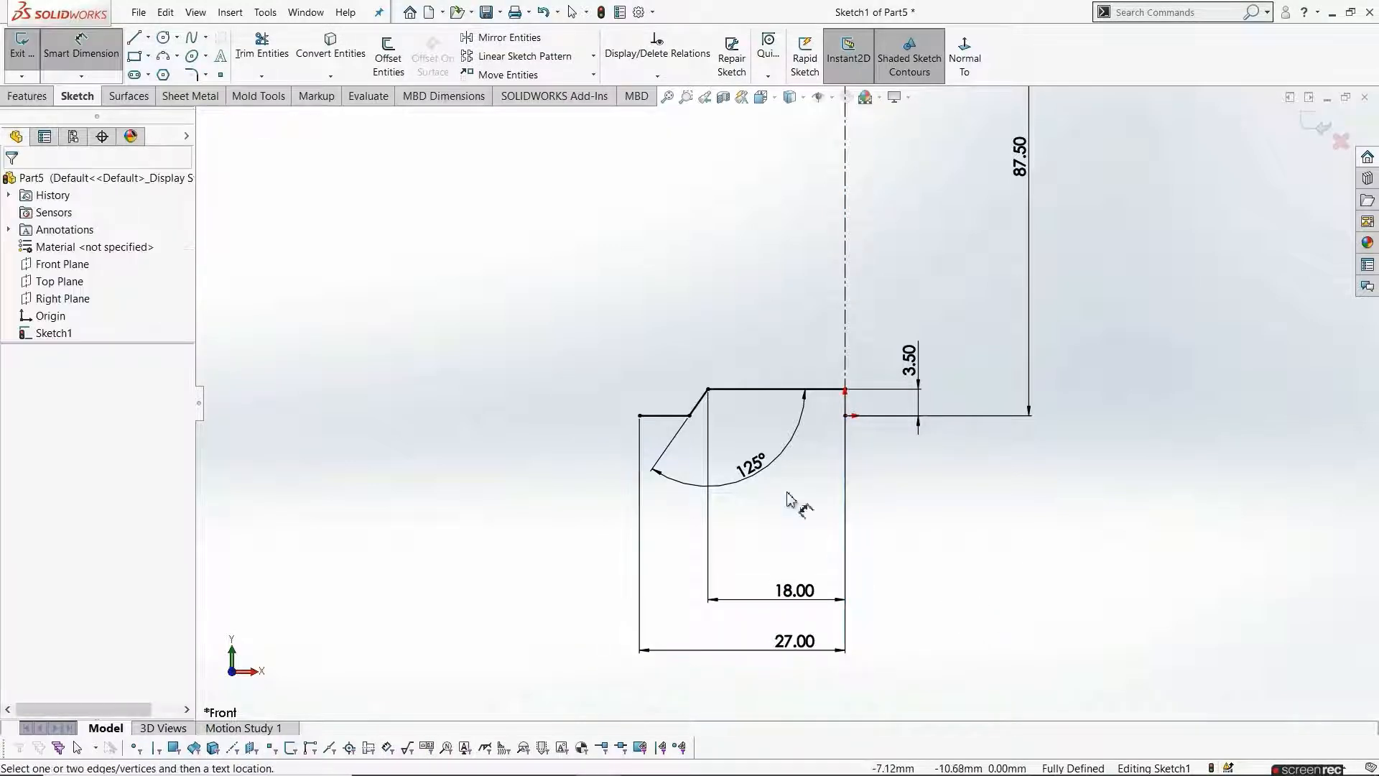
{"action": "scroll", "coordinate": [800, 503], "scroll_direction": "up", "scroll_amount": 3}
{"action": "scroll", "coordinate": [801, 316], "scroll_direction": "down", "scroll_amount": 2}
{"action": "key", "text": "Escape"}
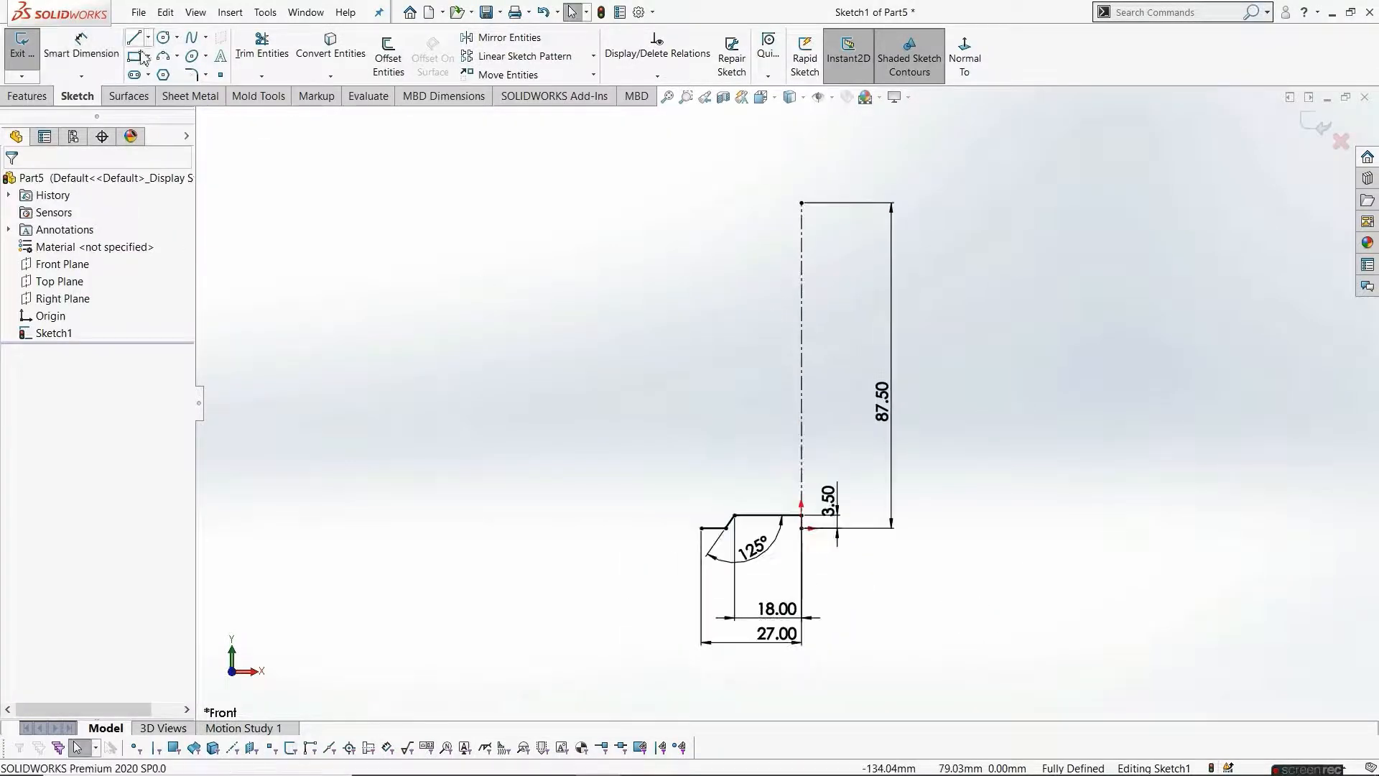
Sketch an outward-bulging three-point arc, about 222 mm in radius, from the base's outer endpoint up to the height of the centerline's top
{"action": "left_click", "coordinate": [163, 59]}
{"action": "left_click", "coordinate": [702, 527]}
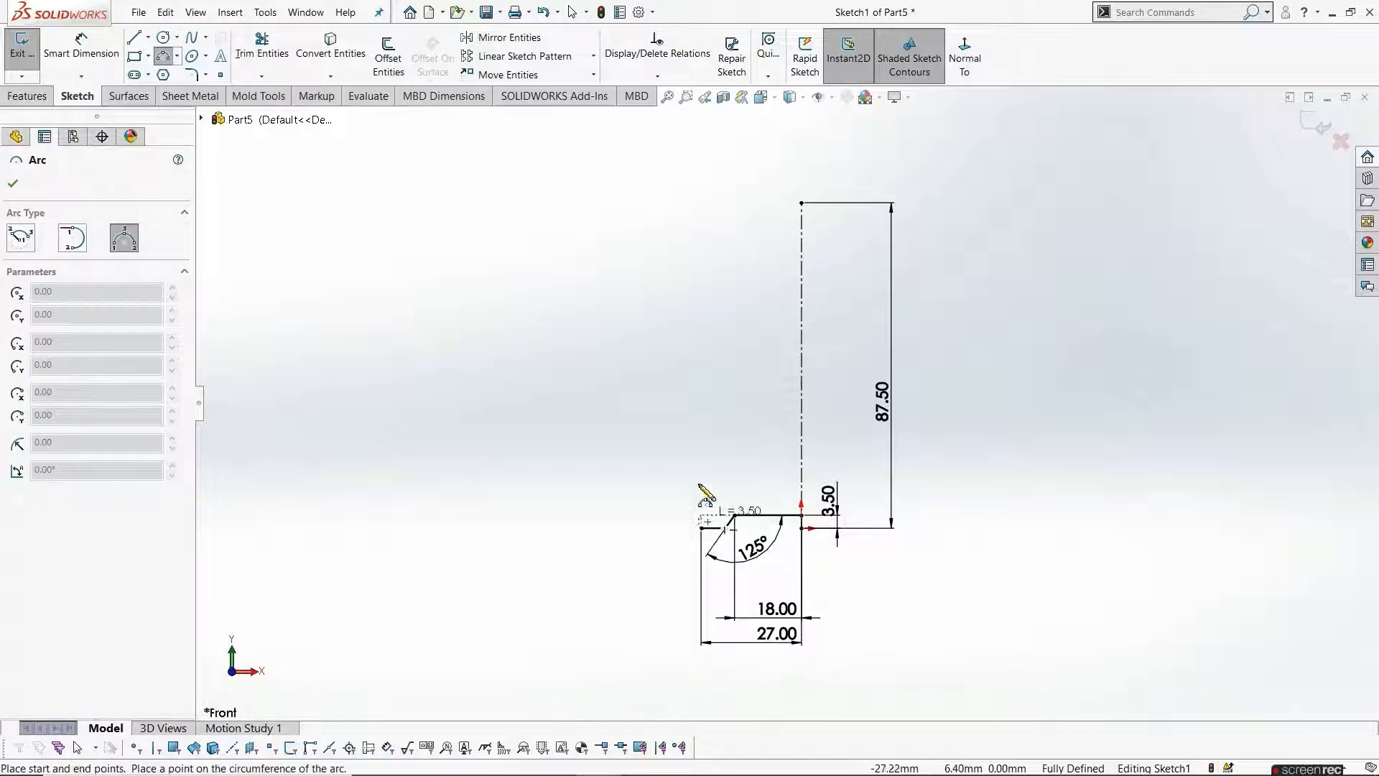
{"action": "left_click", "coordinate": [674, 204]}
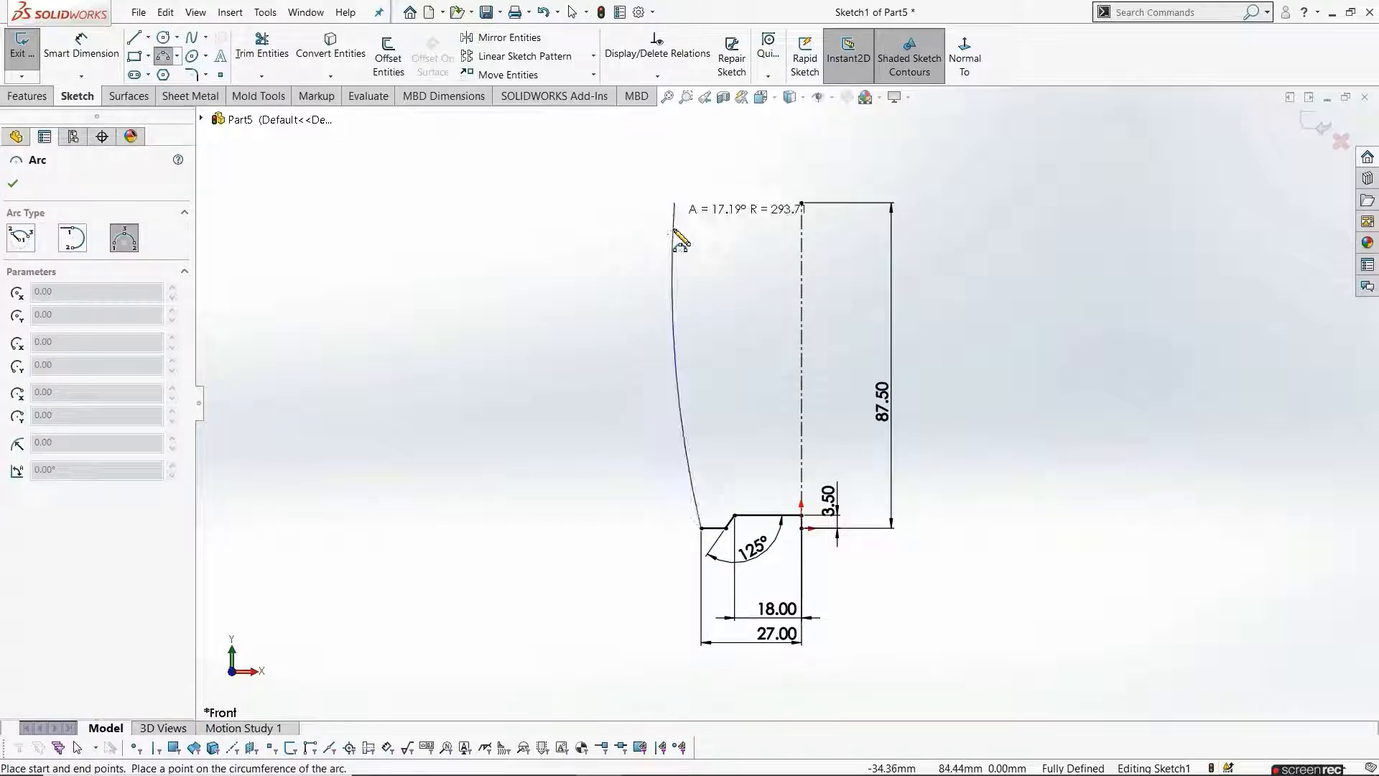
{"action": "left_click", "coordinate": [684, 402]}
{"action": "key", "text": "Escape"}
{"action": "key", "text": "z"}
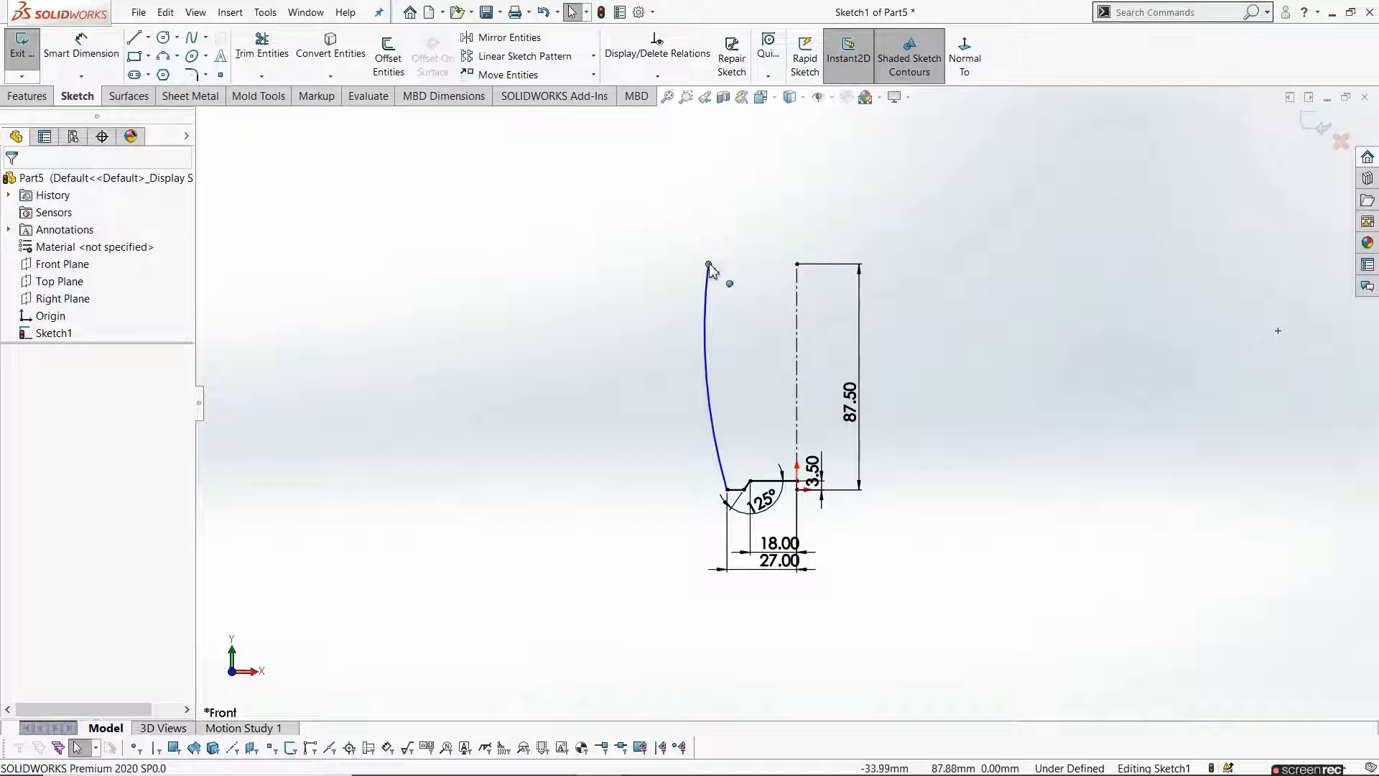
Make the arc's upper endpoint horizontal with the centerline's upper endpoint
{"action": "left_click", "coordinate": [709, 264]}
{"action": "left_click", "coordinate": [796, 264], "text": "ctrl"}
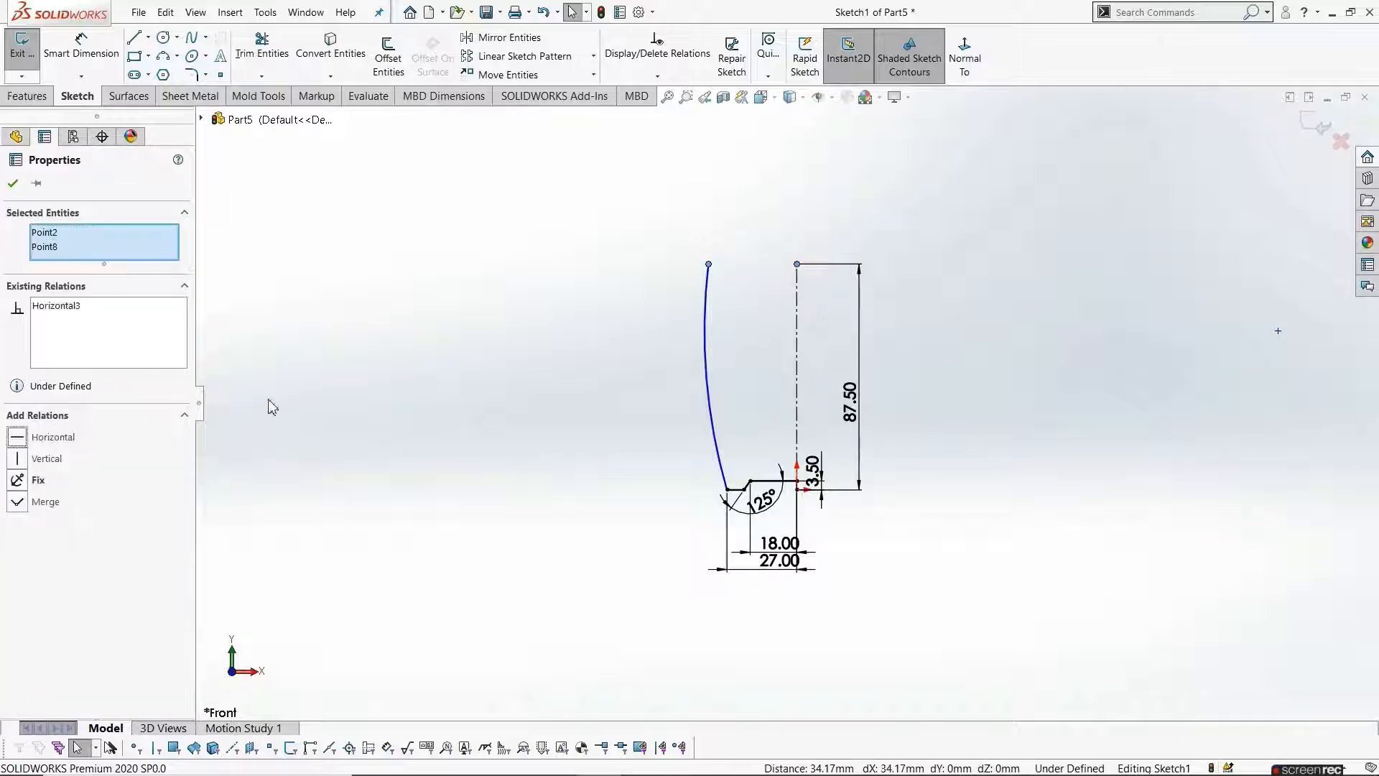
{"action": "left_click", "coordinate": [535, 330]}
Dimension the side arc's radius and set it to 200 mm
{"action": "left_click", "coordinate": [81, 49]}
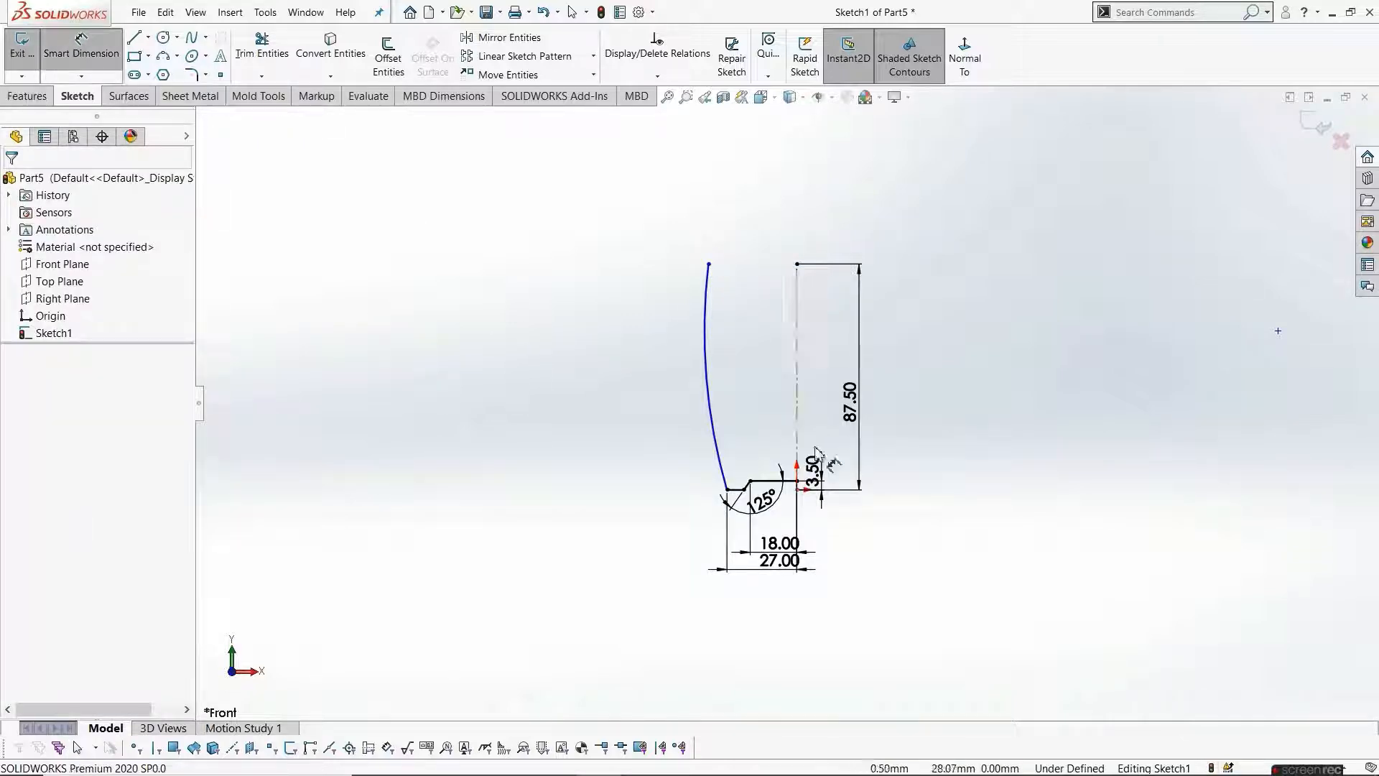
{"action": "scroll", "coordinate": [788, 398], "scroll_direction": "down", "scroll_amount": 2}
{"action": "left_click", "coordinate": [675, 431]}
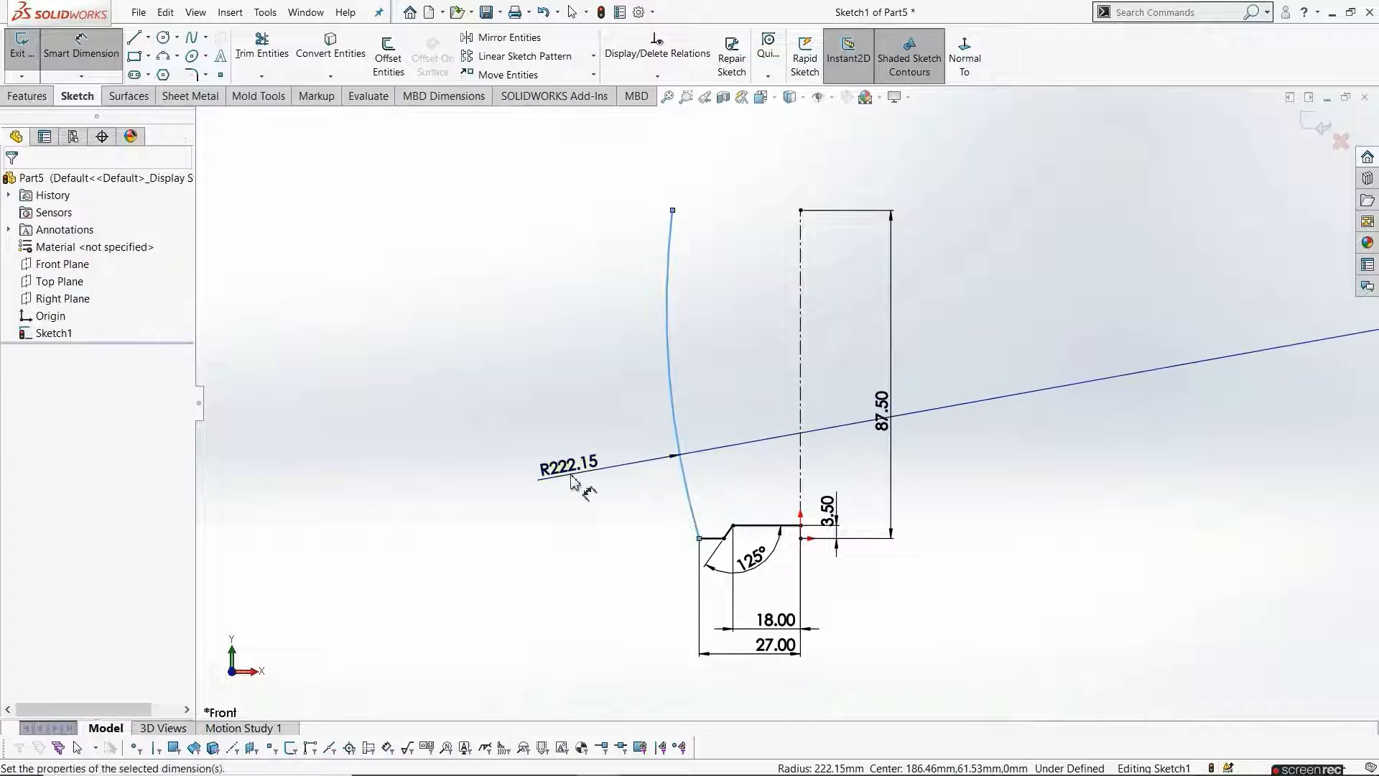
{"action": "left_click", "coordinate": [574, 478]}
{"action": "type", "text": "200"}
{"action": "key", "text": "Return"}
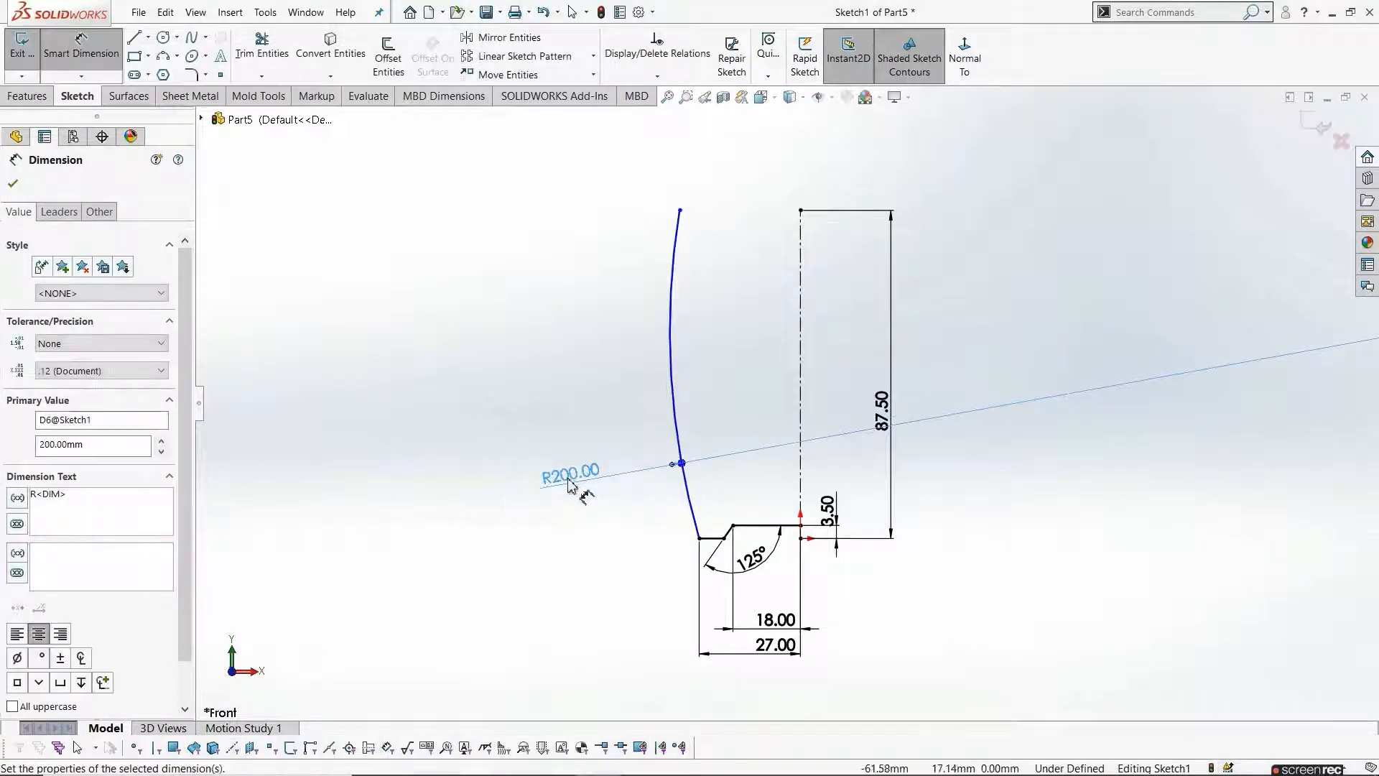
{"action": "left_click", "coordinate": [583, 325]}
Set the horizontal distance from the arc's upper endpoint to the centerline to 42 mm
{"action": "left_click", "coordinate": [680, 210]}
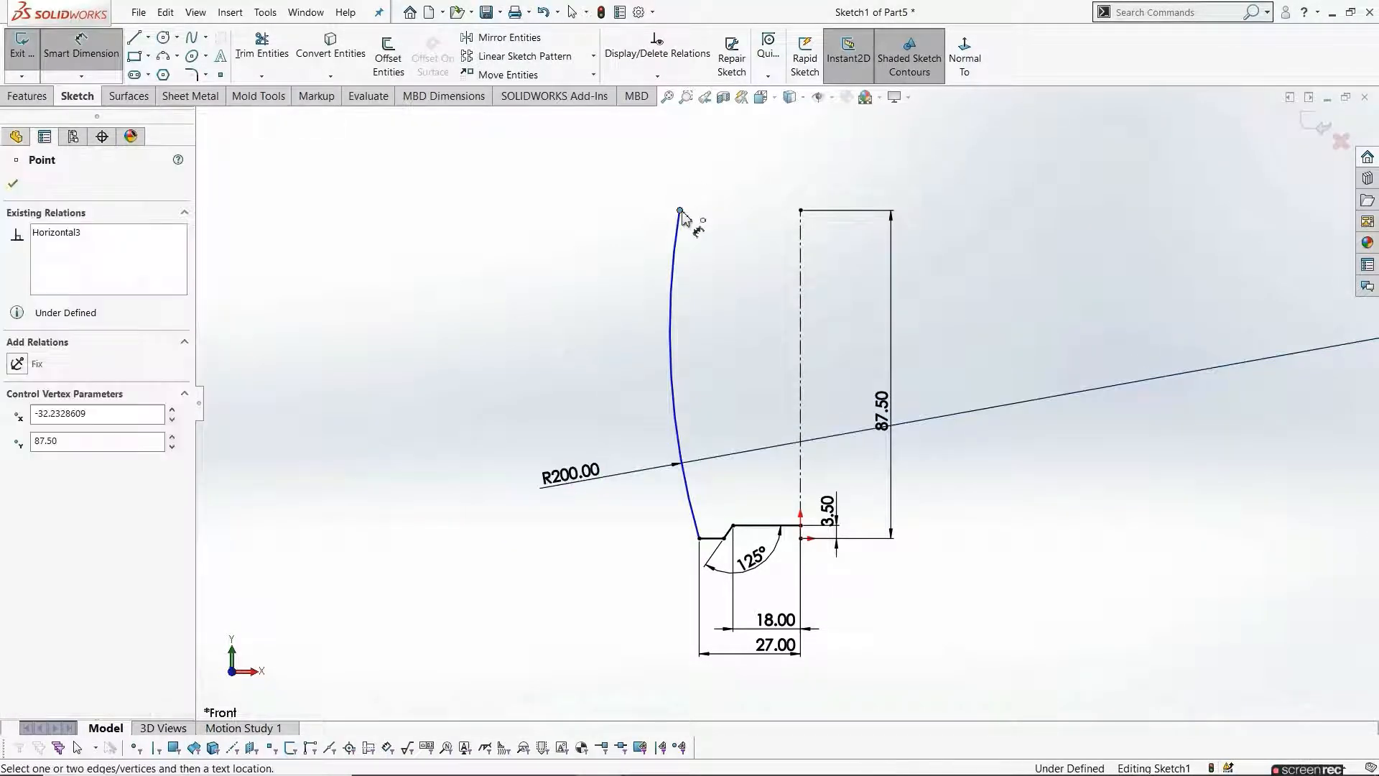
{"action": "left_click", "coordinate": [801, 220]}
{"action": "left_click", "coordinate": [772, 195]}
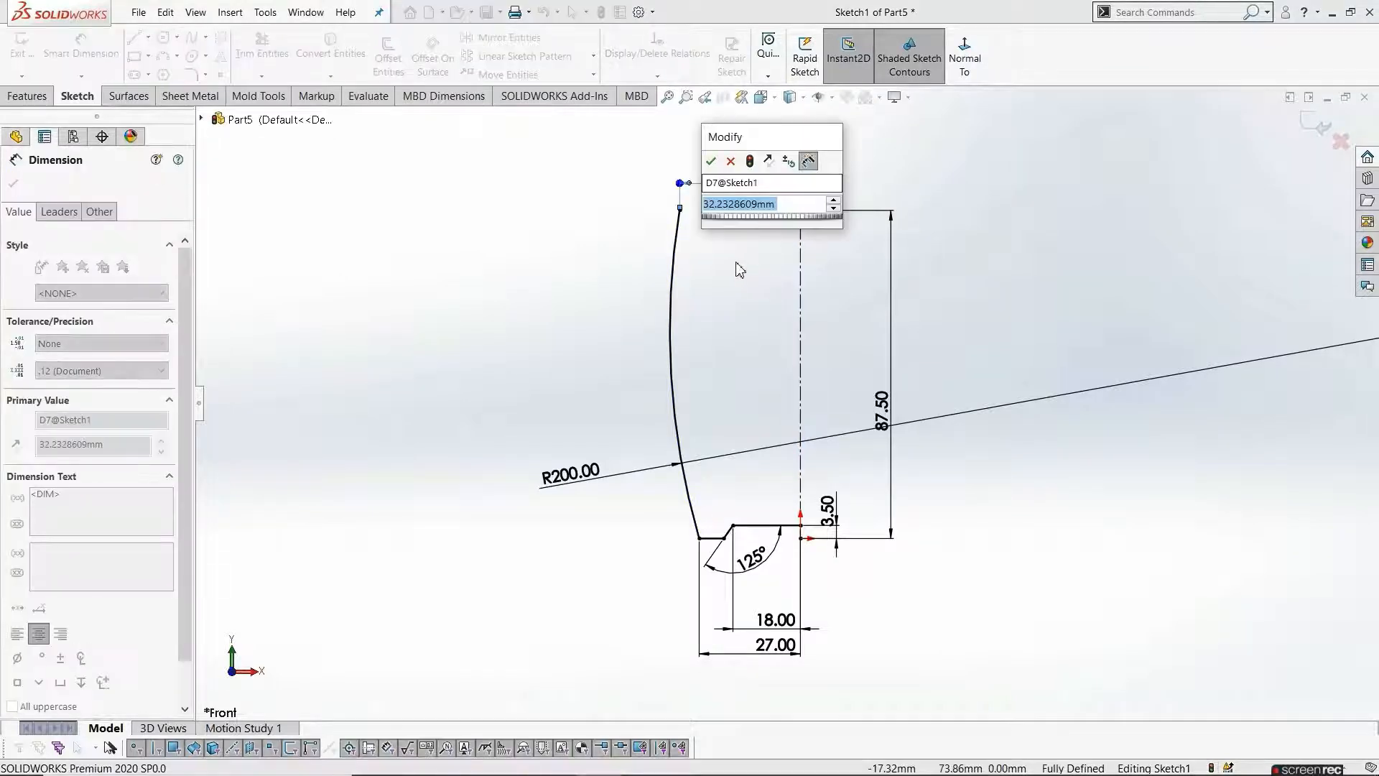
{"action": "type", "text": "42"}
{"action": "key", "text": "Return"}
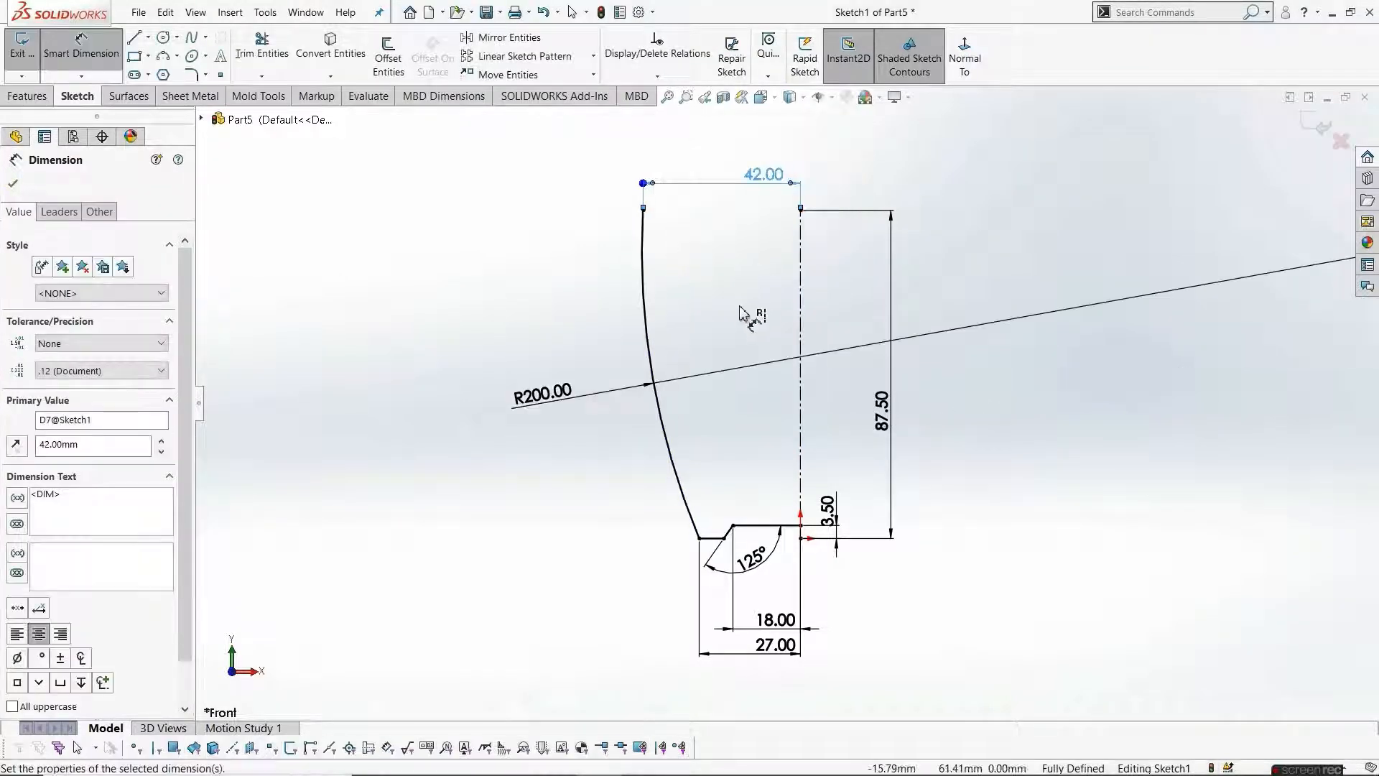
{"action": "key", "text": "Escape"}
Offset the side arc 4 mm inward toward the centerline, with the offset dimension added
{"action": "key", "text": "f"}
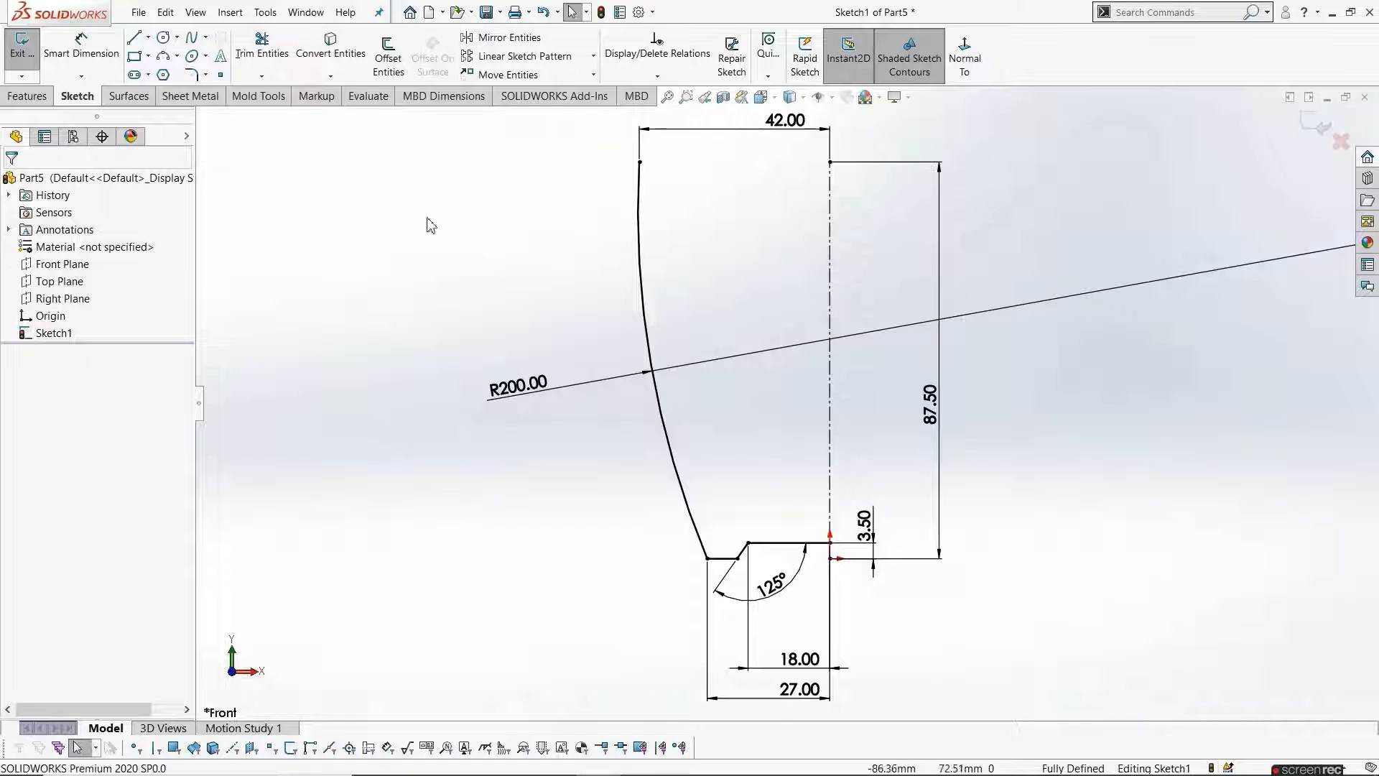
{"action": "left_click", "coordinate": [391, 72]}
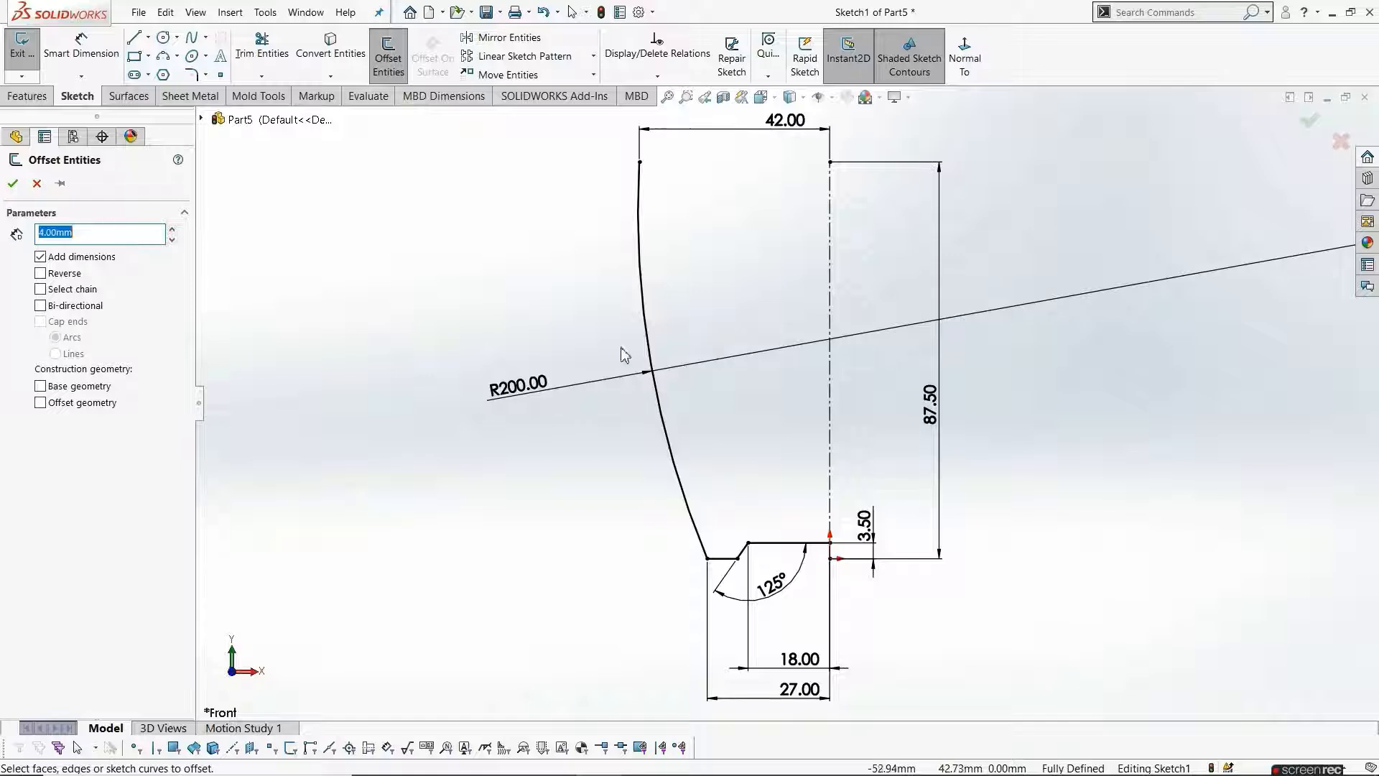
{"action": "left_click", "coordinate": [646, 329]}
{"action": "left_click", "coordinate": [709, 304]}
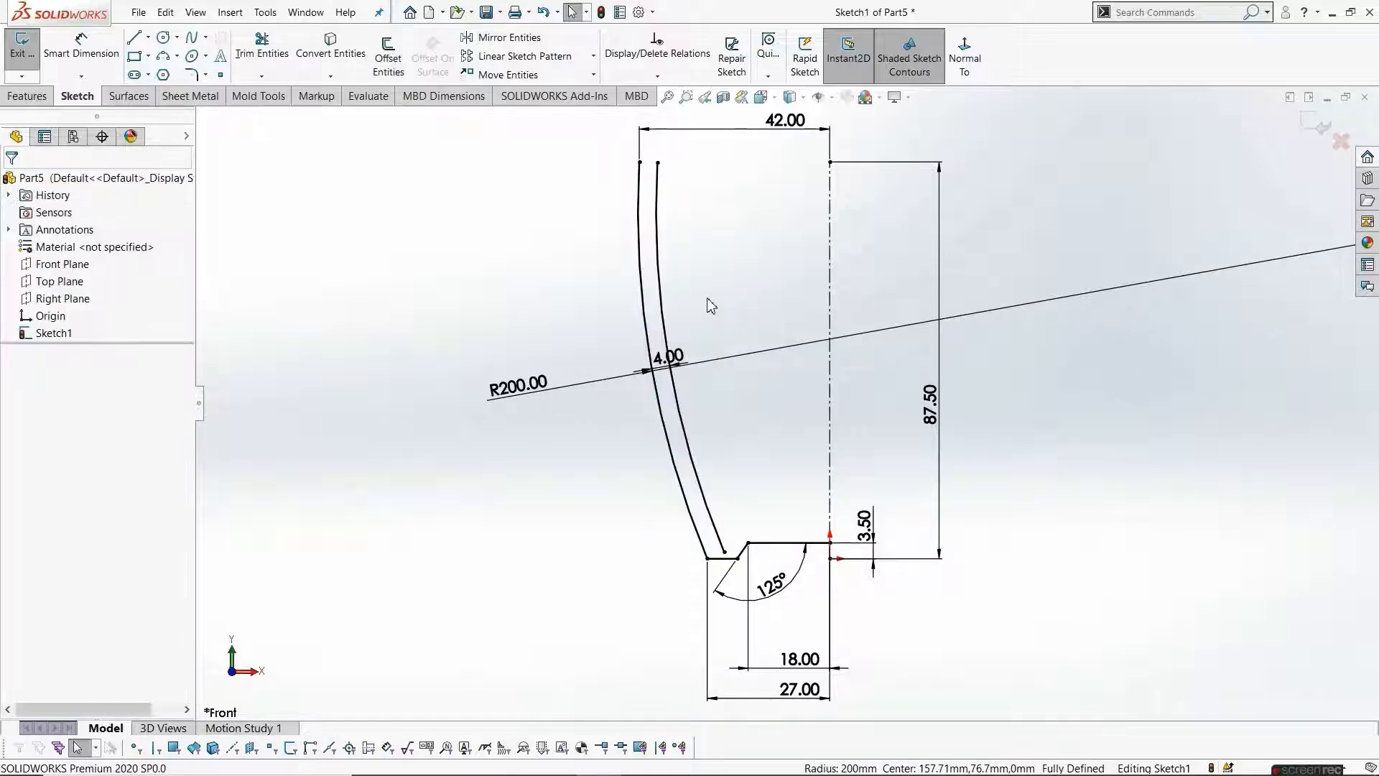
Sketch a horizontal line about 28.4 mm long above the base, from between the side arcs to the vertical centerline
{"action": "left_click", "coordinate": [134, 37]}
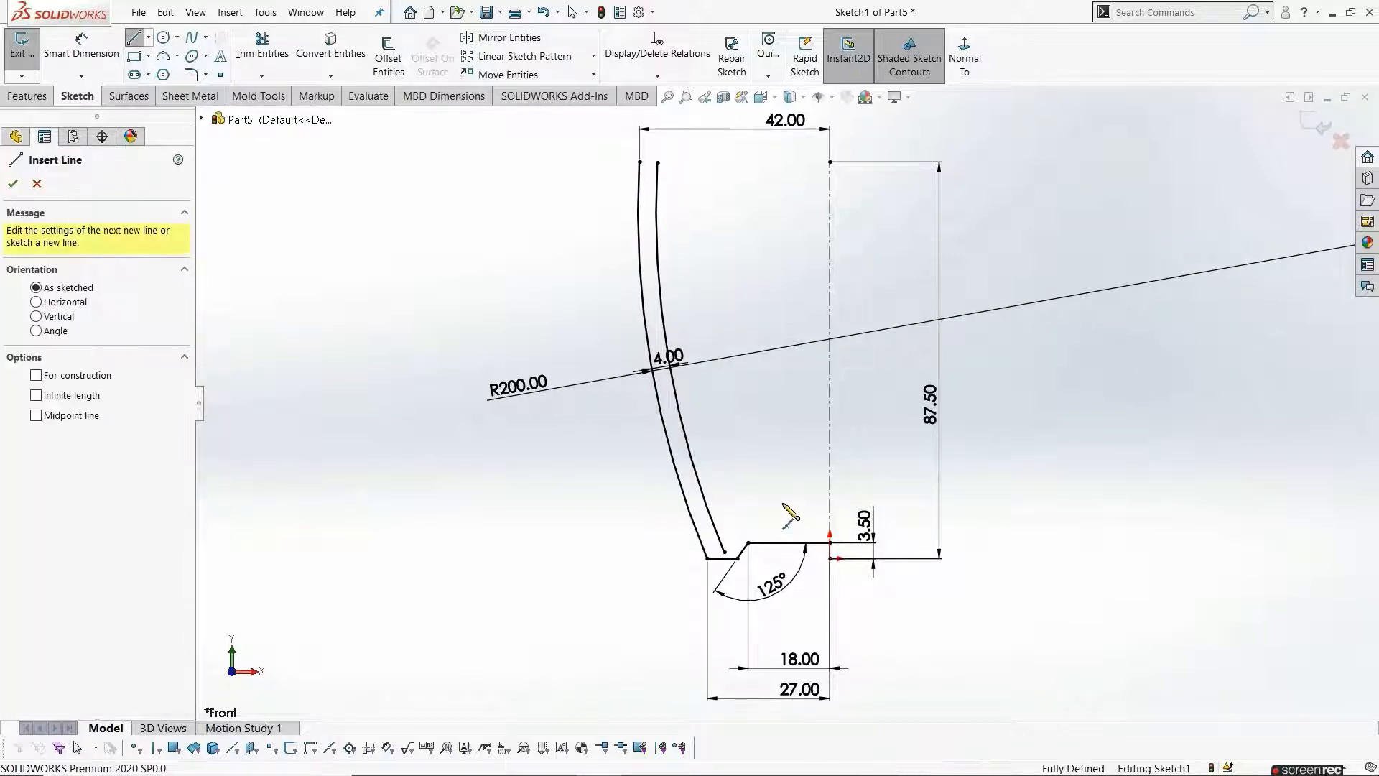
{"action": "scroll", "coordinate": [782, 526], "scroll_direction": "down", "scroll_amount": 3}
{"action": "left_click", "coordinate": [634, 507]}
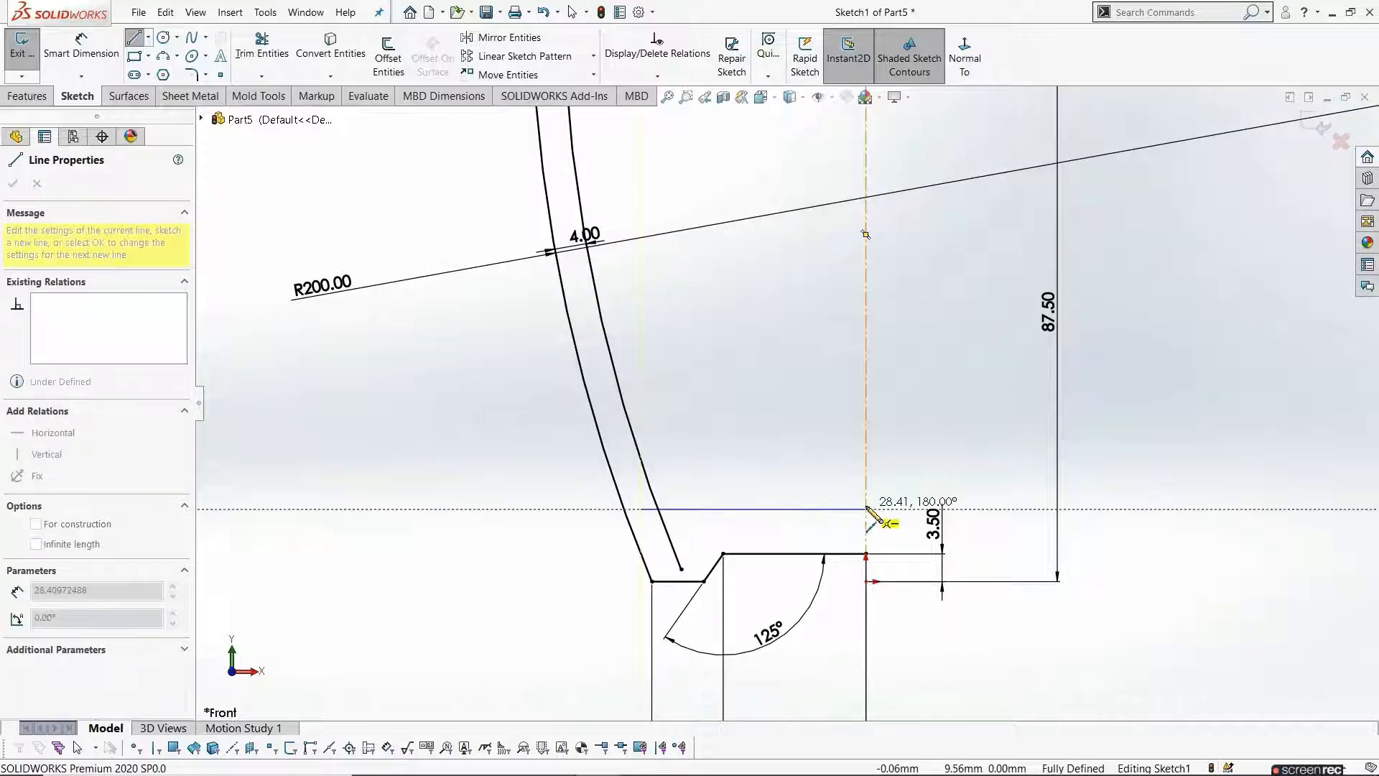
{"action": "left_click", "coordinate": [866, 508]}
{"action": "key", "text": "Escape"}
{"action": "scroll", "coordinate": [778, 454], "scroll_direction": "up", "scroll_amount": 2}
Dimension the distance between the new horizontal line and the raised base line below it, and set it to 4 mm
{"action": "left_click", "coordinate": [93, 60]}
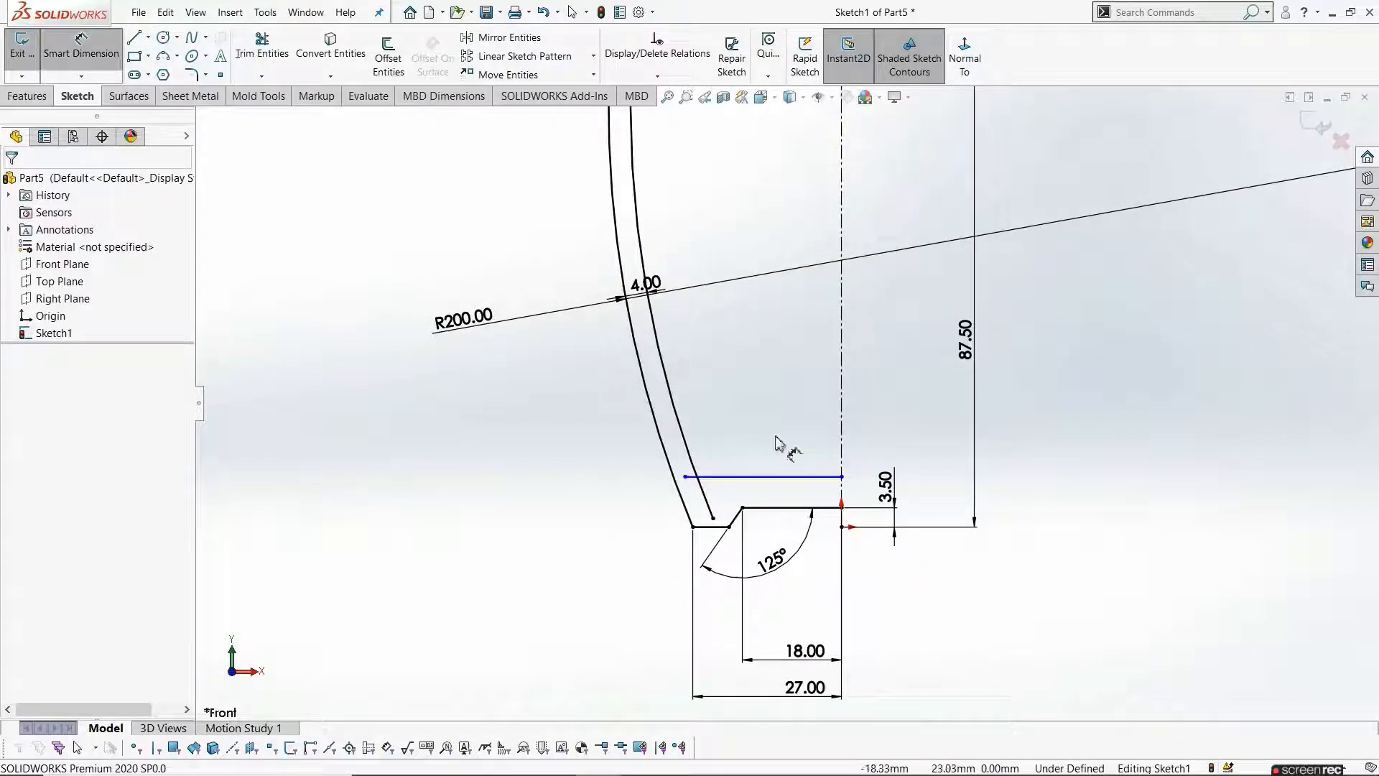
{"action": "scroll", "coordinate": [811, 493], "scroll_direction": "down", "scroll_amount": 3}
{"action": "left_click", "coordinate": [798, 466]}
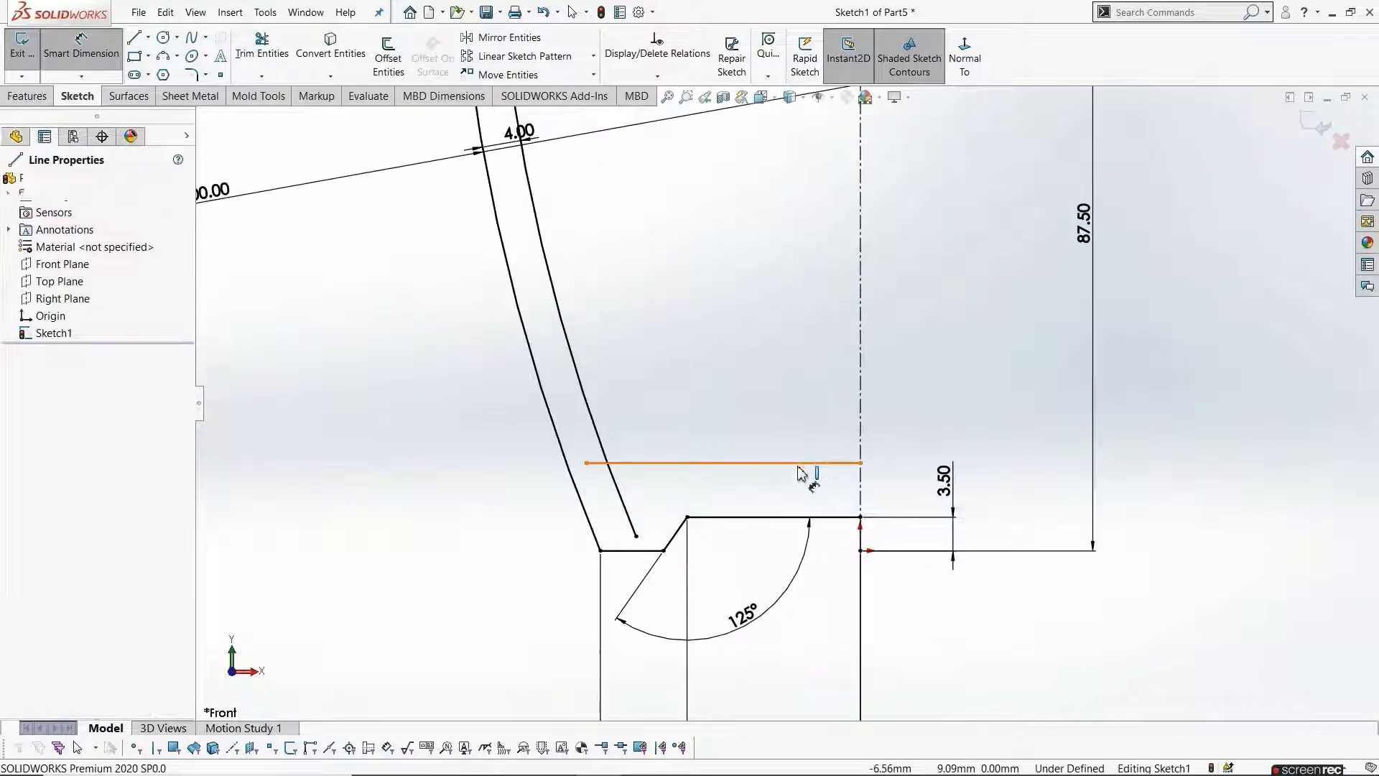
{"action": "left_click", "coordinate": [787, 516]}
{"action": "left_click", "coordinate": [902, 474]}
{"action": "type", "text": "4"}
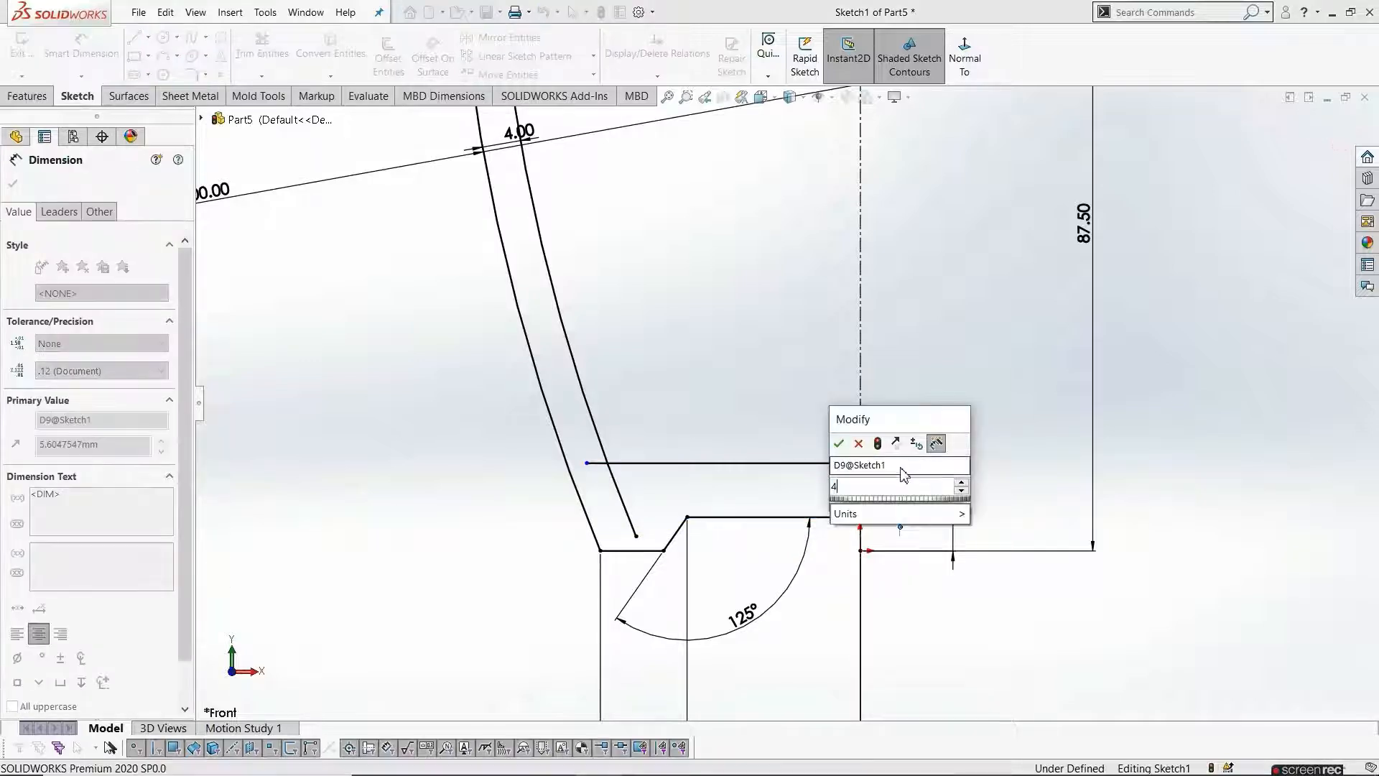
{"action": "key", "text": "Return"}
{"action": "key", "text": "Escape"}
{"action": "key", "text": "Escape"}
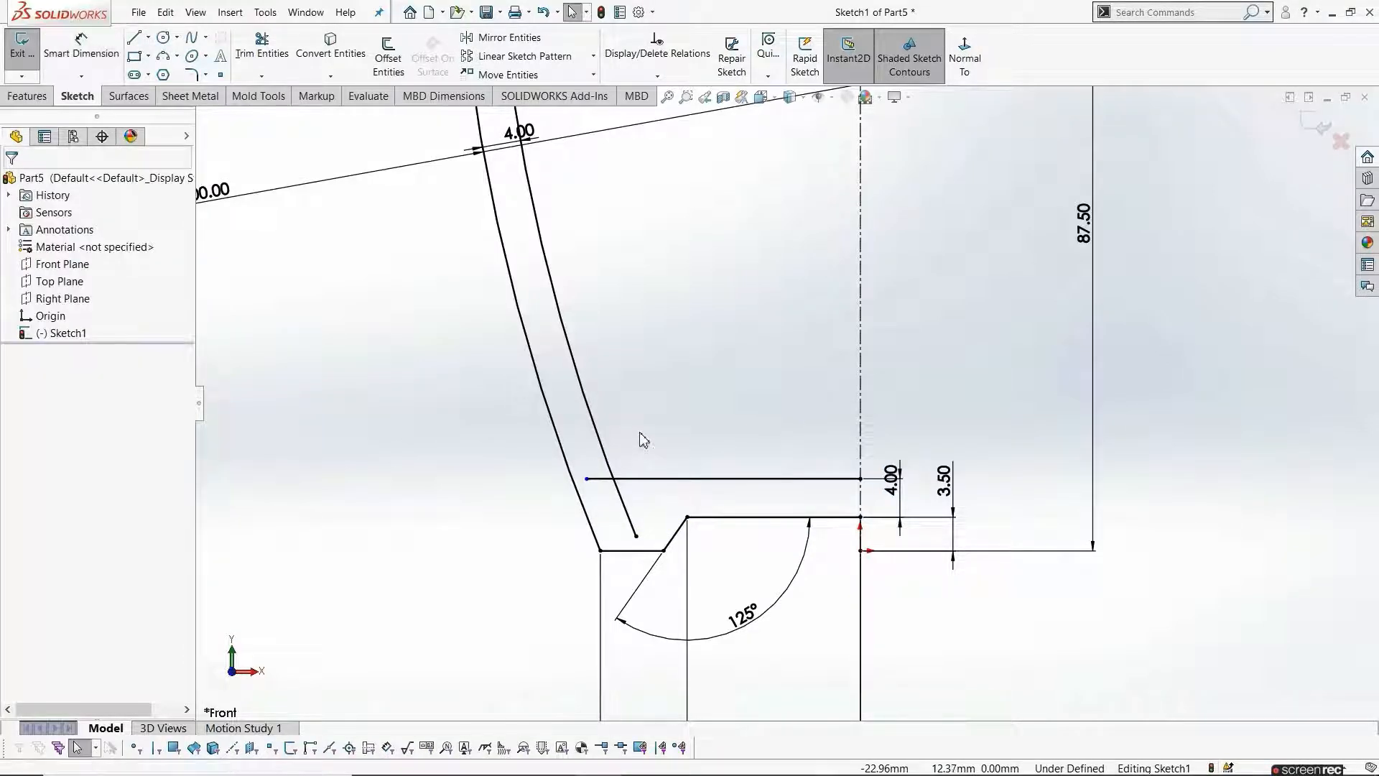
Trim the inner side arc and the horizontal inner floor line to a corner
{"action": "left_click", "coordinate": [262, 51]}
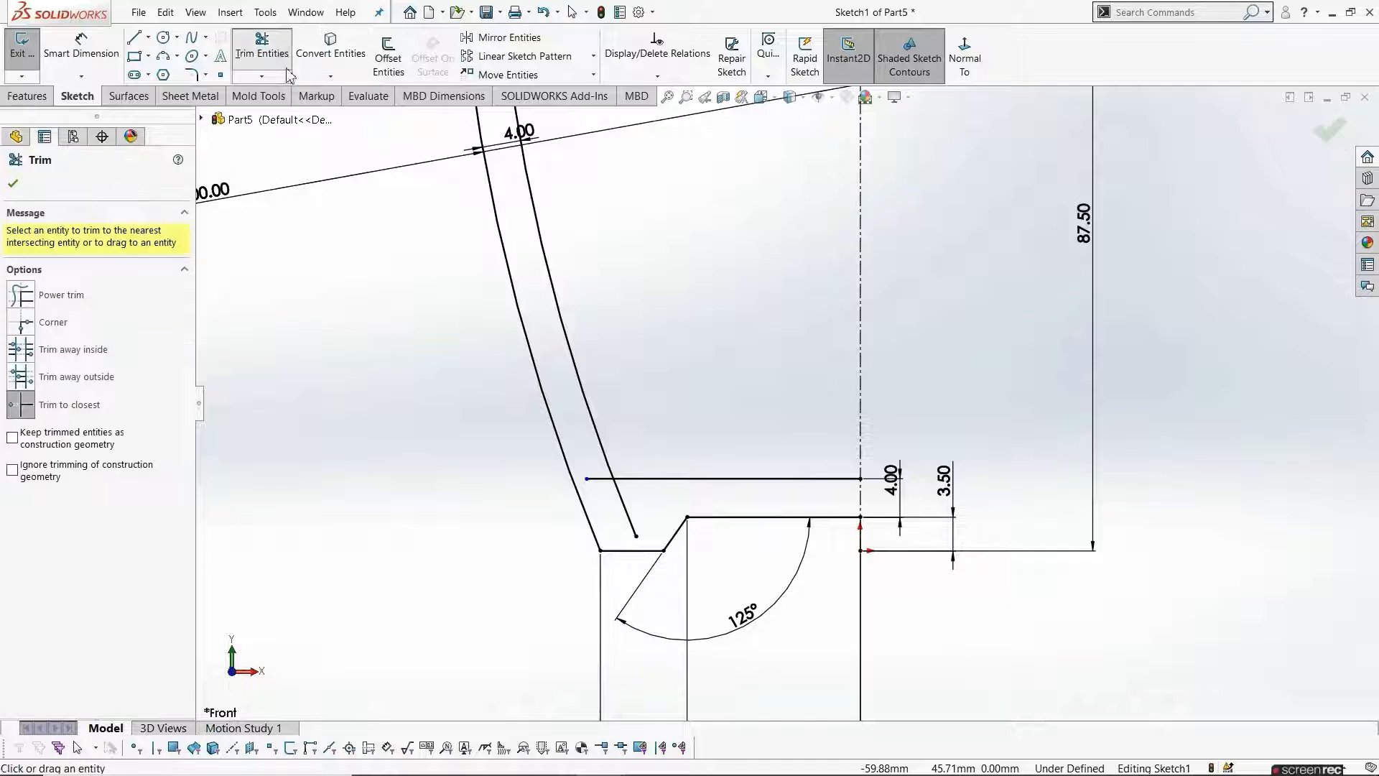
{"action": "left_click", "coordinate": [20, 323]}
{"action": "scroll", "coordinate": [632, 478], "scroll_direction": "down", "scroll_amount": 3}
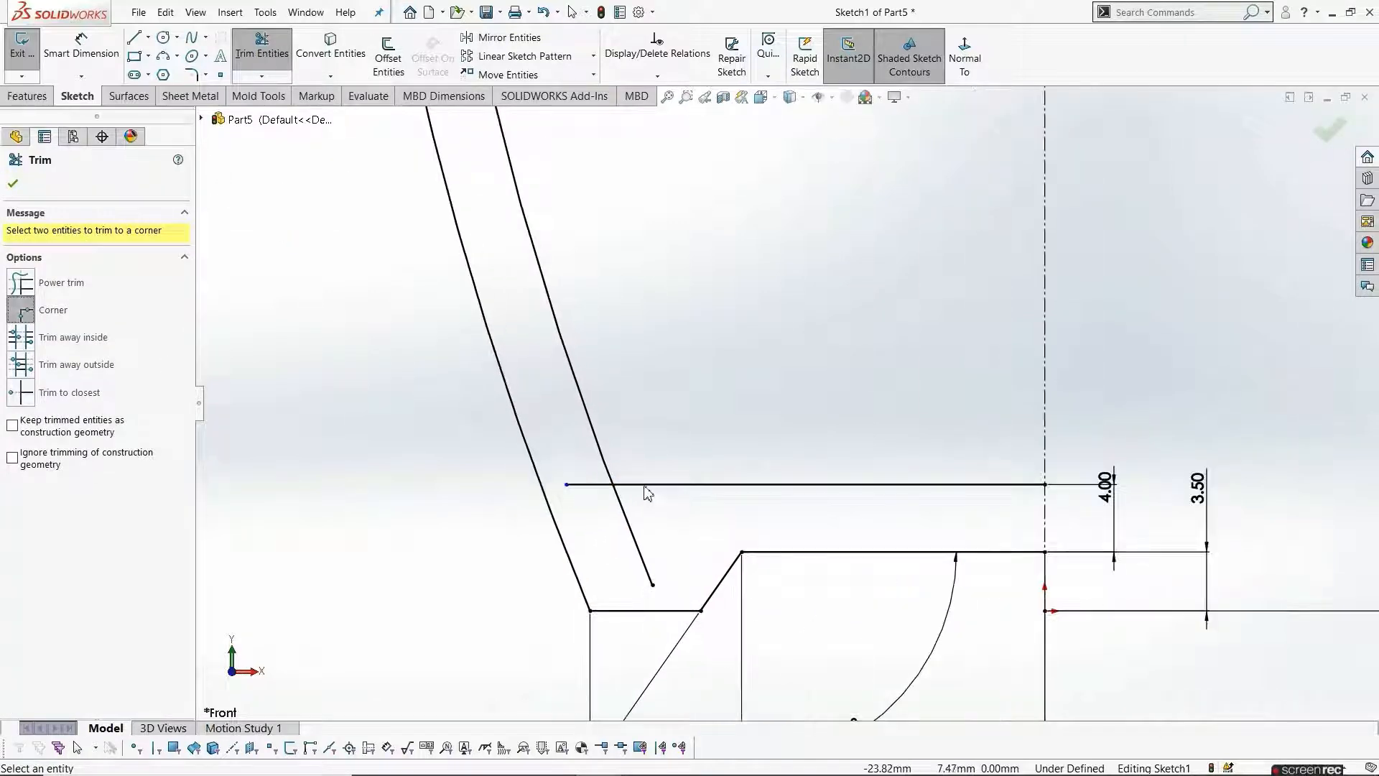
{"action": "left_click", "coordinate": [645, 485]}
{"action": "left_click", "coordinate": [608, 474]}
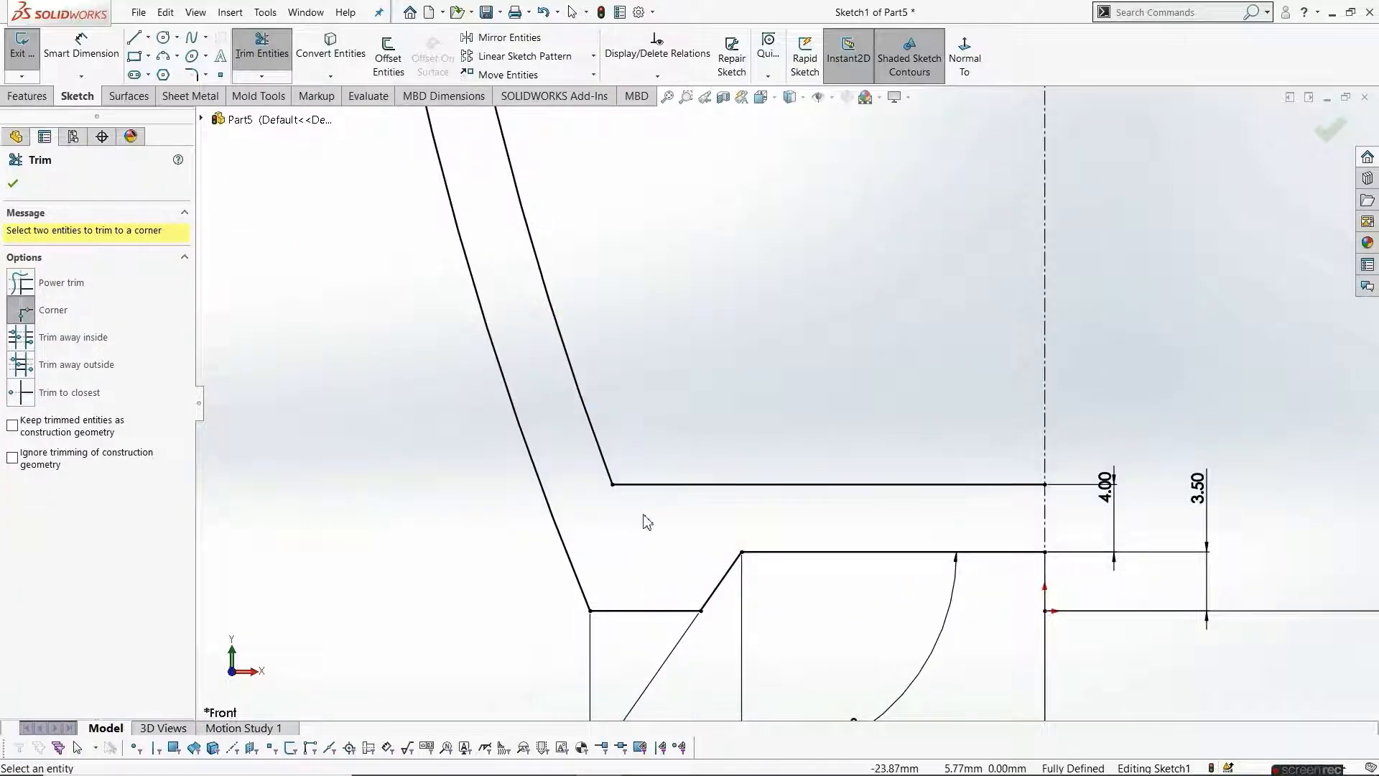
{"action": "scroll", "coordinate": [662, 530], "scroll_direction": "up", "scroll_amount": 5}
{"action": "scroll", "coordinate": [738, 239], "scroll_direction": "down", "scroll_amount": 6}
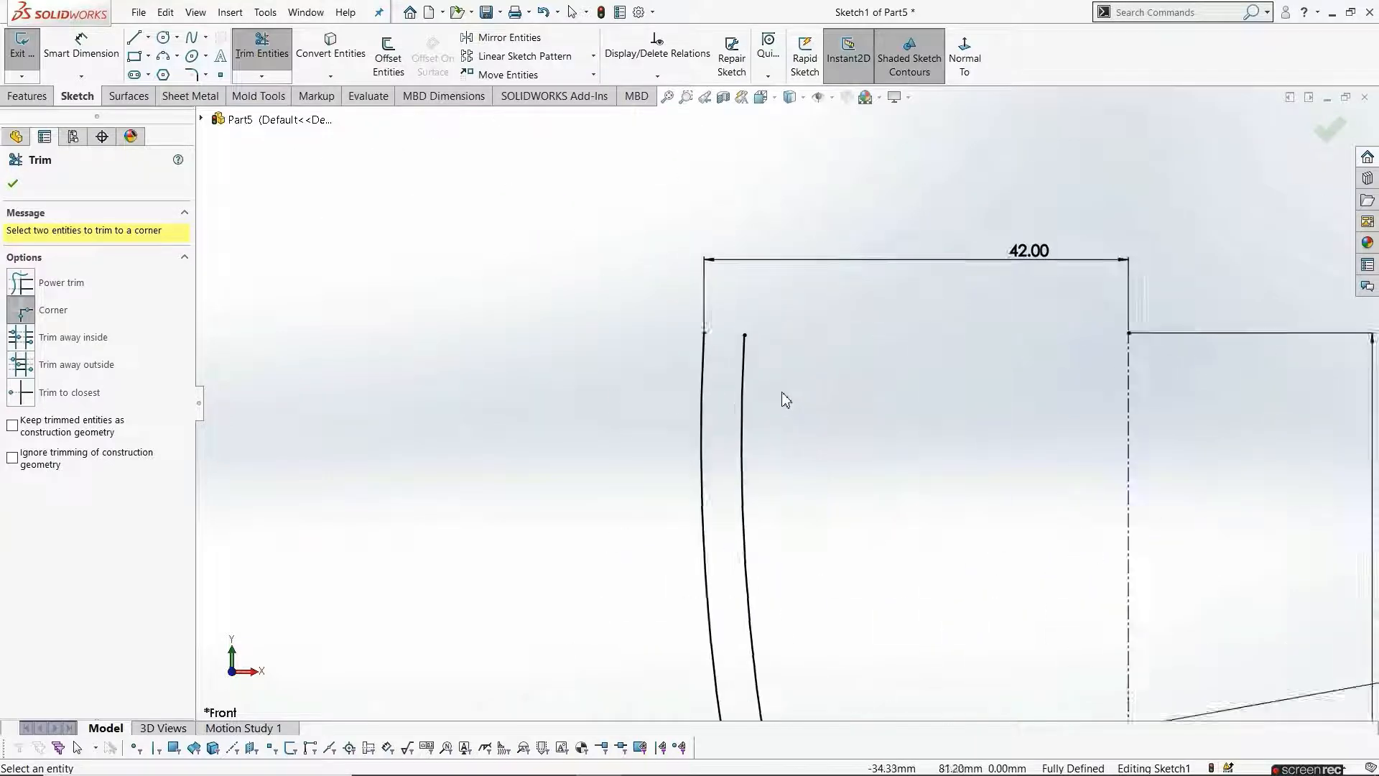
{"action": "scroll", "coordinate": [772, 338], "scroll_direction": "down", "scroll_amount": 2}
{"action": "key", "text": "Escape"}
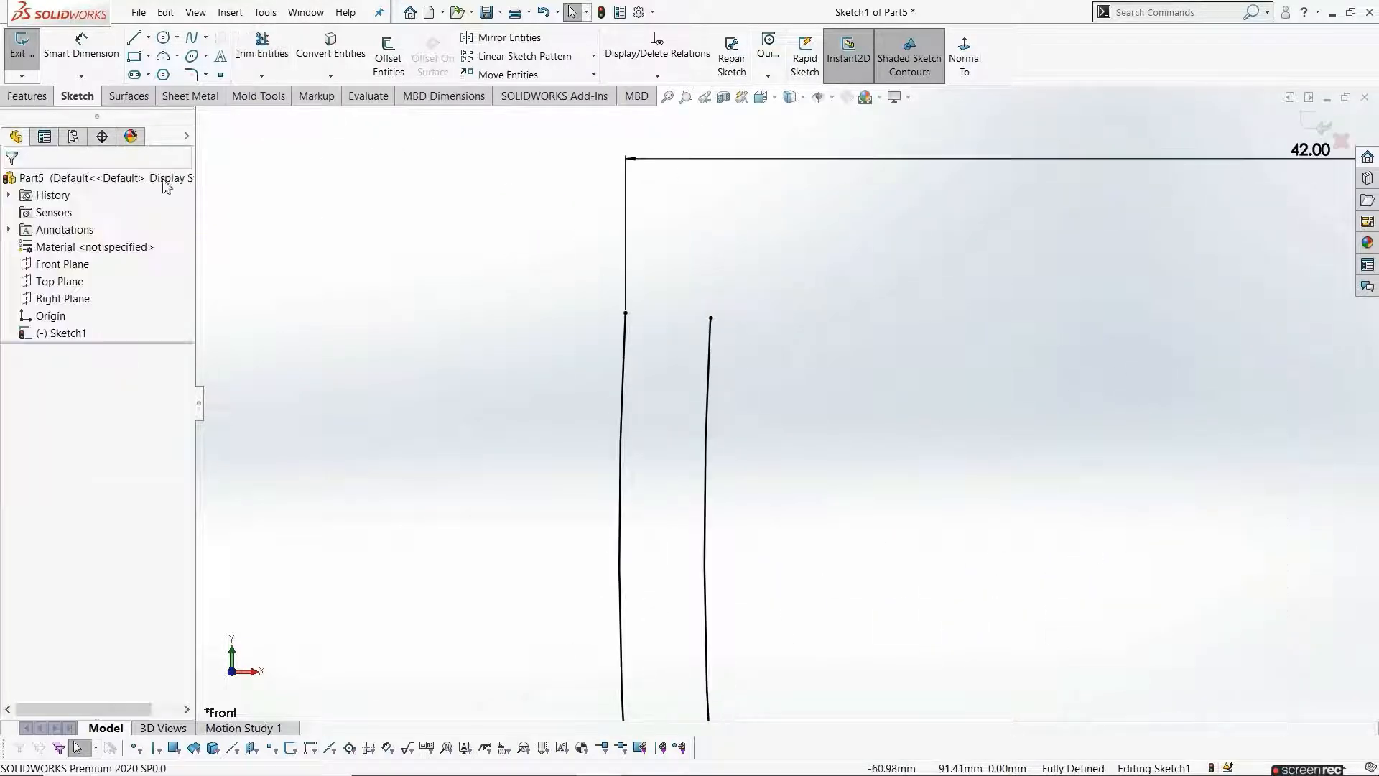
Sketch a horizontal line about 7.4 mm long from the outer arc's upper endpoint, extending past the inner arc
{"action": "left_click", "coordinate": [141, 45]}
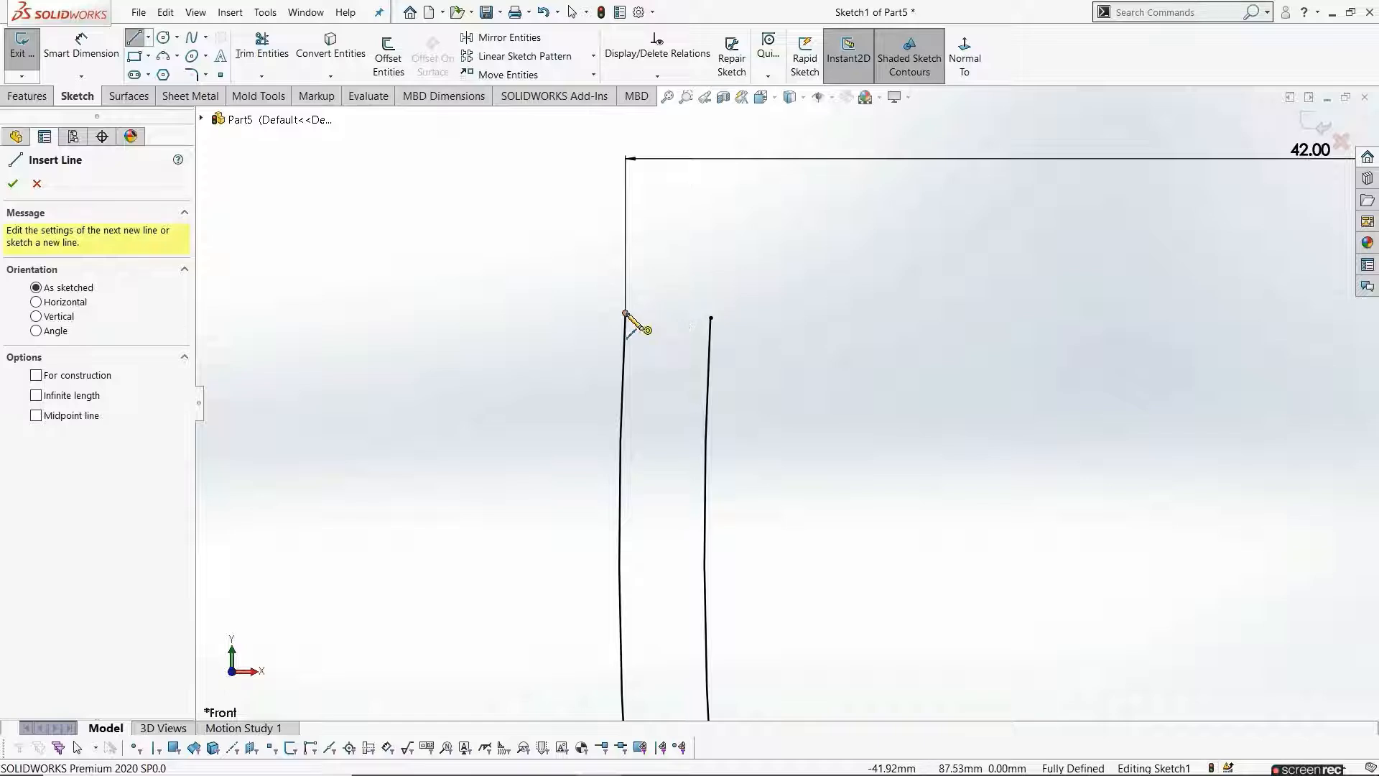
{"action": "left_click", "coordinate": [625, 314]}
{"action": "left_click", "coordinate": [784, 314]}
{"action": "key", "text": "Escape"}
{"action": "scroll", "coordinate": [783, 431], "scroll_direction": "up", "scroll_amount": 1}
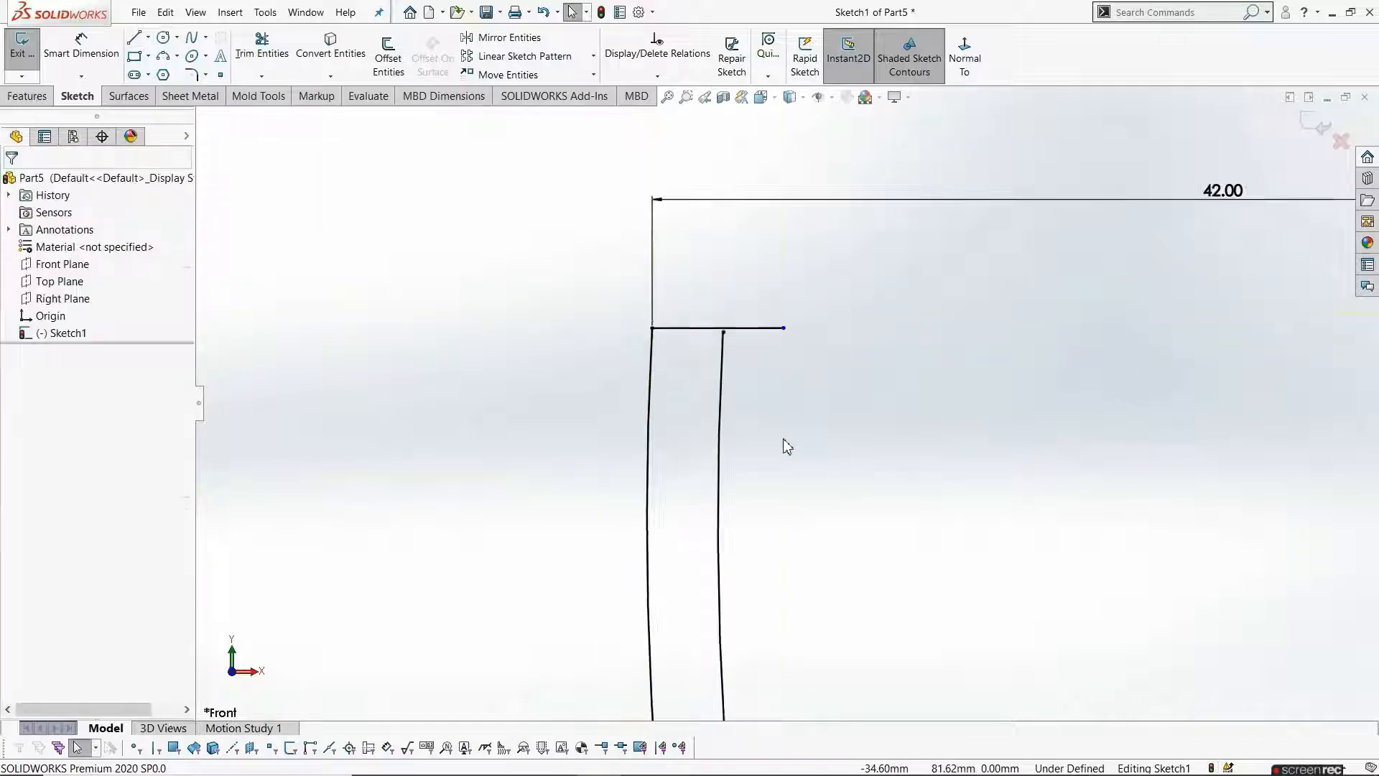
Sketch a circle about 7.1 mm in diameter just below the top line, centered between the two side arcs
{"action": "scroll", "coordinate": [784, 446], "scroll_direction": "down", "scroll_amount": 1}
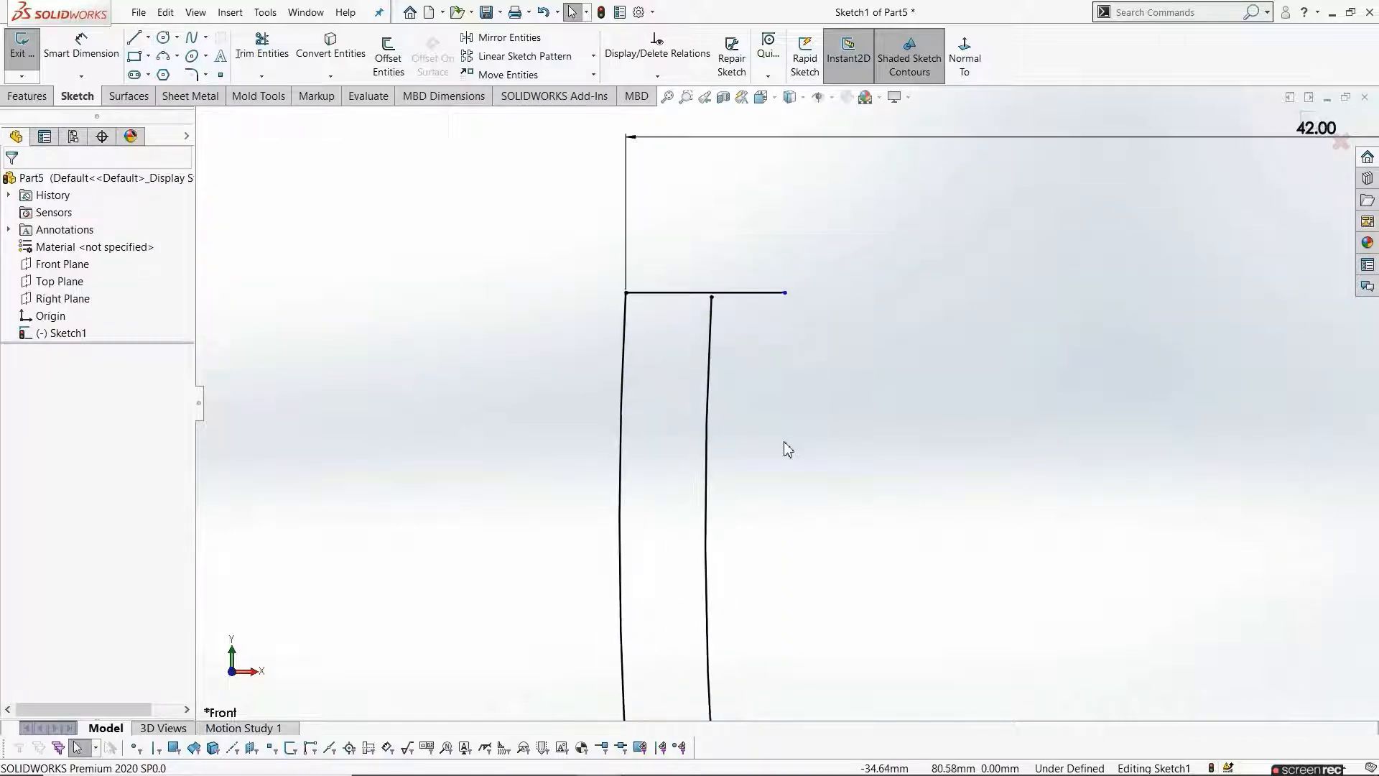
{"action": "left_click", "coordinate": [165, 38]}
{"action": "left_click", "coordinate": [661, 384]}
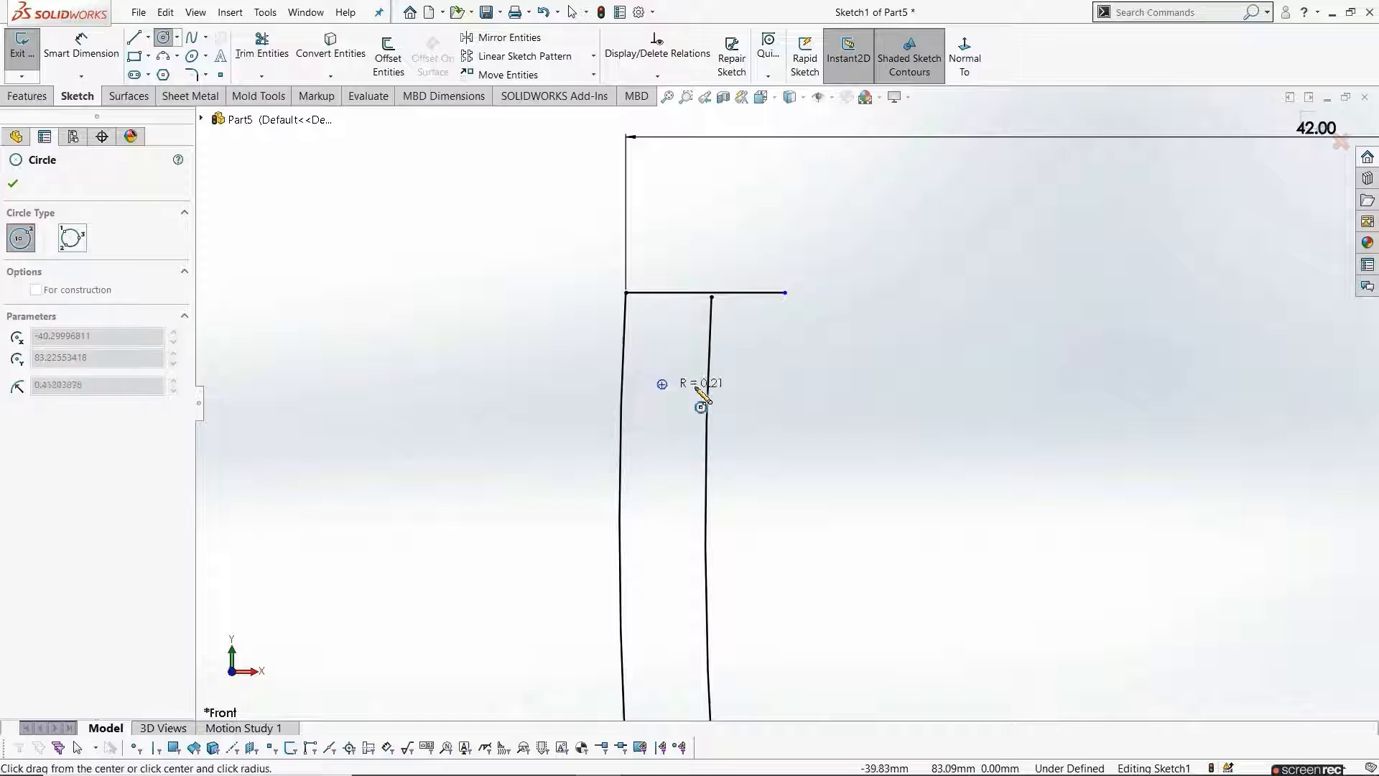
{"action": "left_click", "coordinate": [739, 384]}
{"action": "key", "text": "Escape"}
{"action": "scroll", "coordinate": [580, 508], "scroll_direction": "up", "scroll_amount": 1}
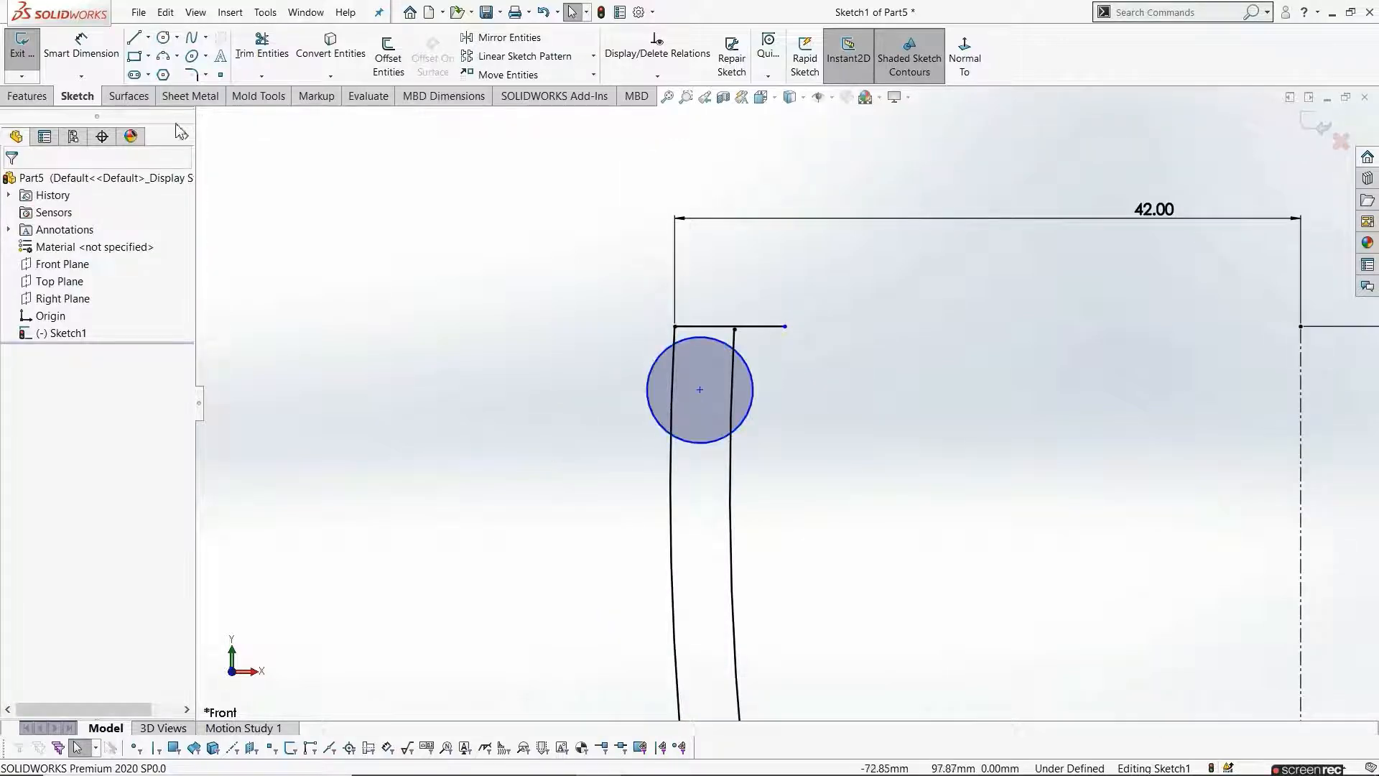
Dimension the rim circle's diameter and set it to 7 mm
{"action": "left_click", "coordinate": [81, 44]}
{"action": "scroll", "coordinate": [744, 453], "scroll_direction": "down", "scroll_amount": 1}
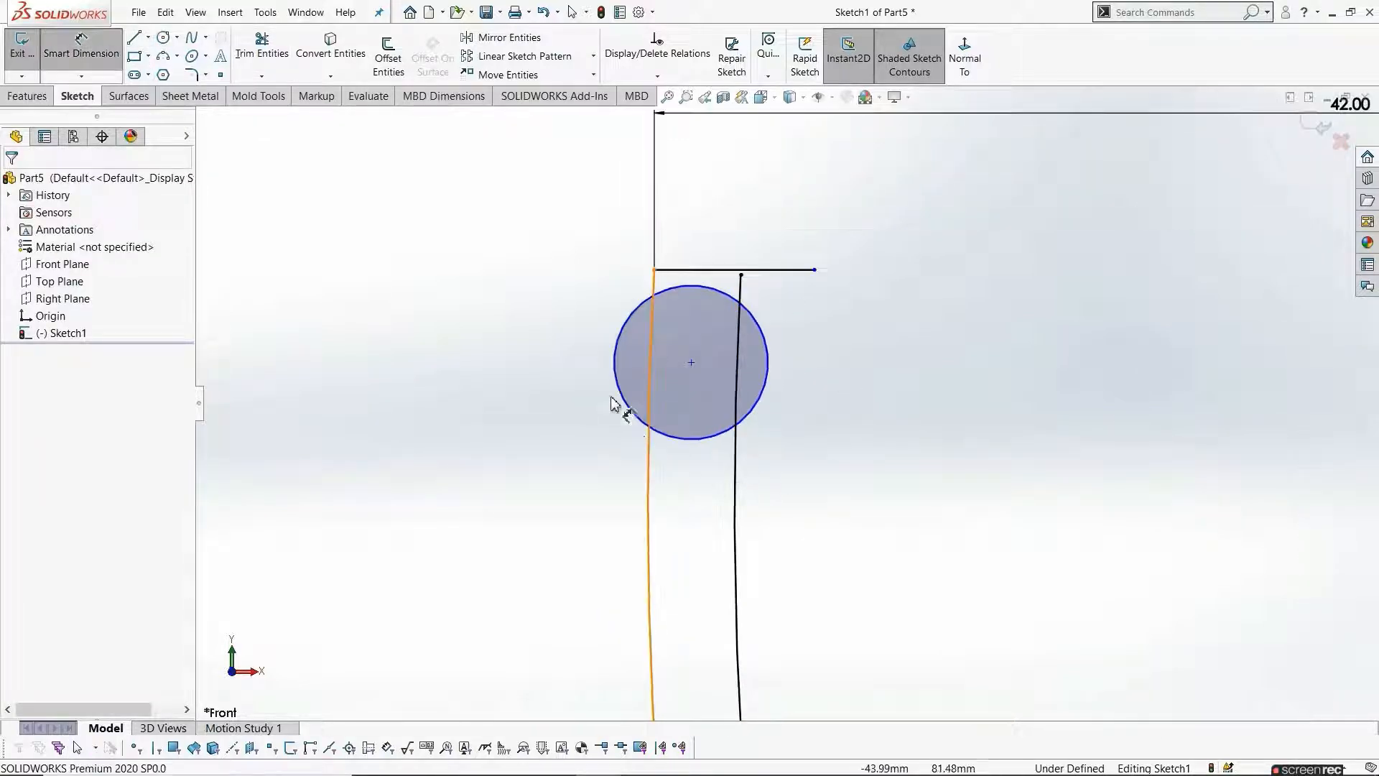
{"action": "left_click", "coordinate": [616, 375]}
{"action": "left_click", "coordinate": [526, 409]}
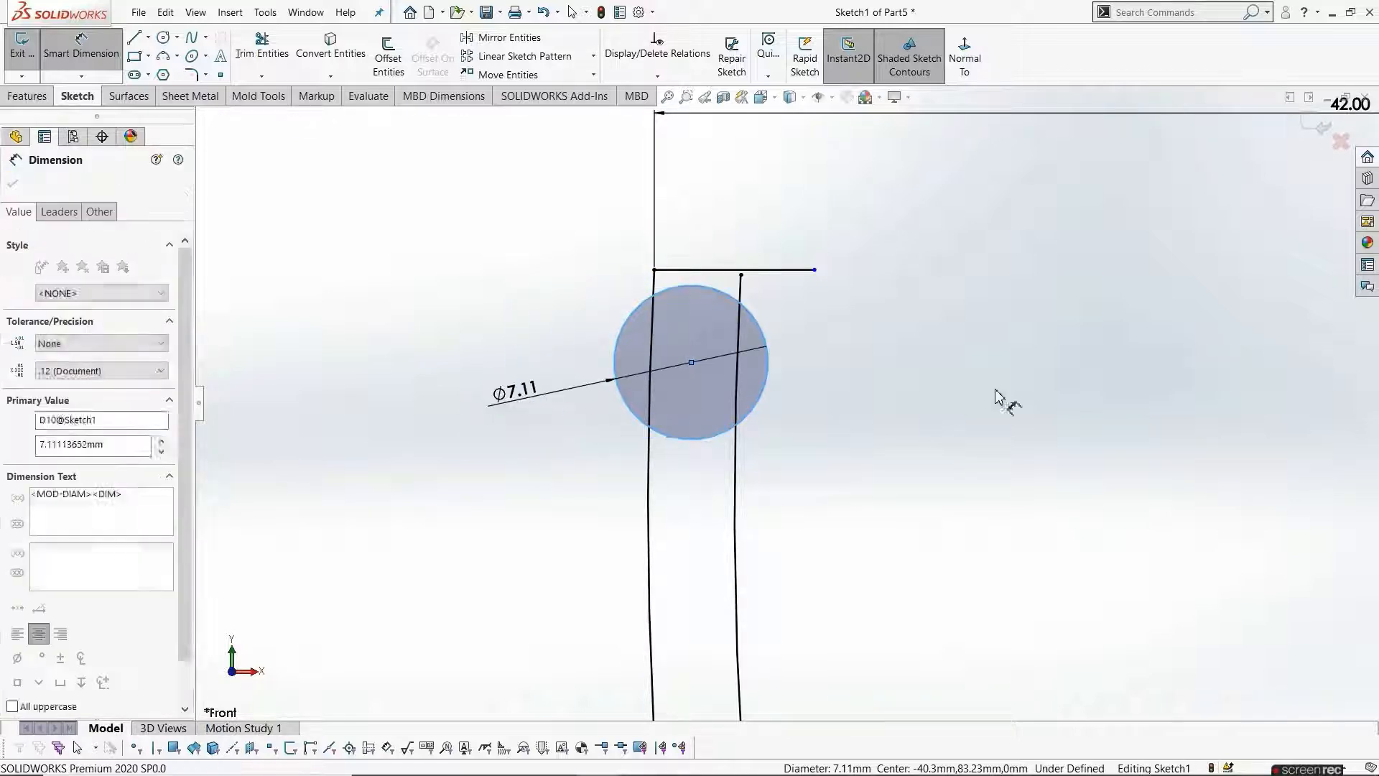
{"action": "type", "text": "7"}
{"action": "key", "text": "Return"}
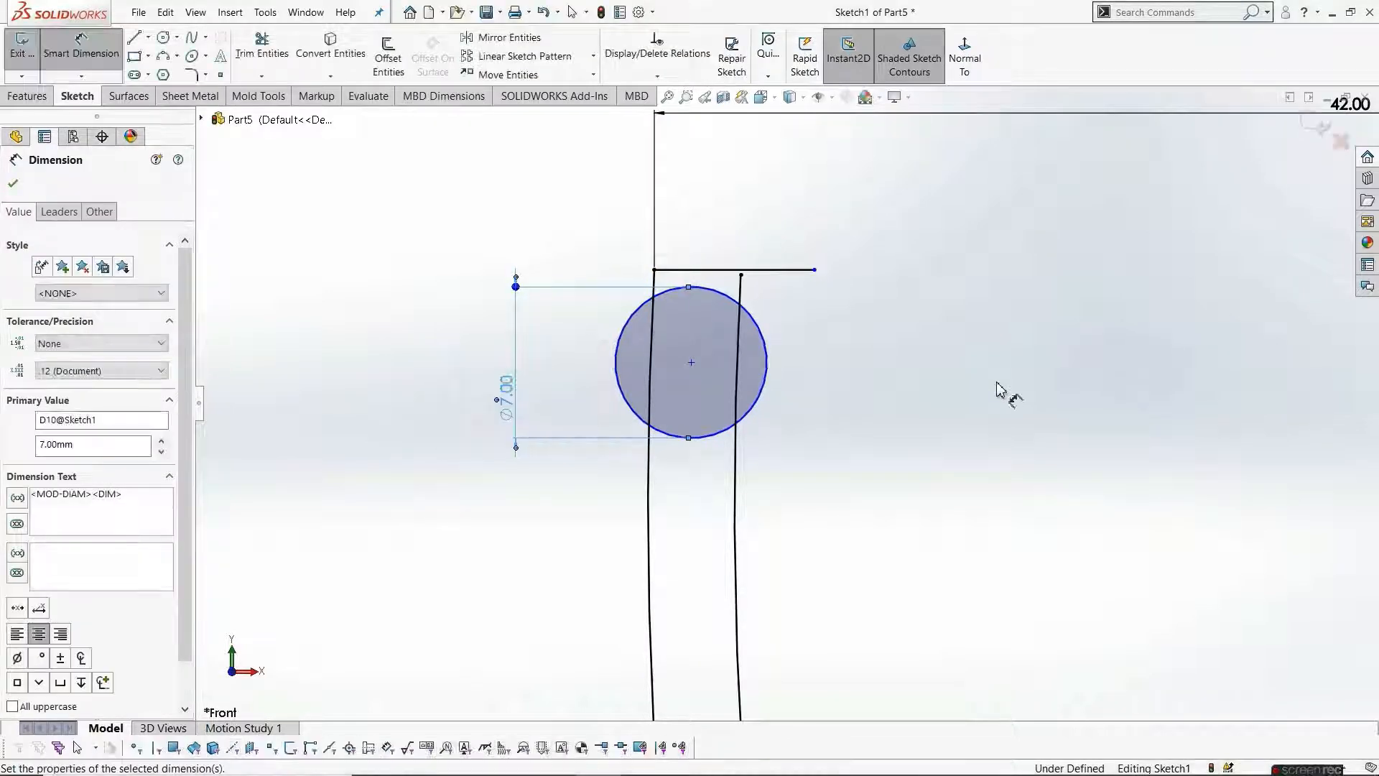
Set the horizontal distance from the rim circle's center to the vertical centerline to 41 mm
{"action": "left_click", "coordinate": [690, 363]}
{"action": "scroll", "coordinate": [790, 402], "scroll_direction": "up", "scroll_amount": 4}
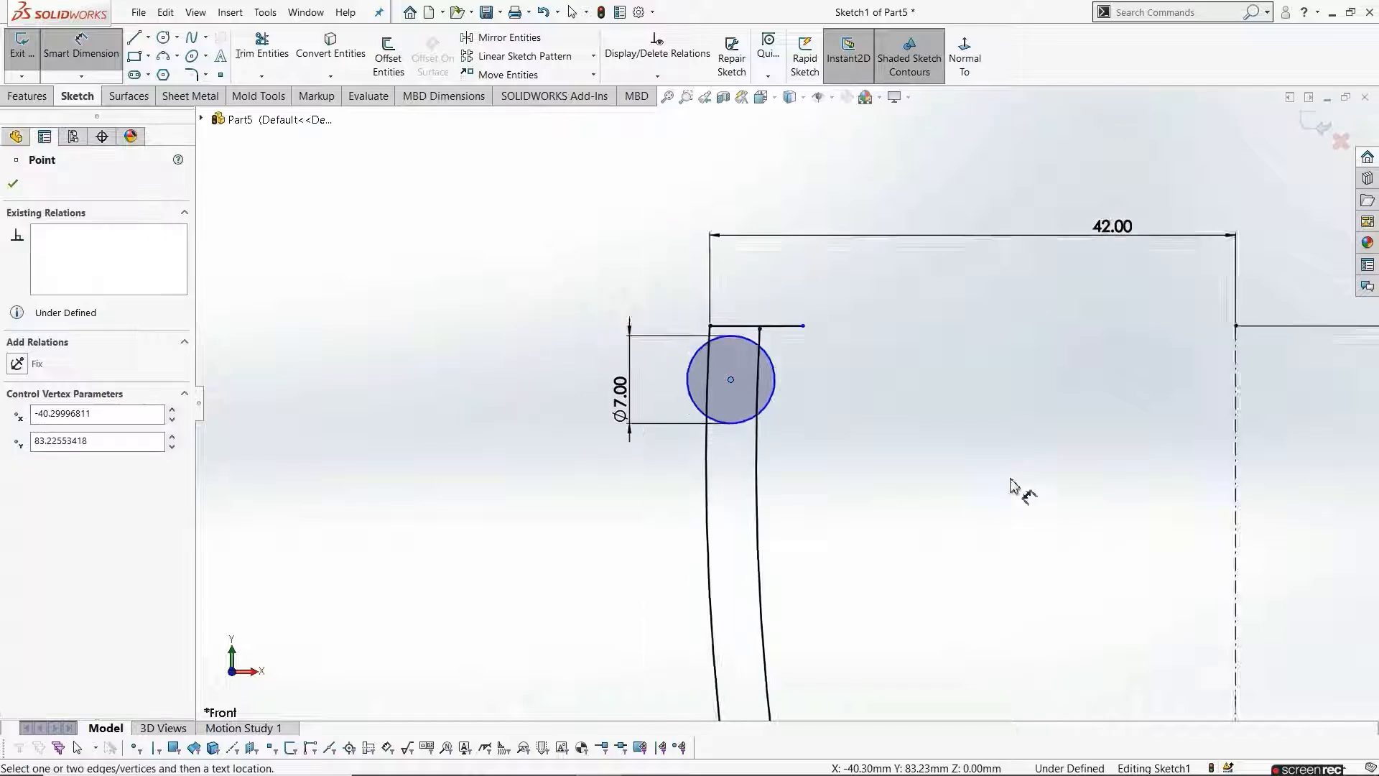
{"action": "left_click", "coordinate": [1047, 402]}
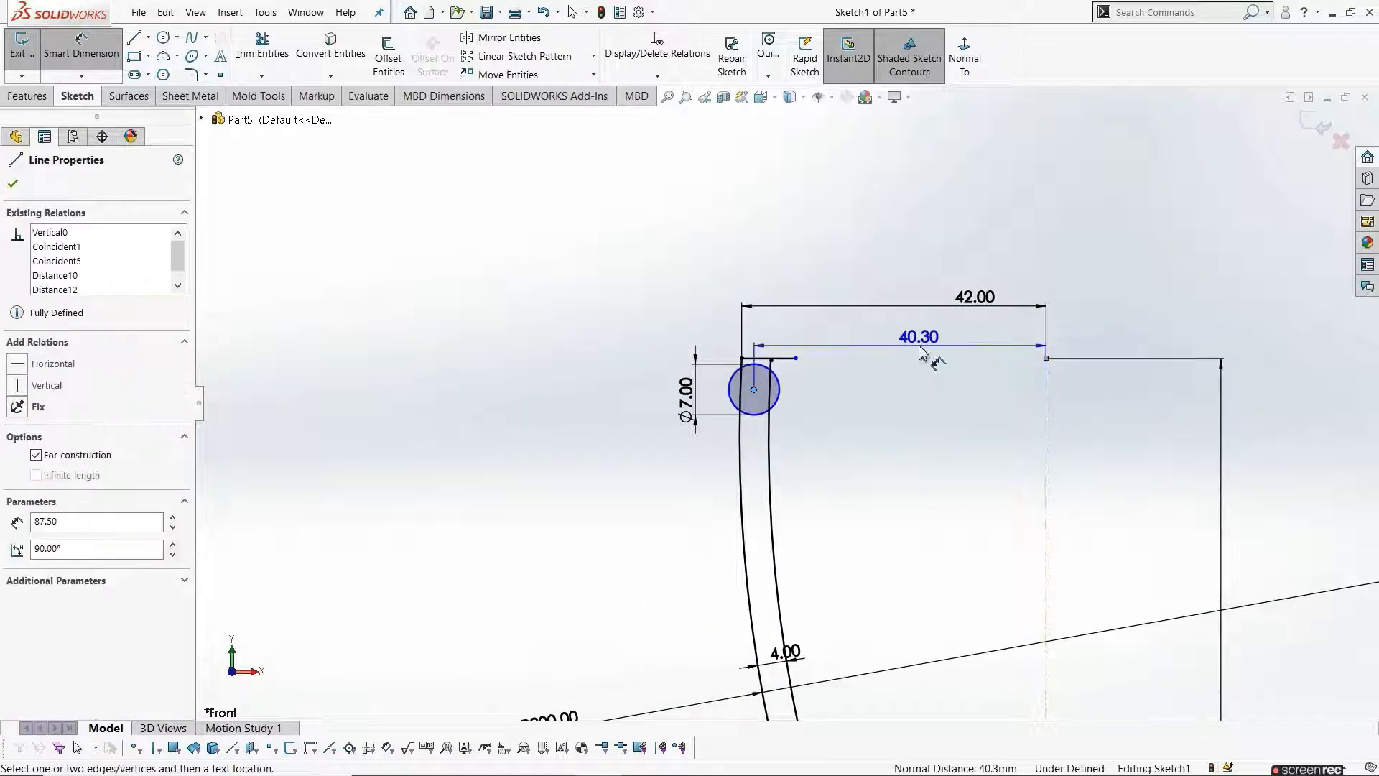
{"action": "left_click", "coordinate": [924, 359]}
{"action": "type", "text": "41"}
{"action": "key", "text": "Return"}
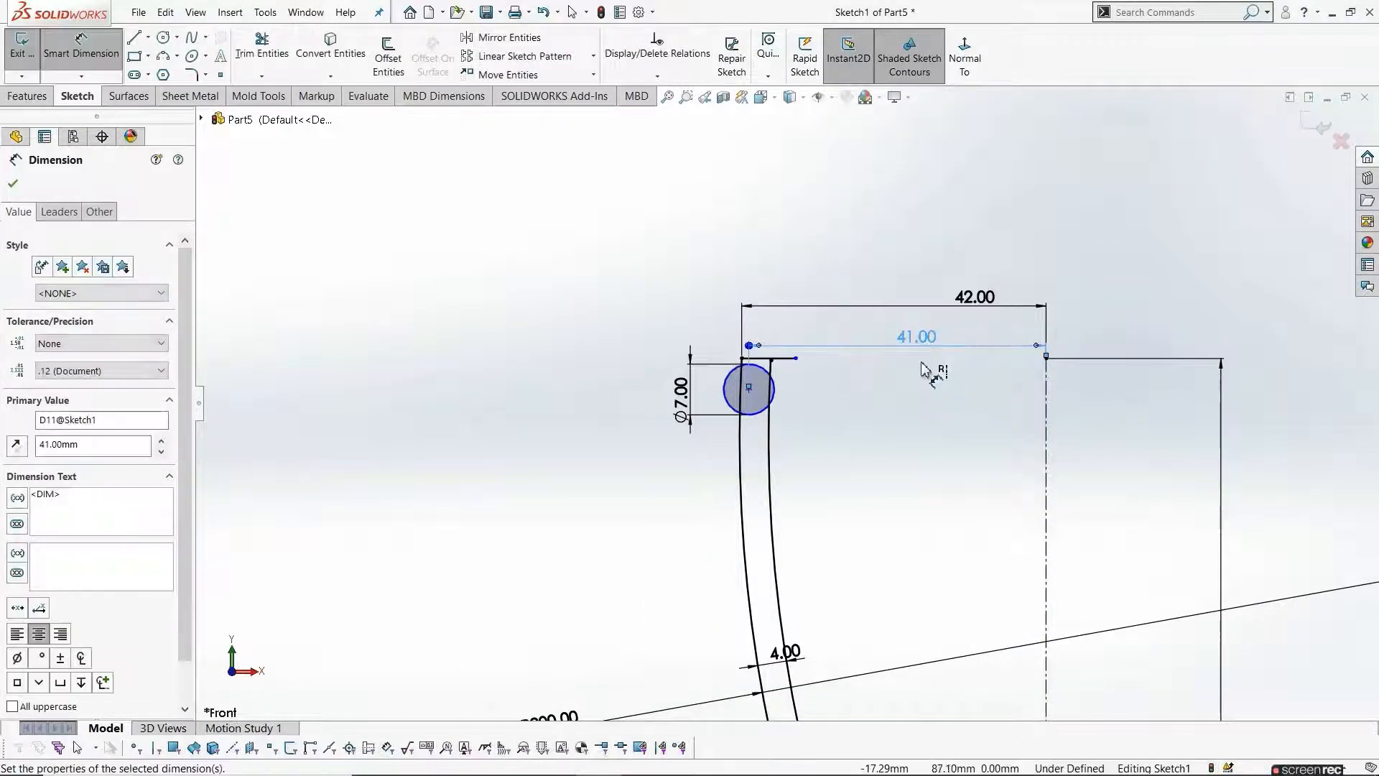
{"action": "key", "text": "Escape"}
{"action": "scroll", "coordinate": [775, 363], "scroll_direction": "up", "scroll_amount": 5}
{"action": "key", "text": "Escape"}
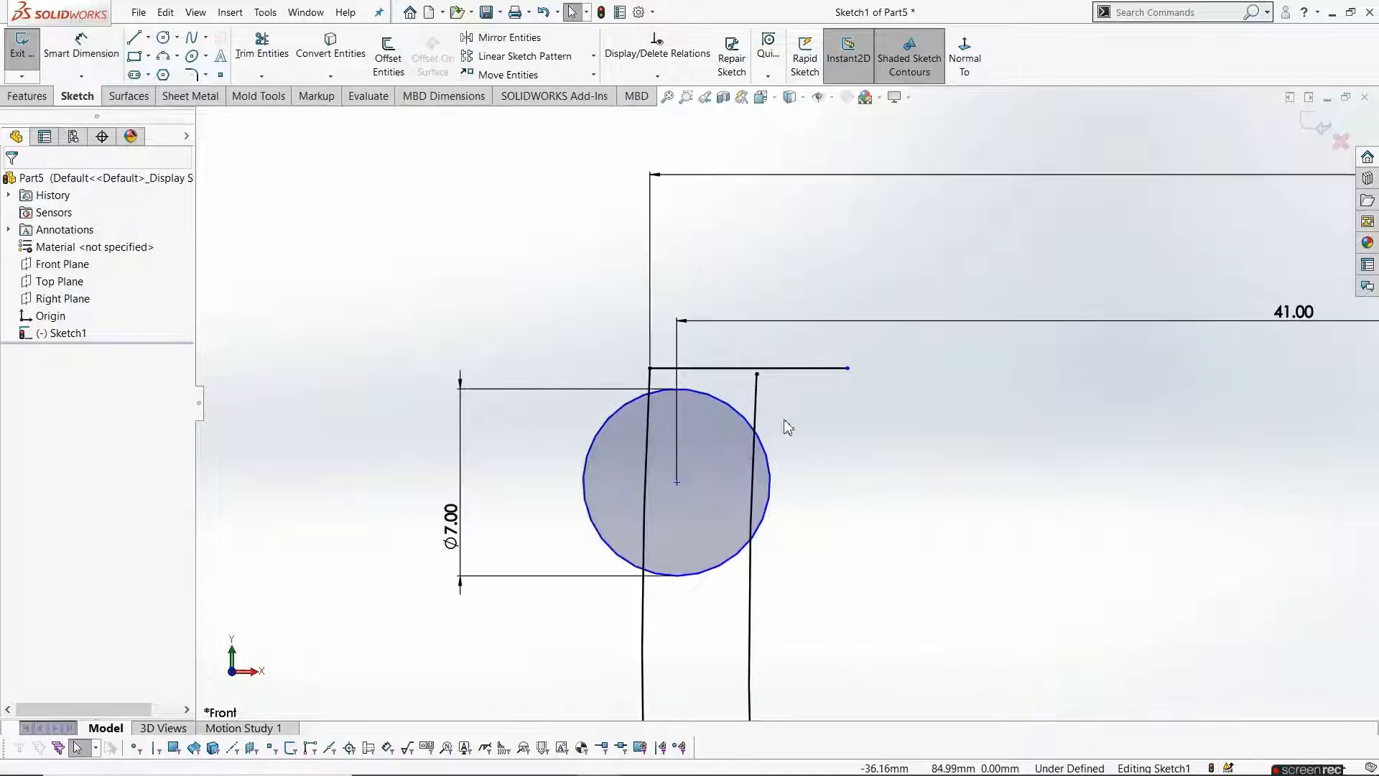
Make the rim circle tangent to the horizontal top line
{"action": "left_click", "coordinate": [719, 396]}
{"action": "left_click", "coordinate": [709, 368], "text": "ctrl"}
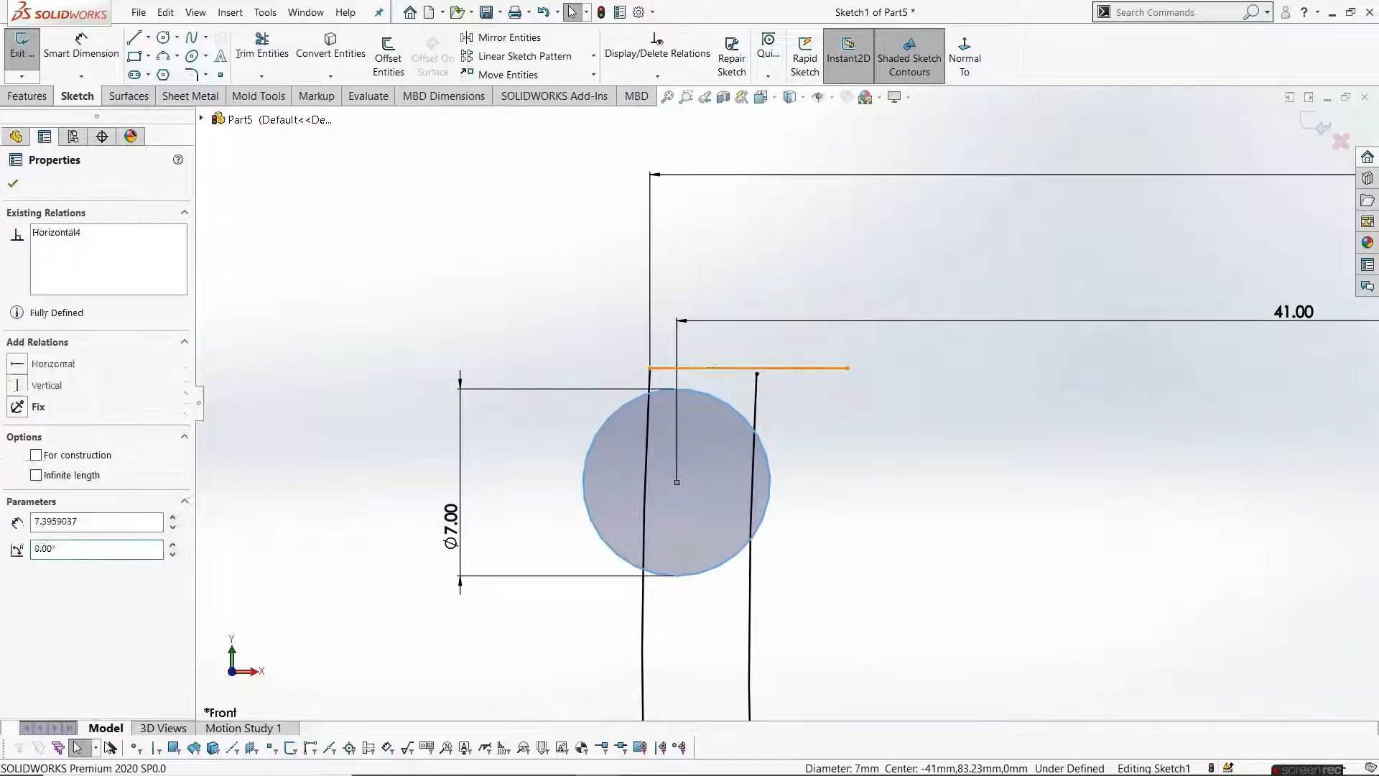
{"action": "left_click", "coordinate": [17, 437]}
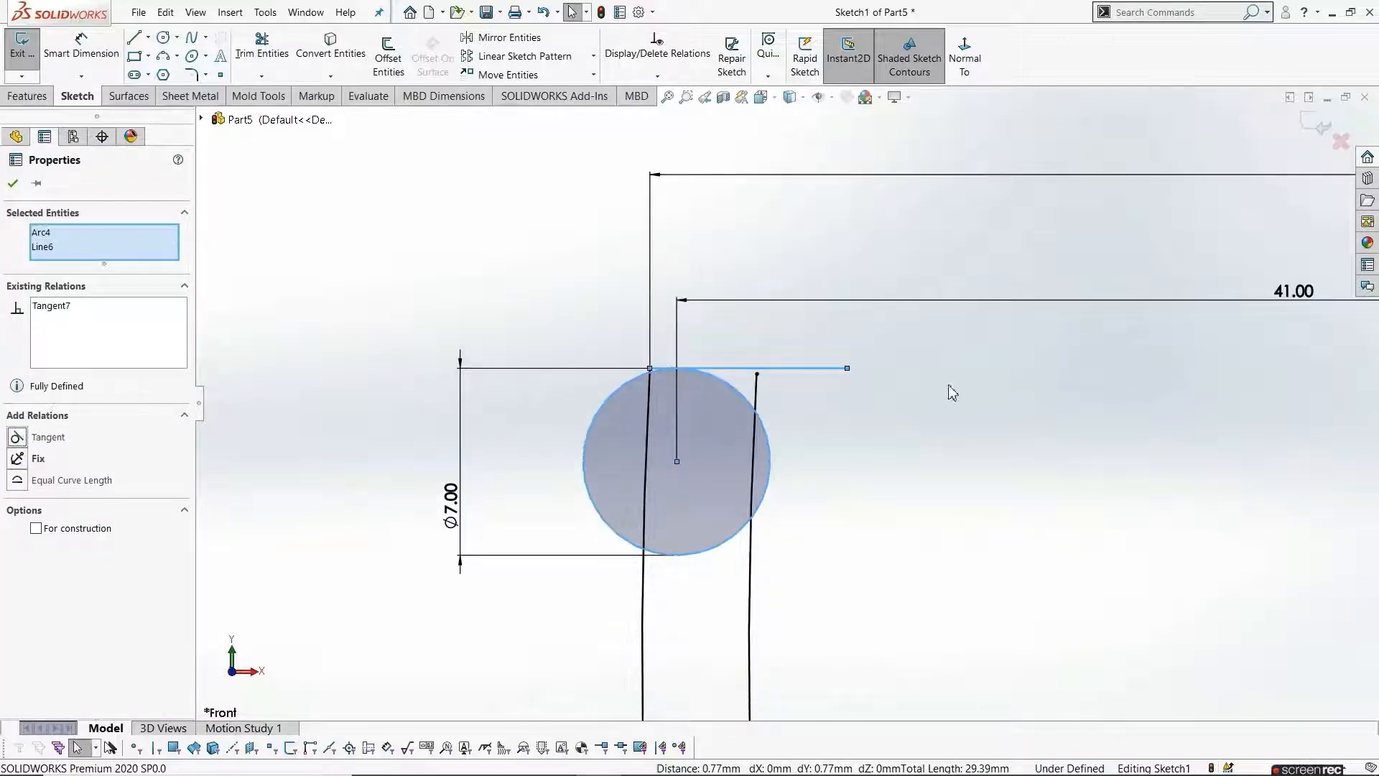
{"action": "scroll", "coordinate": [950, 391], "scroll_direction": "down", "scroll_amount": 3}
{"action": "left_click", "coordinate": [890, 484]}
Trim the outer side arc inside the rim circle with Trim to closest, keeping trimmed entities as construction geometry
{"action": "left_click", "coordinate": [261, 45]}
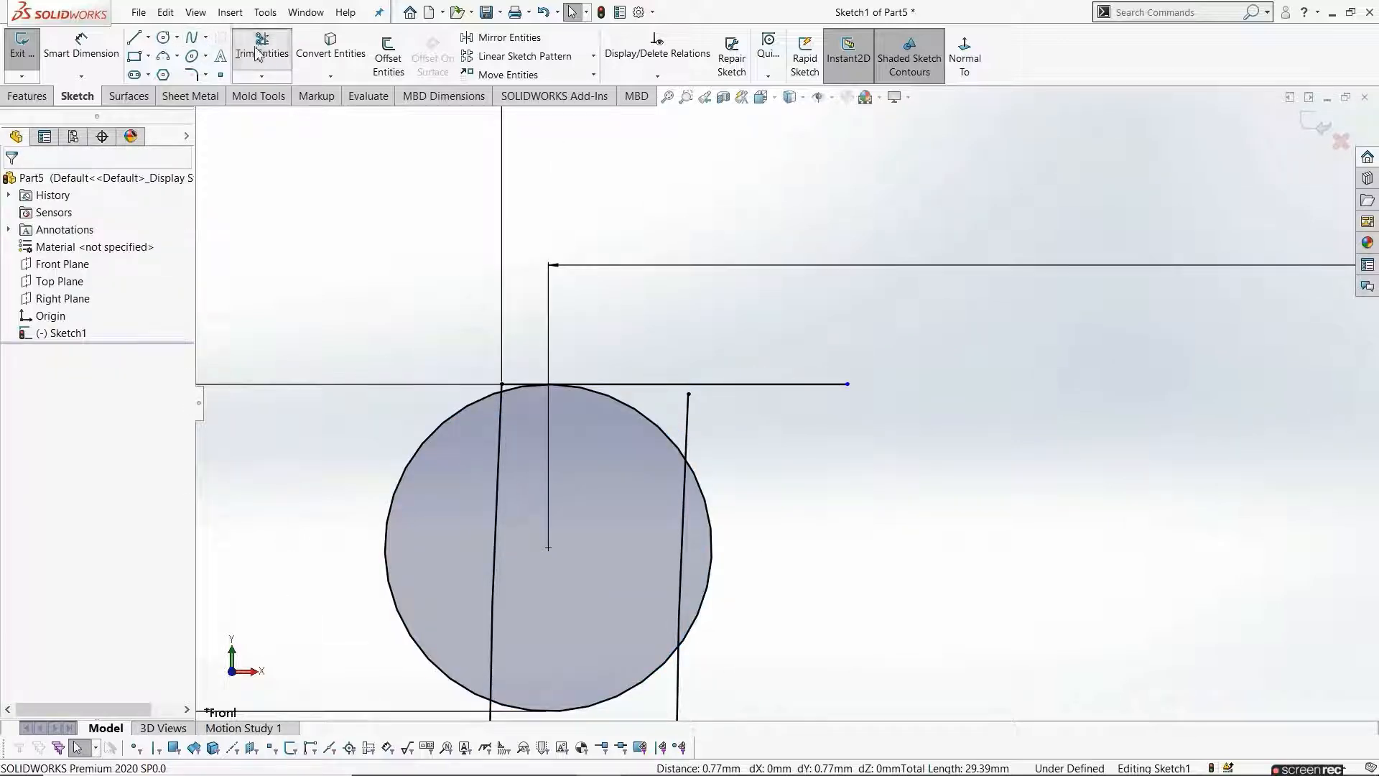
{"action": "left_click", "coordinate": [22, 401]}
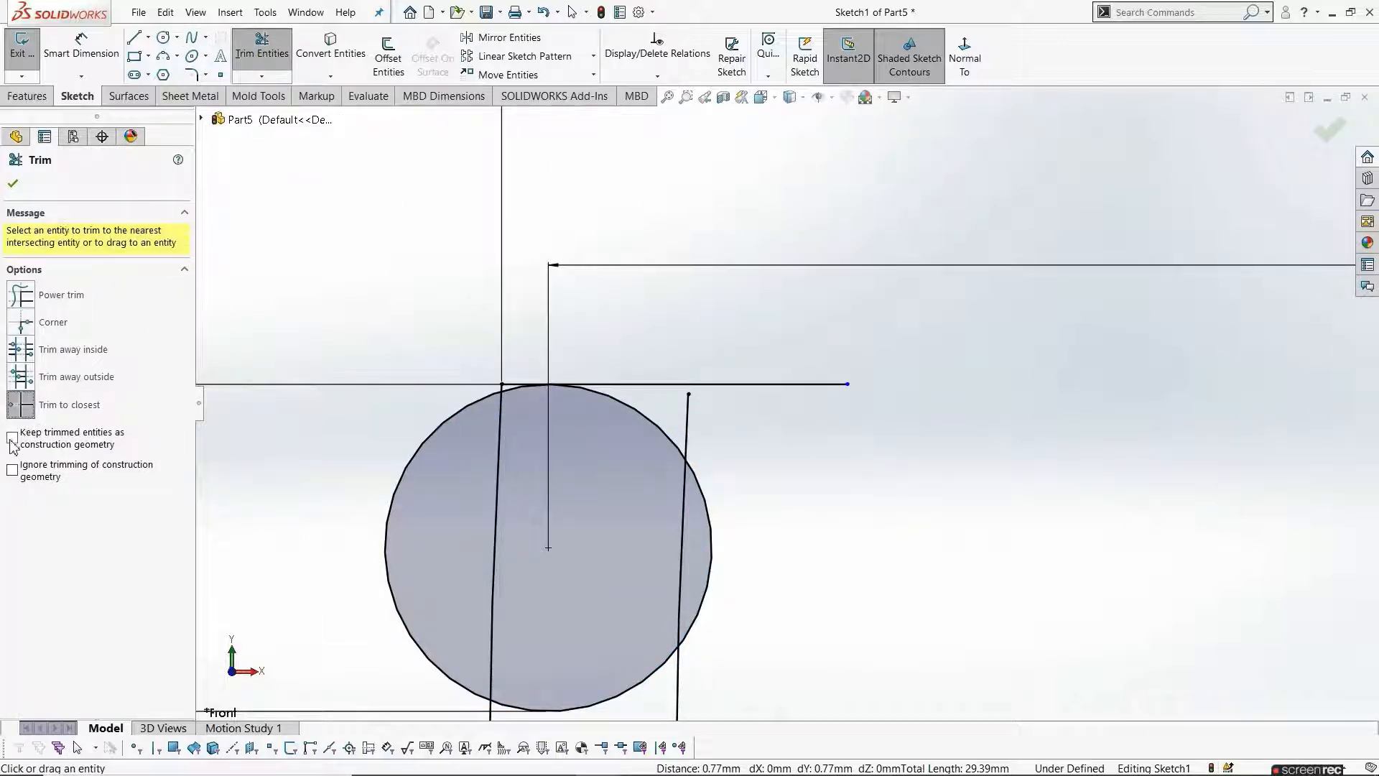
{"action": "scroll", "coordinate": [590, 391], "scroll_direction": "down", "scroll_amount": 3}
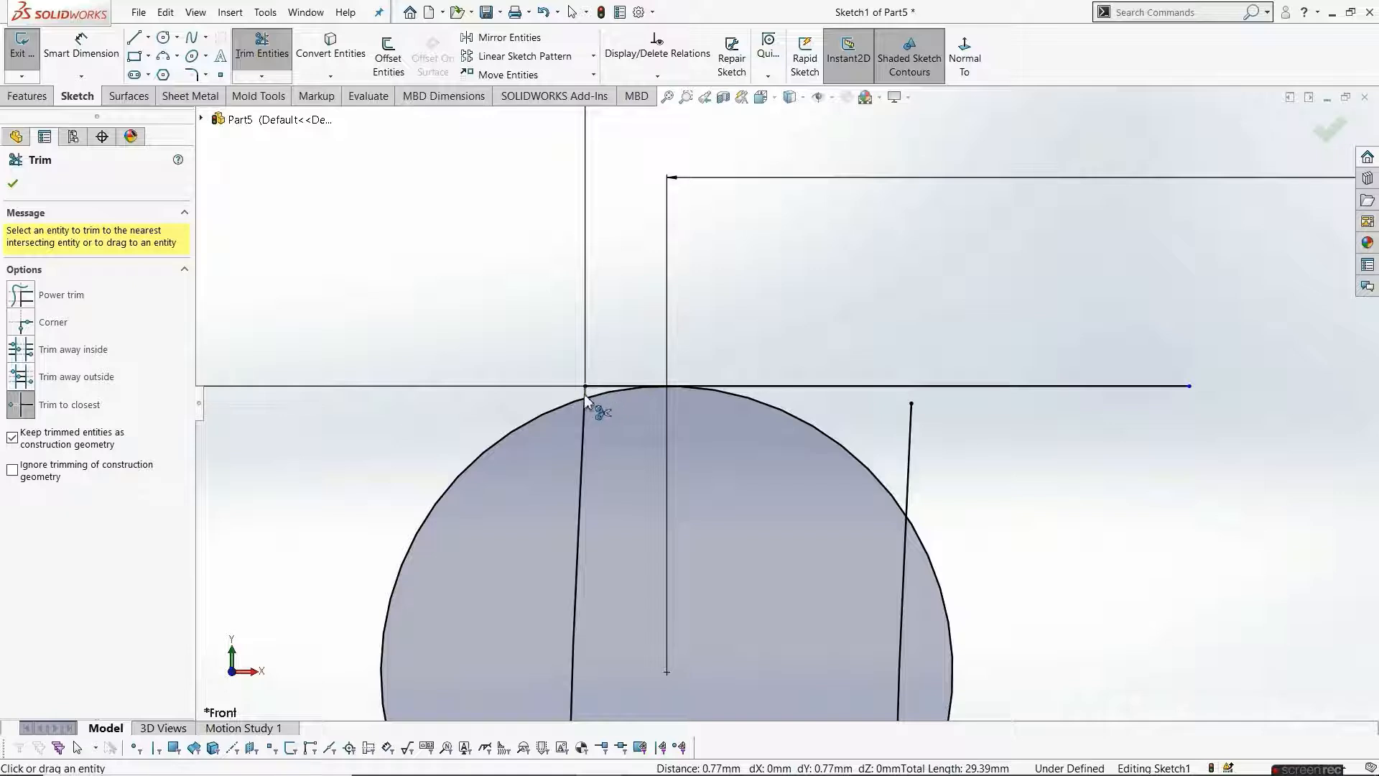
{"action": "left_click", "coordinate": [575, 481]}
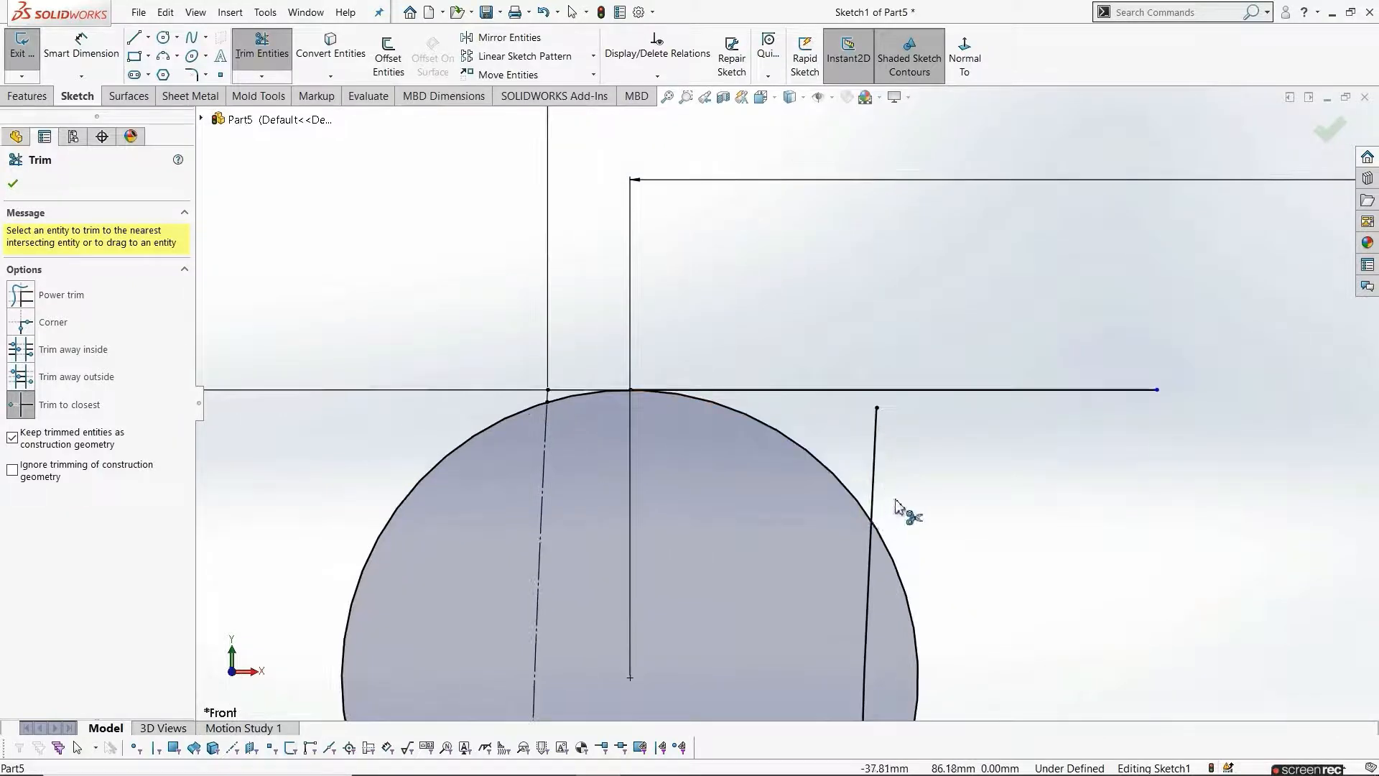
Trim the rim circle's lower, inner and upper-inner segments to construction geometry, leaving only the arc outside the outer wall up to the tangent point
{"action": "scroll", "coordinate": [902, 574], "scroll_direction": "up", "scroll_amount": 4}
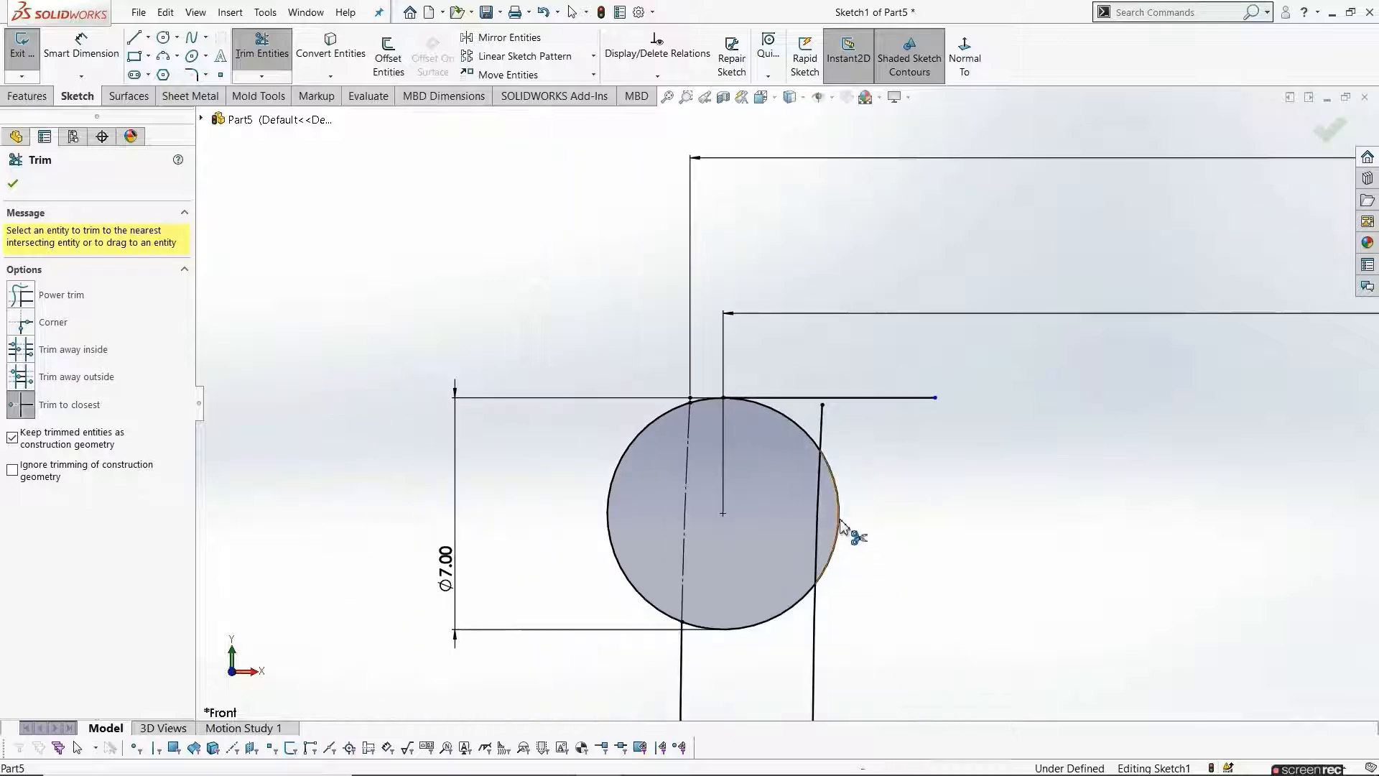
{"action": "left_click", "coordinate": [839, 521]}
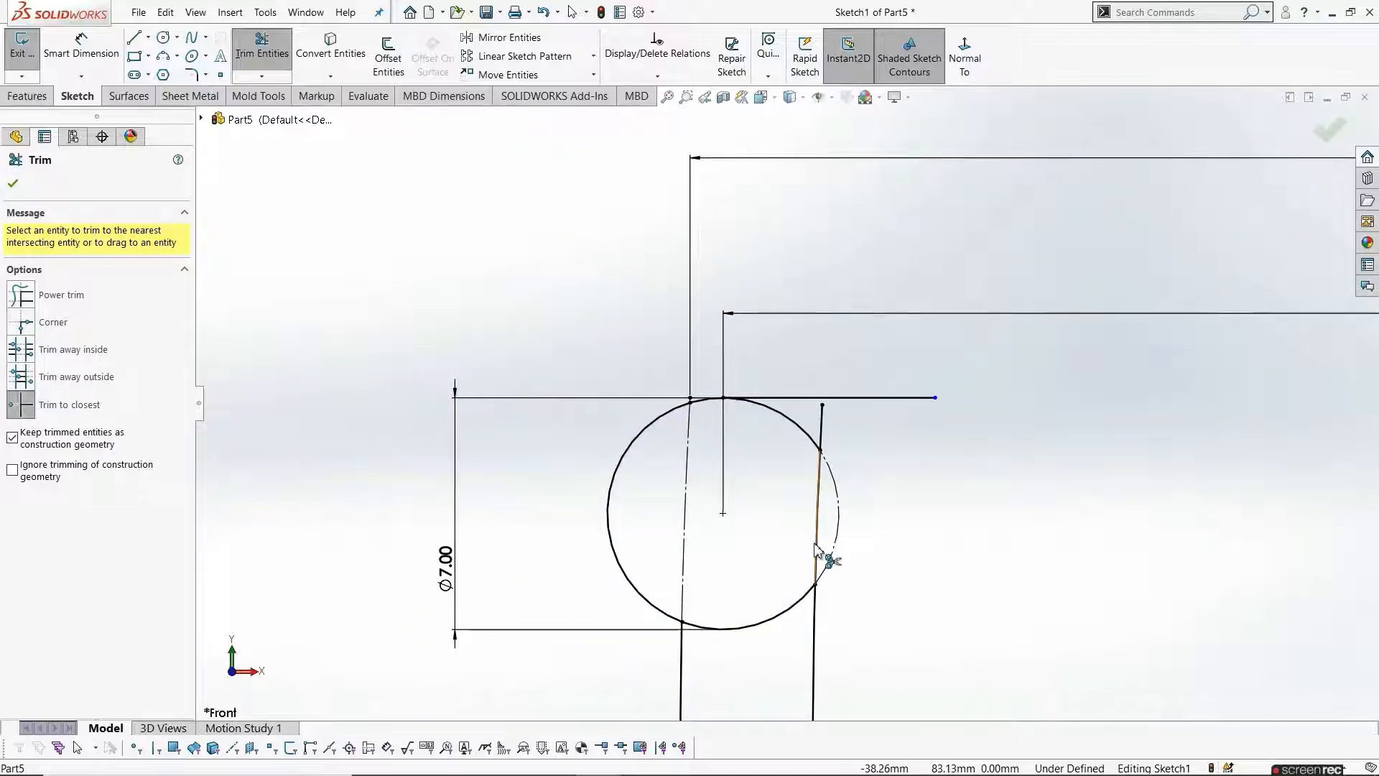
{"action": "left_click", "coordinate": [781, 622]}
{"action": "scroll", "coordinate": [800, 440], "scroll_direction": "up", "scroll_amount": 2}
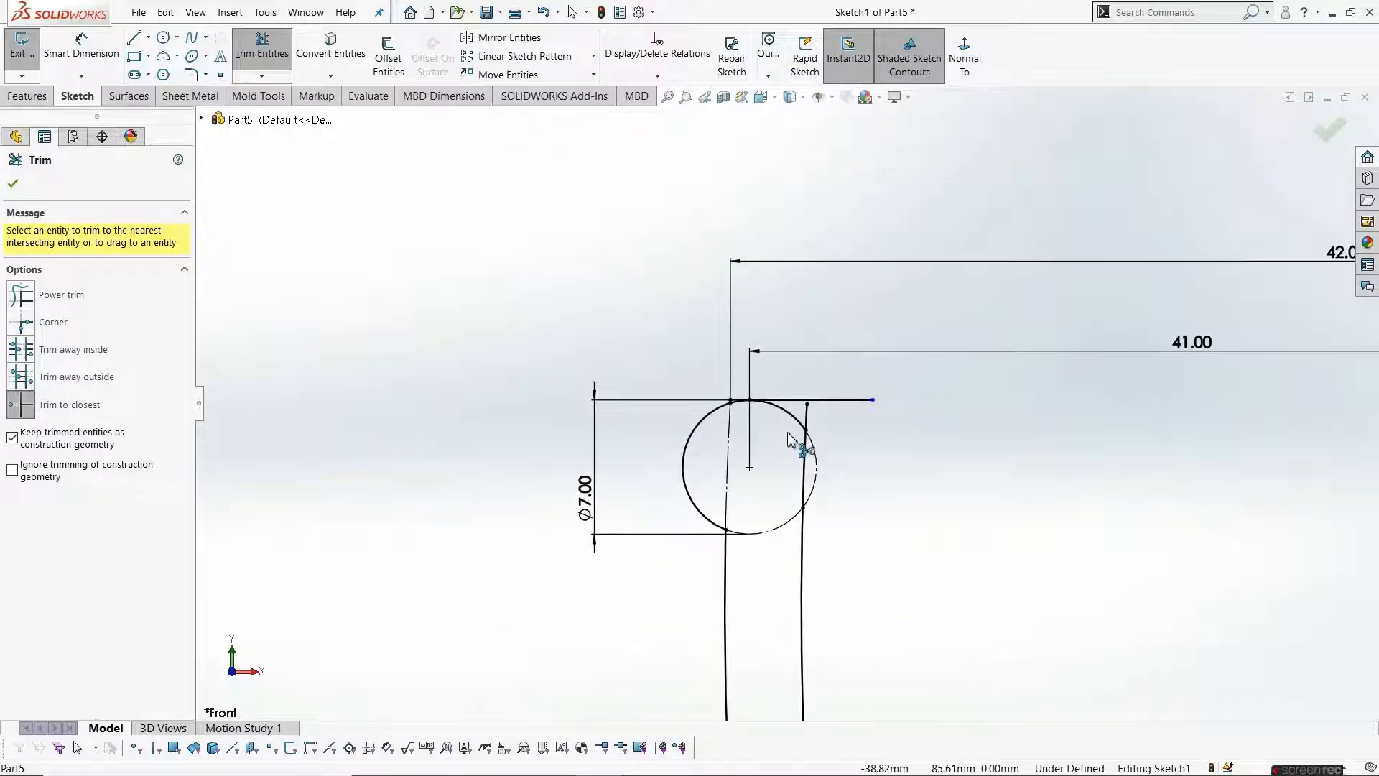
{"action": "scroll", "coordinate": [794, 390], "scroll_direction": "down", "scroll_amount": 5}
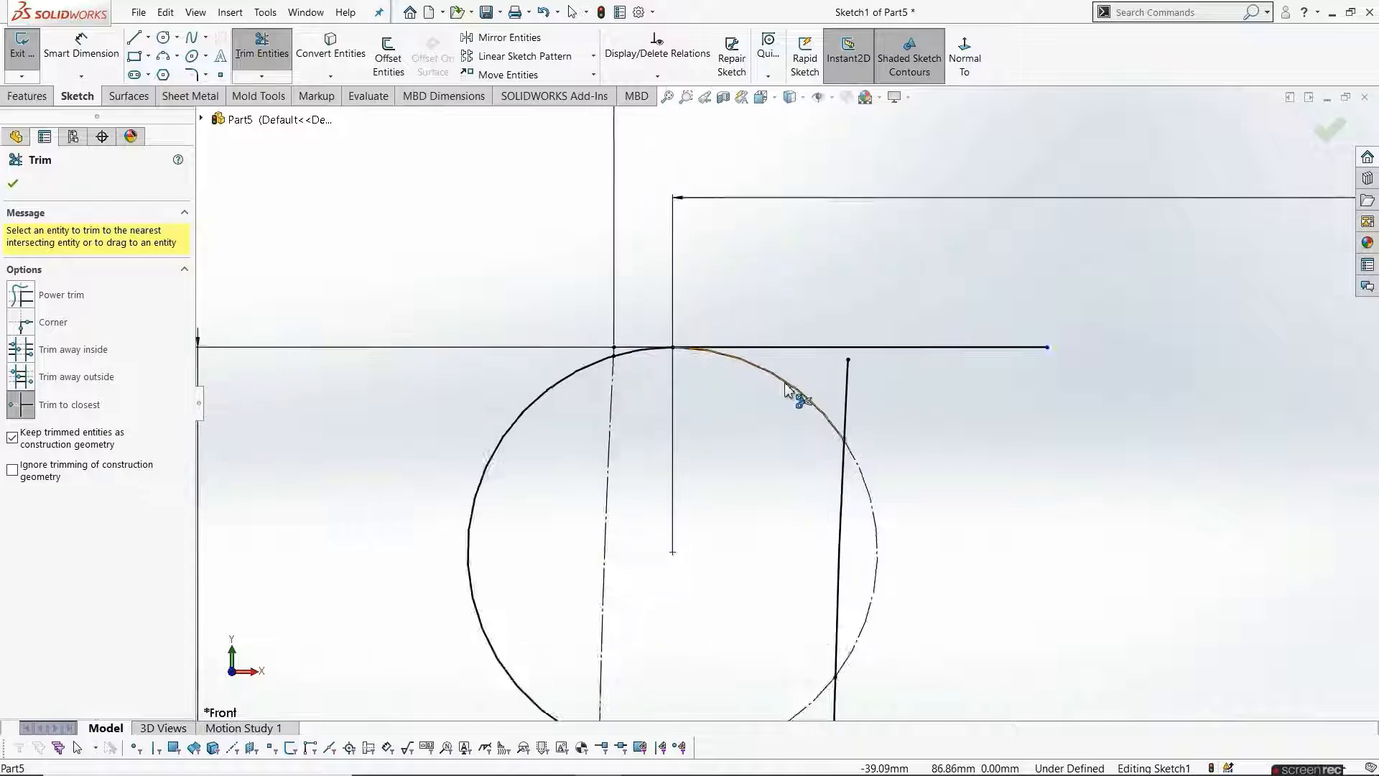
{"action": "left_click", "coordinate": [751, 369]}
{"action": "scroll", "coordinate": [774, 408], "scroll_direction": "down", "scroll_amount": 2}
{"action": "key", "text": "Escape"}
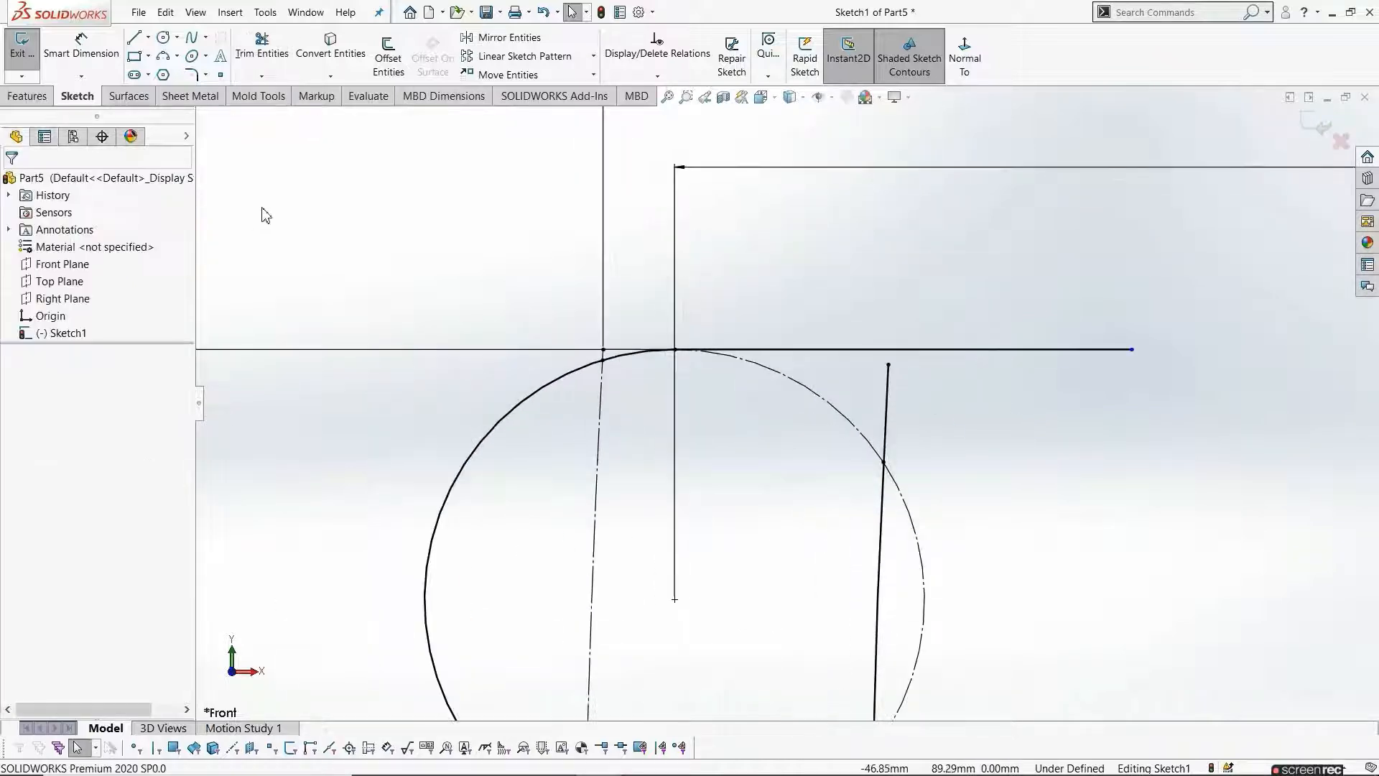
Fillet the corner between the rim's horizontal top line and the inner wall arc with a 2 mm radius
{"action": "left_click", "coordinate": [192, 75]}
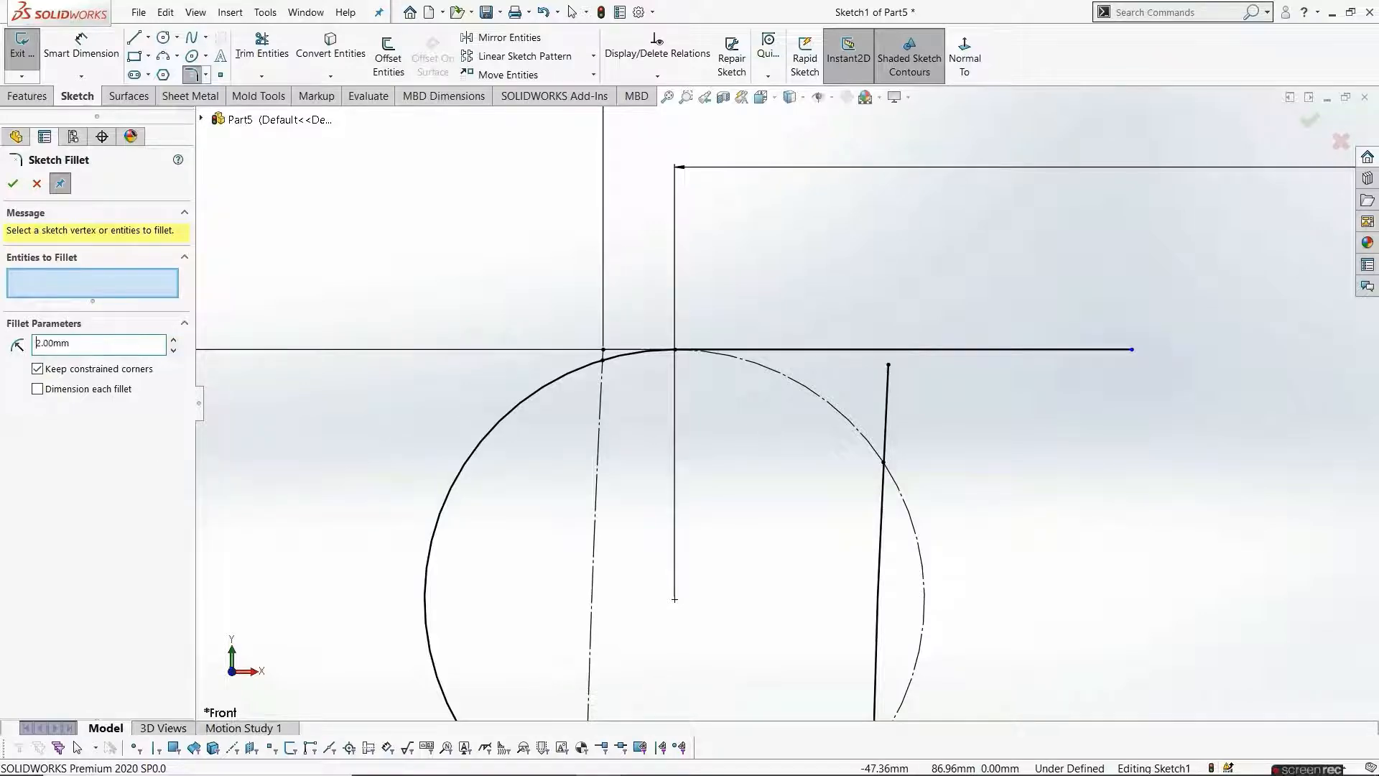
{"action": "left_click", "coordinate": [831, 350]}
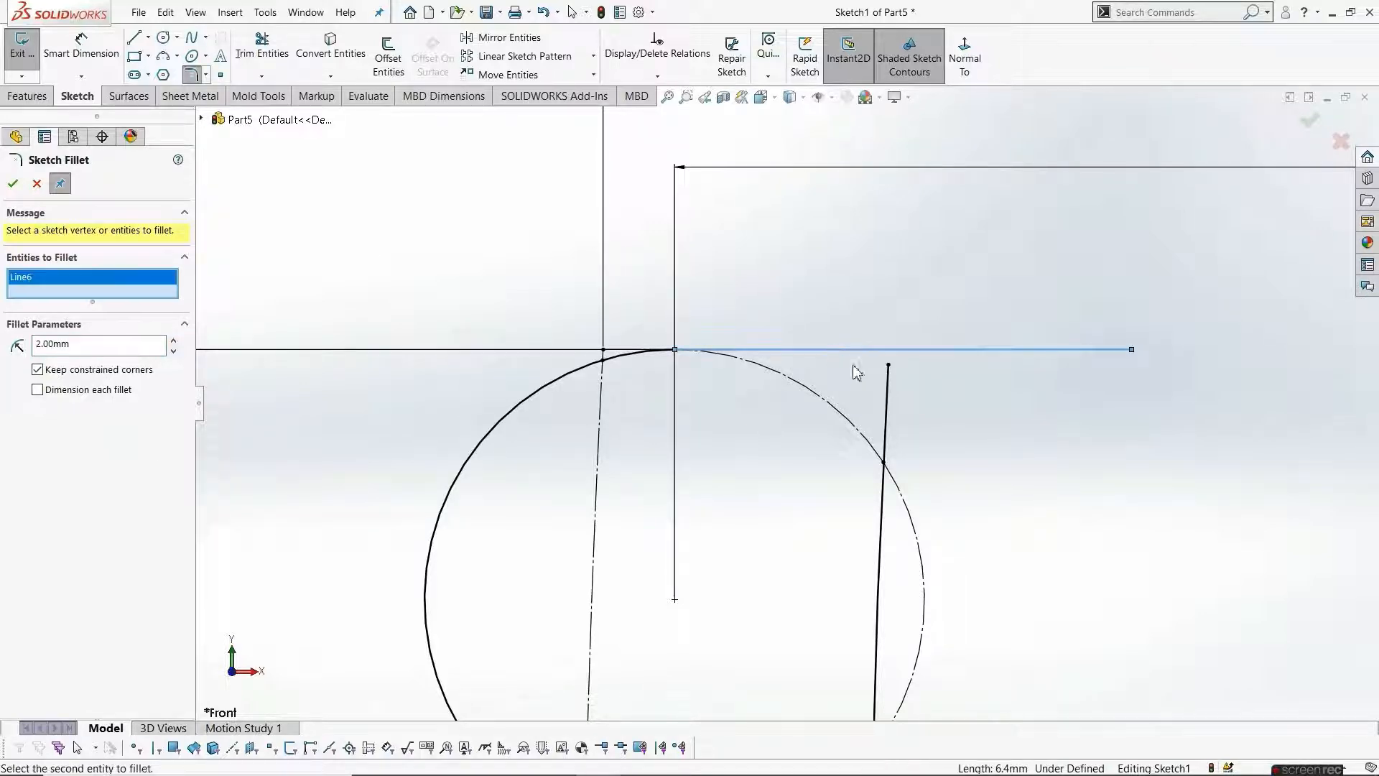
{"action": "left_click", "coordinate": [885, 400]}
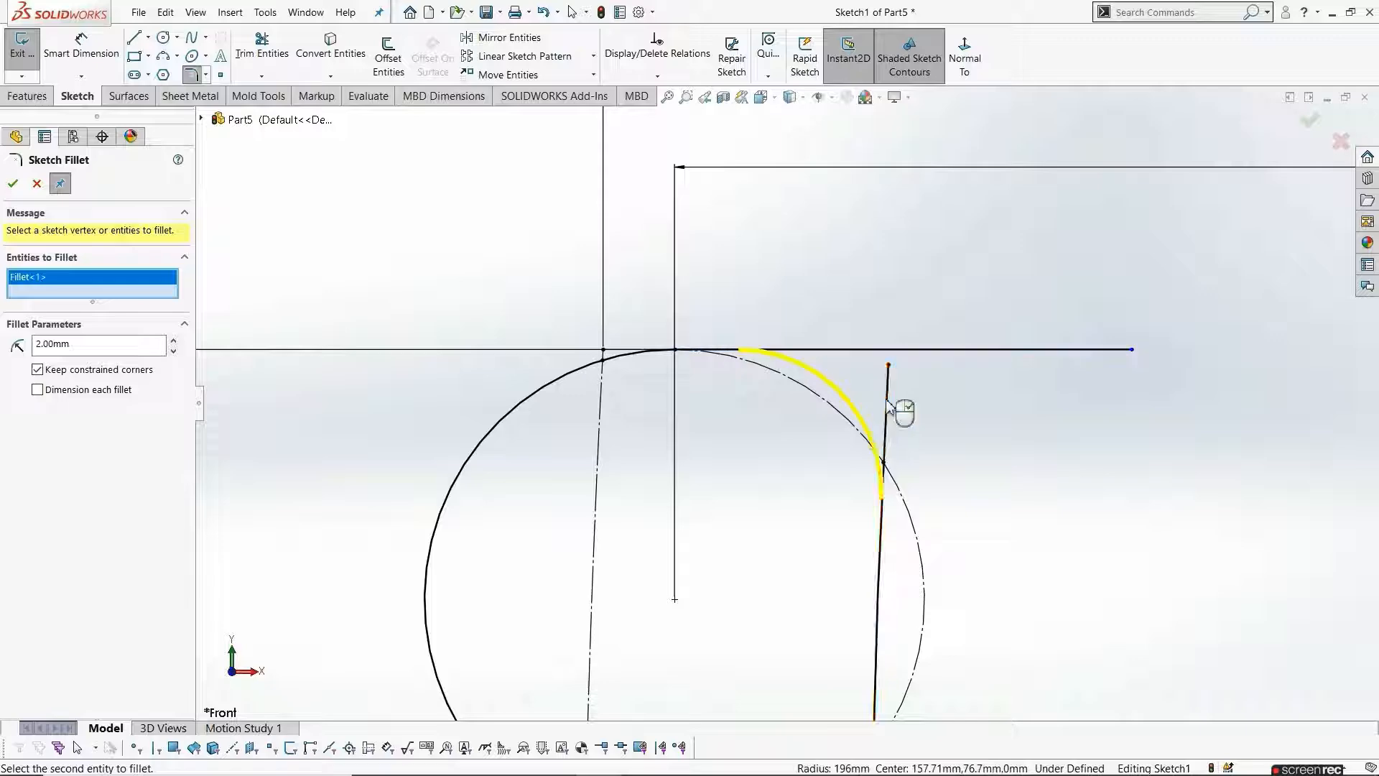
{"action": "left_click", "coordinate": [12, 184]}
{"action": "scroll", "coordinate": [790, 503], "scroll_direction": "up", "scroll_amount": 5}
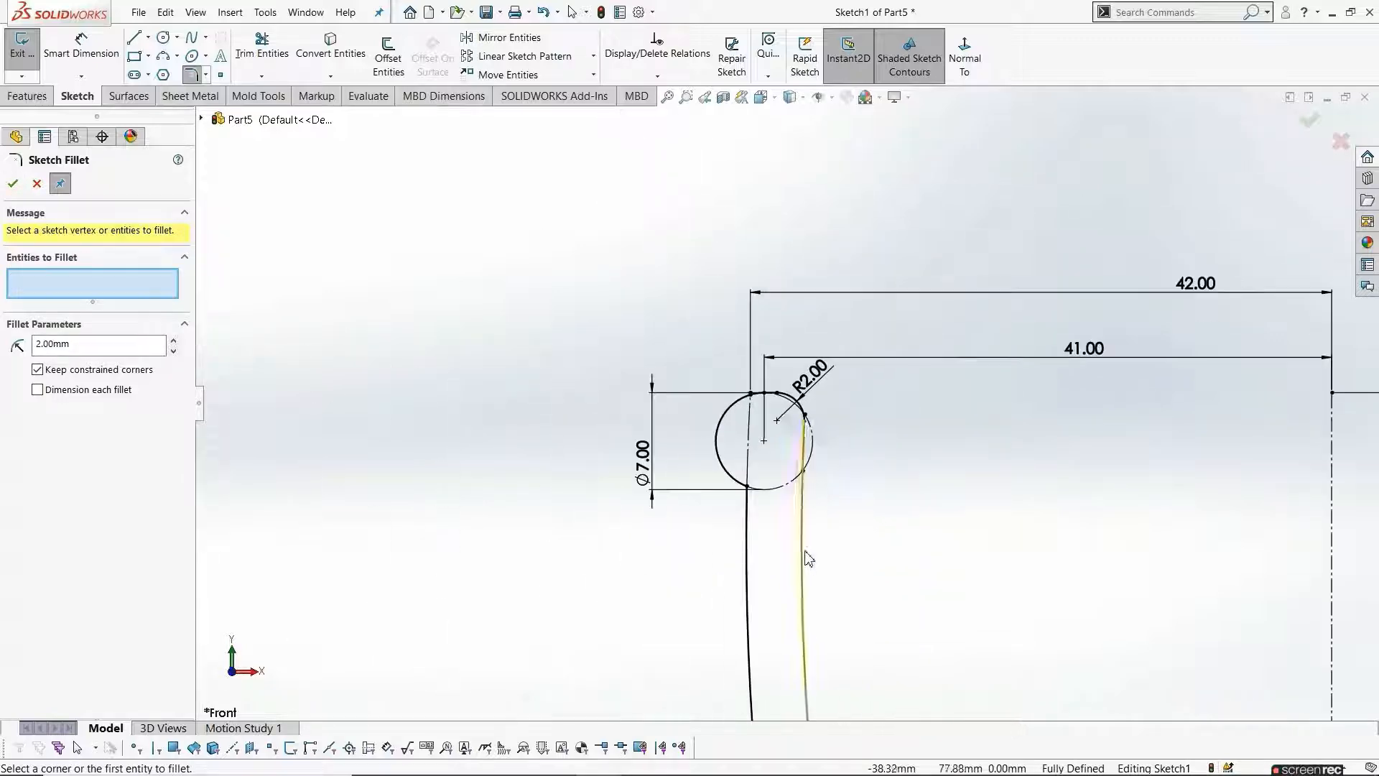
{"action": "scroll", "coordinate": [882, 589], "scroll_direction": "down", "scroll_amount": 5}
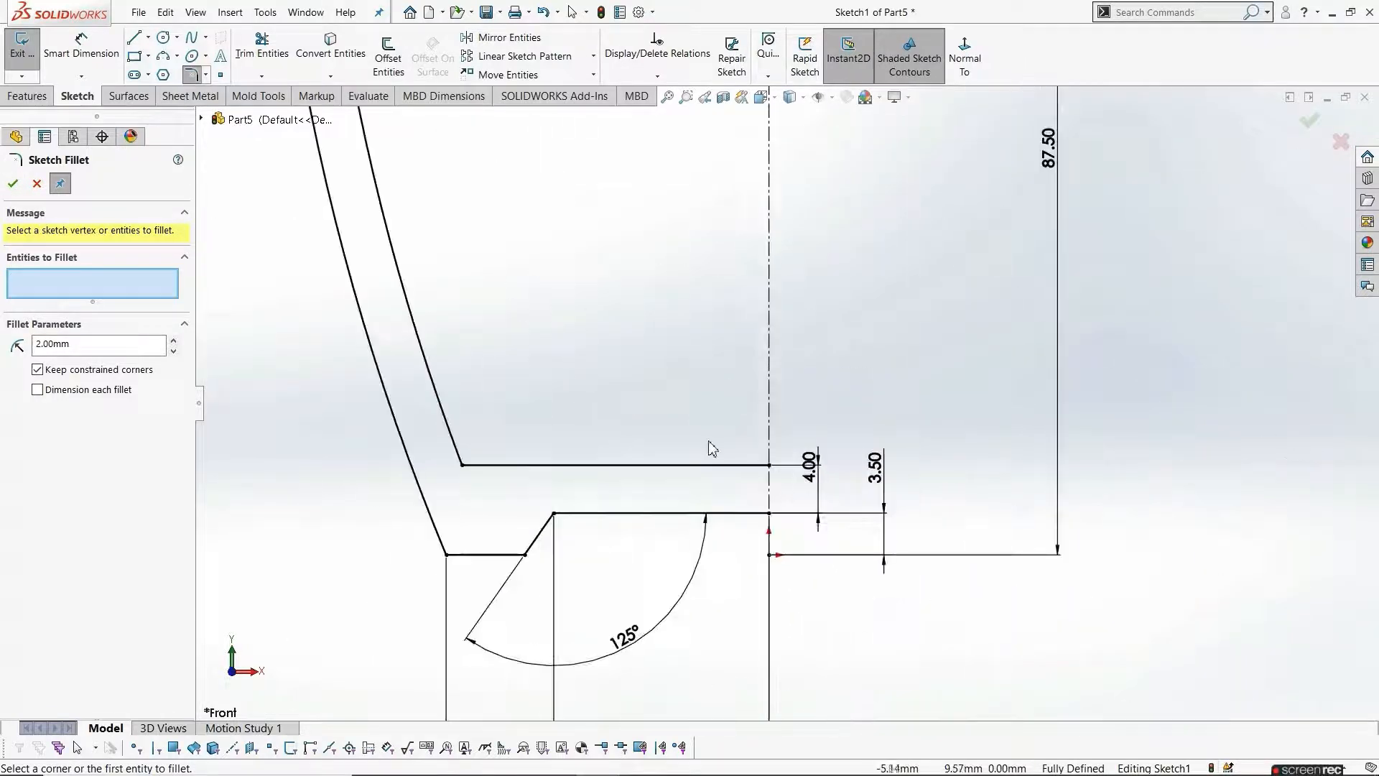
{"action": "key", "text": "Escape"}
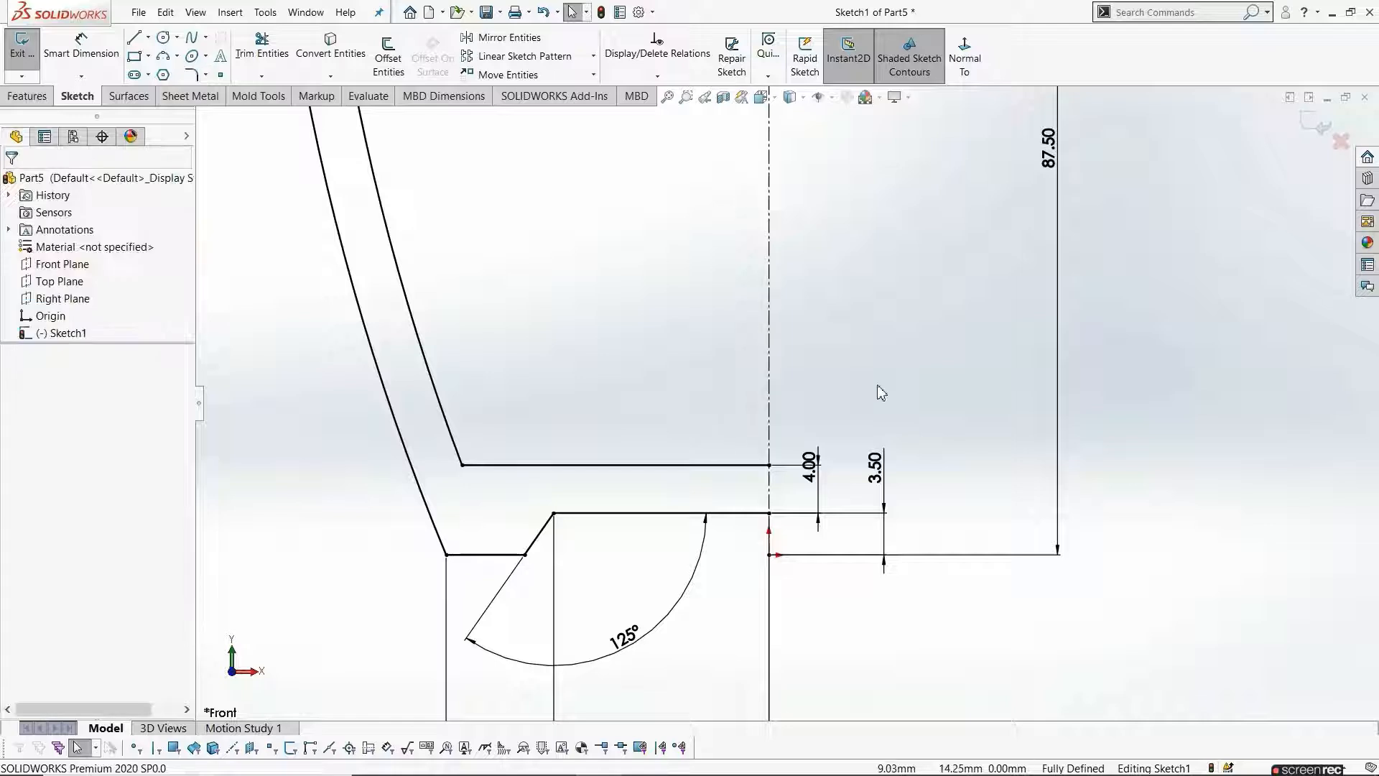
Close the profile with a vertical line along the centerline between the inner floor's end and the underside line's end
{"action": "left_click", "coordinate": [133, 40]}
{"action": "left_click", "coordinate": [769, 464]}
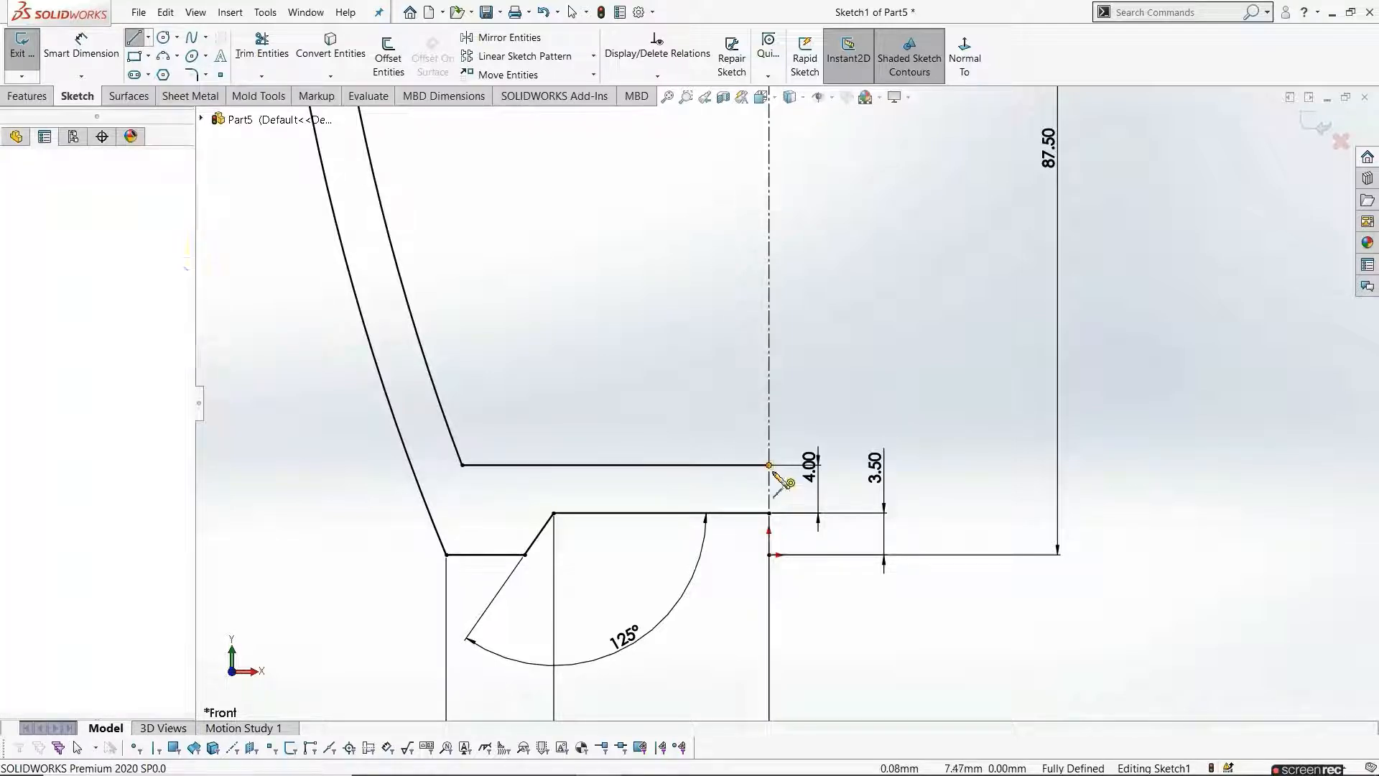
{"action": "left_click", "coordinate": [769, 513]}
{"action": "key", "text": "Escape"}
{"action": "scroll", "coordinate": [782, 445], "scroll_direction": "up", "scroll_amount": 3}
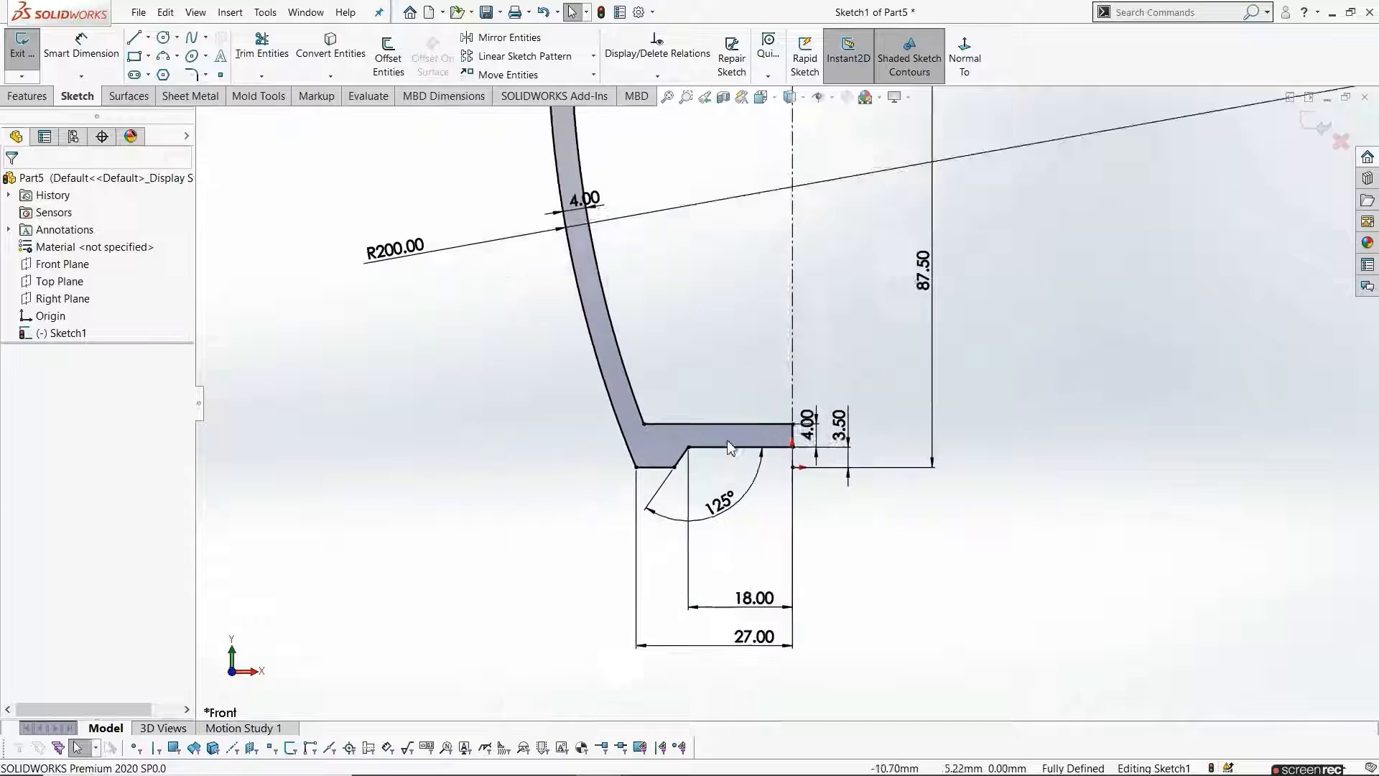
Add 2.5 mm sketch fillets to the three outer corners of the base and the inner corner between wall and floor
{"action": "scroll", "coordinate": [632, 430], "scroll_direction": "down", "scroll_amount": 3}
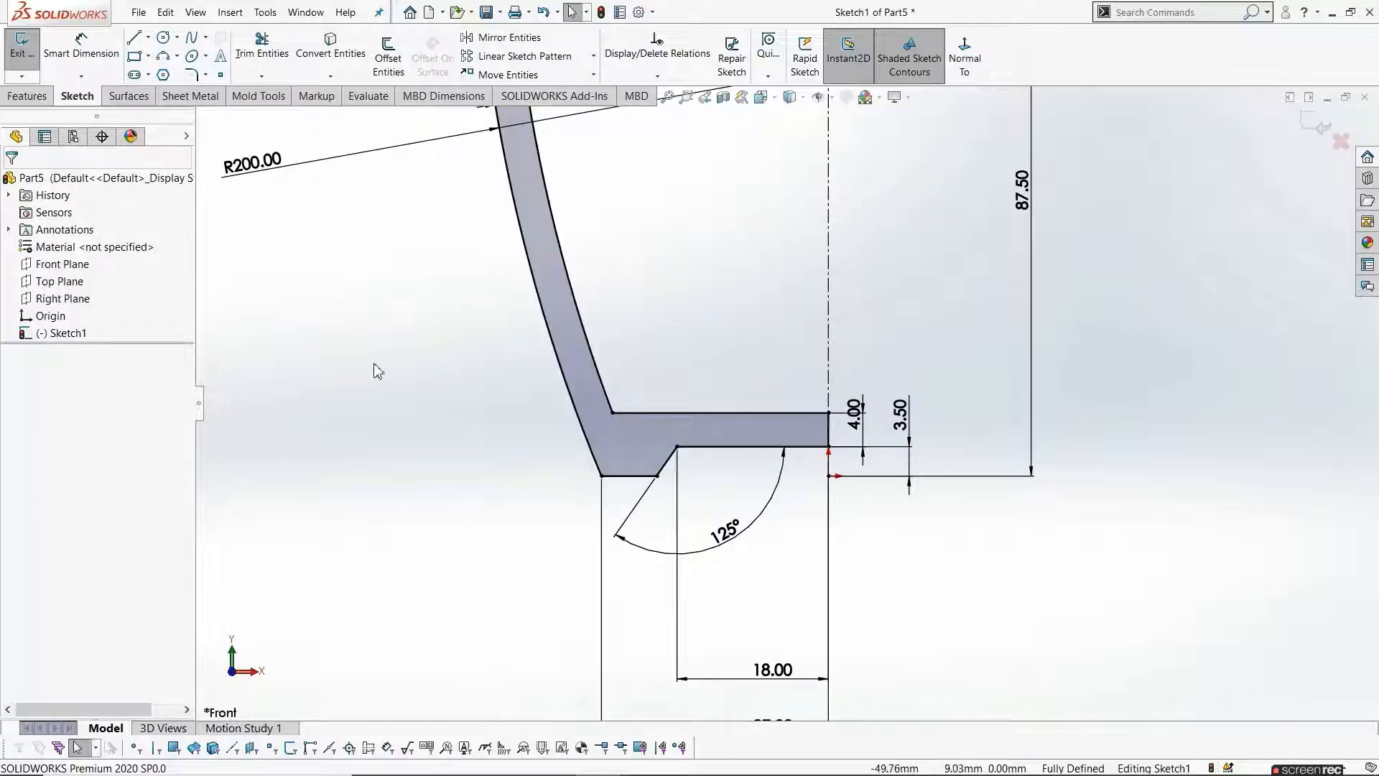
{"action": "left_click", "coordinate": [190, 74]}
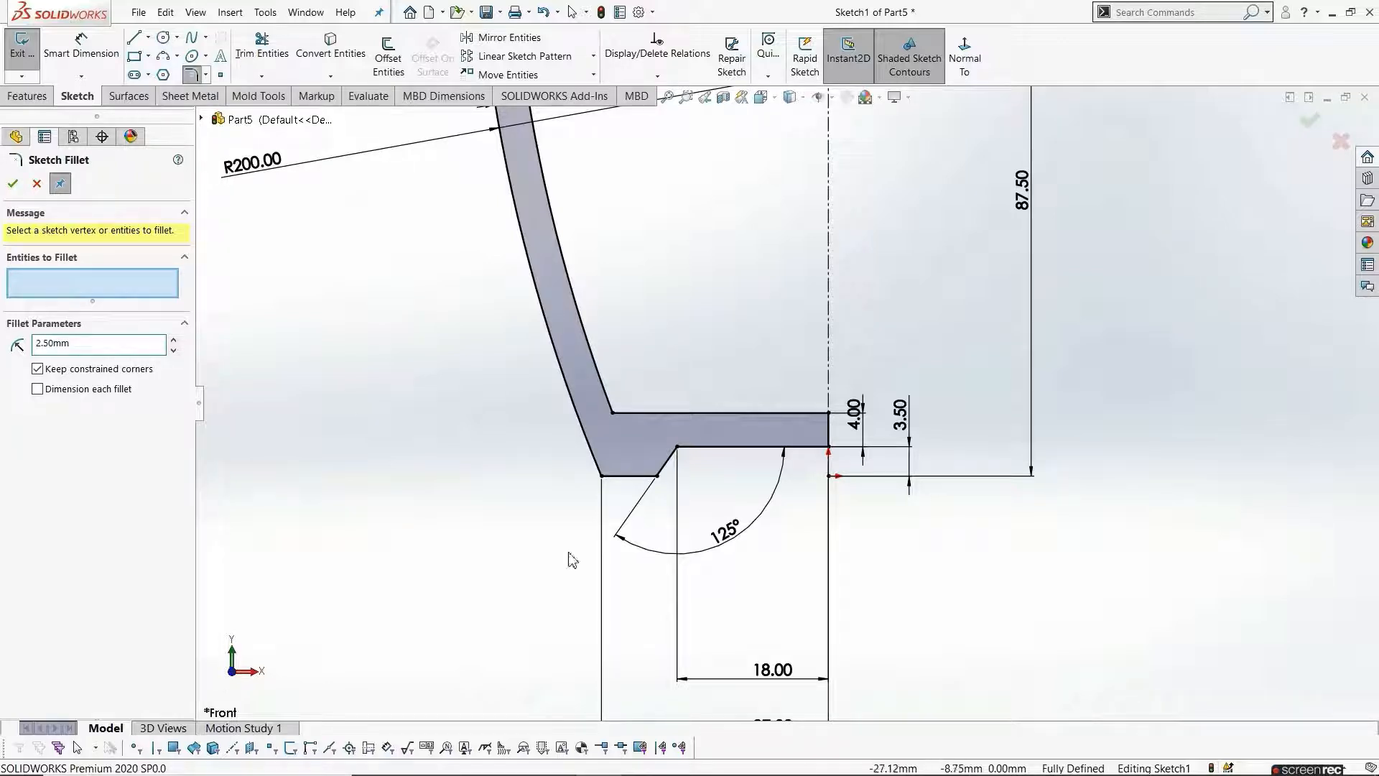
{"action": "scroll", "coordinate": [595, 500], "scroll_direction": "down", "scroll_amount": 5}
{"action": "left_click", "coordinate": [695, 430]}
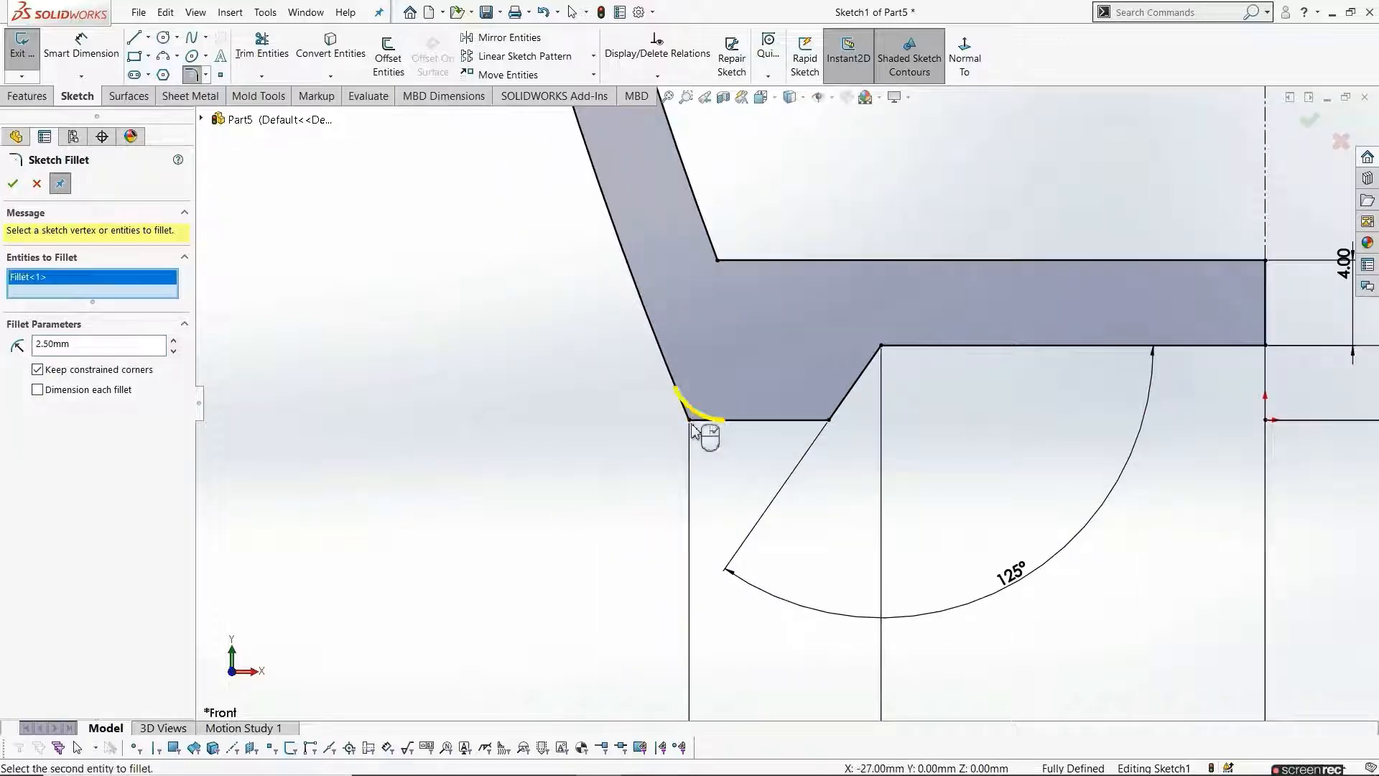
{"action": "left_click", "coordinate": [828, 422]}
{"action": "left_click", "coordinate": [882, 348]}
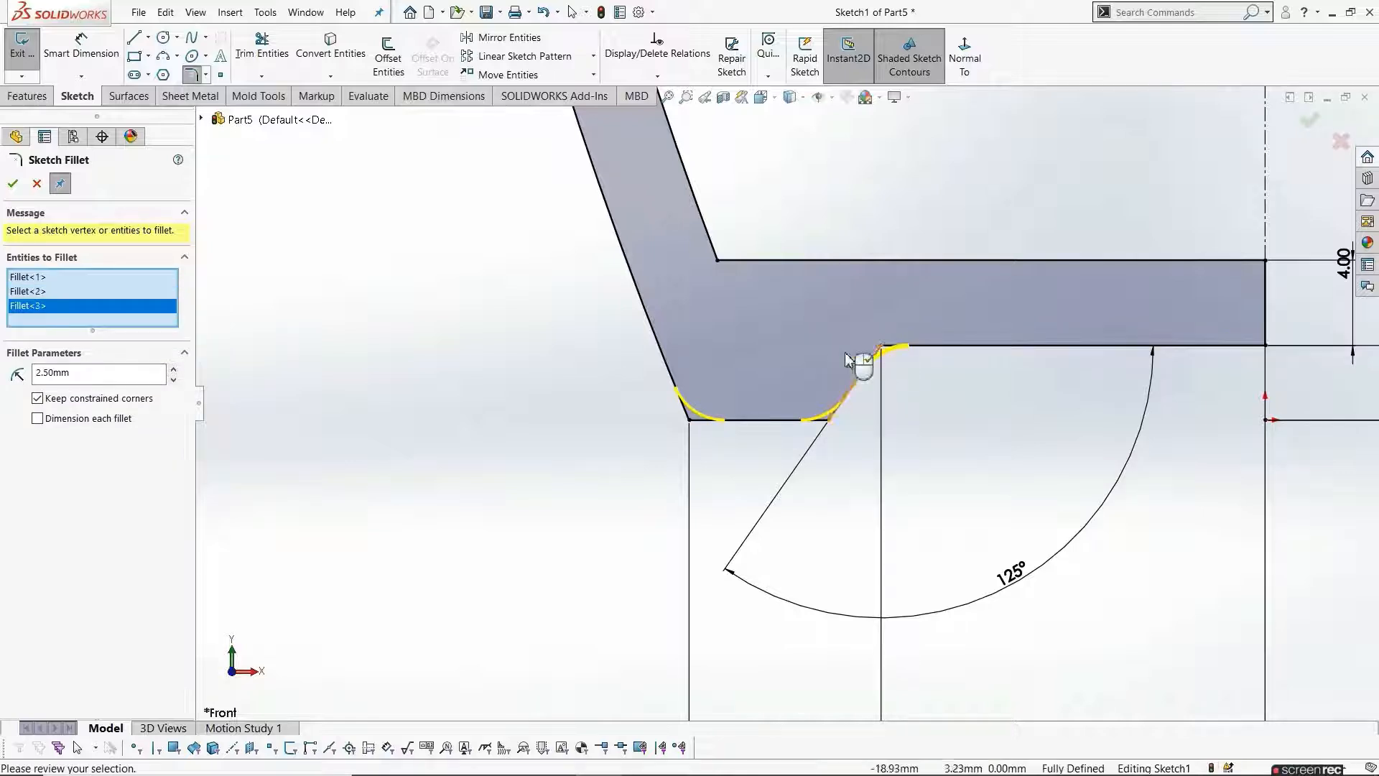
{"action": "left_click", "coordinate": [718, 261]}
{"action": "scroll", "coordinate": [748, 330], "scroll_direction": "up", "scroll_amount": 8}
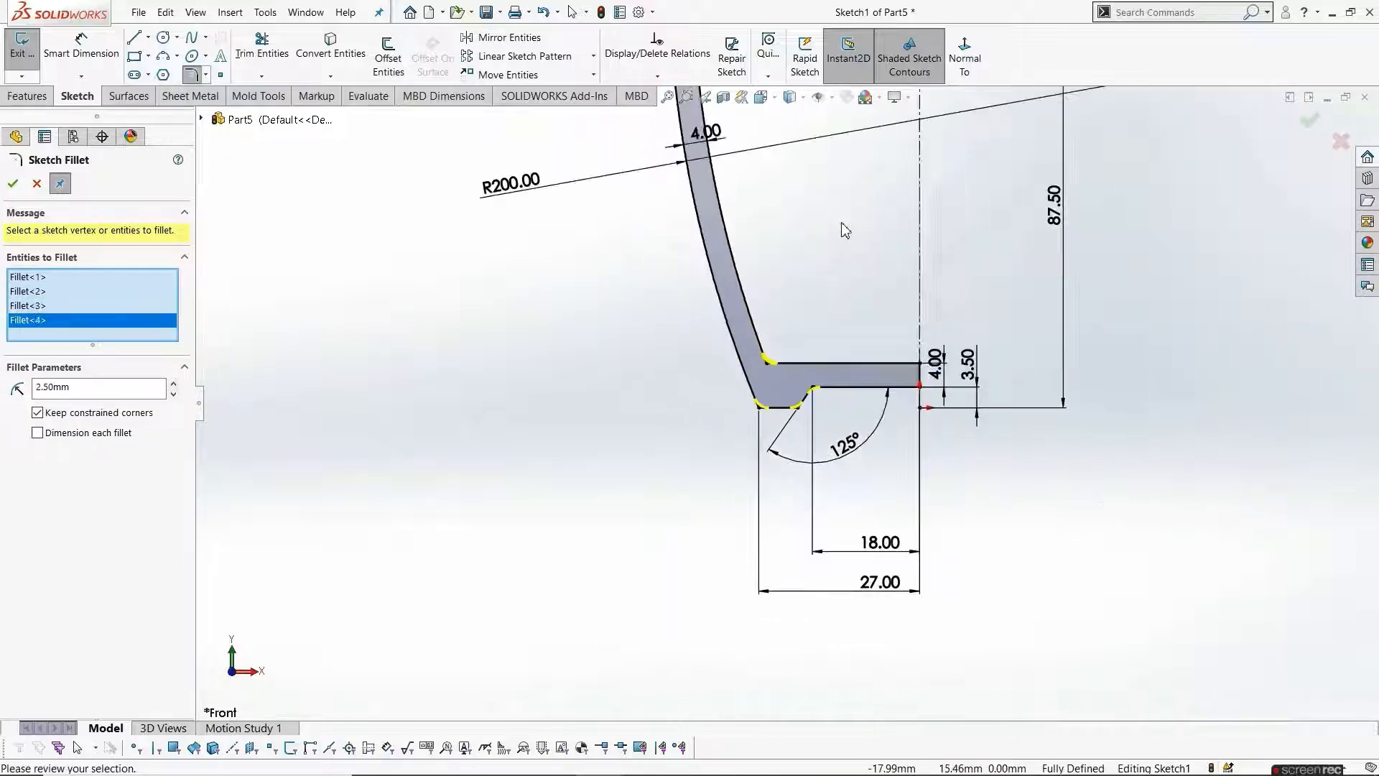
{"action": "scroll", "coordinate": [777, 214], "scroll_direction": "down", "scroll_amount": 2}
{"action": "left_click", "coordinate": [14, 185]}
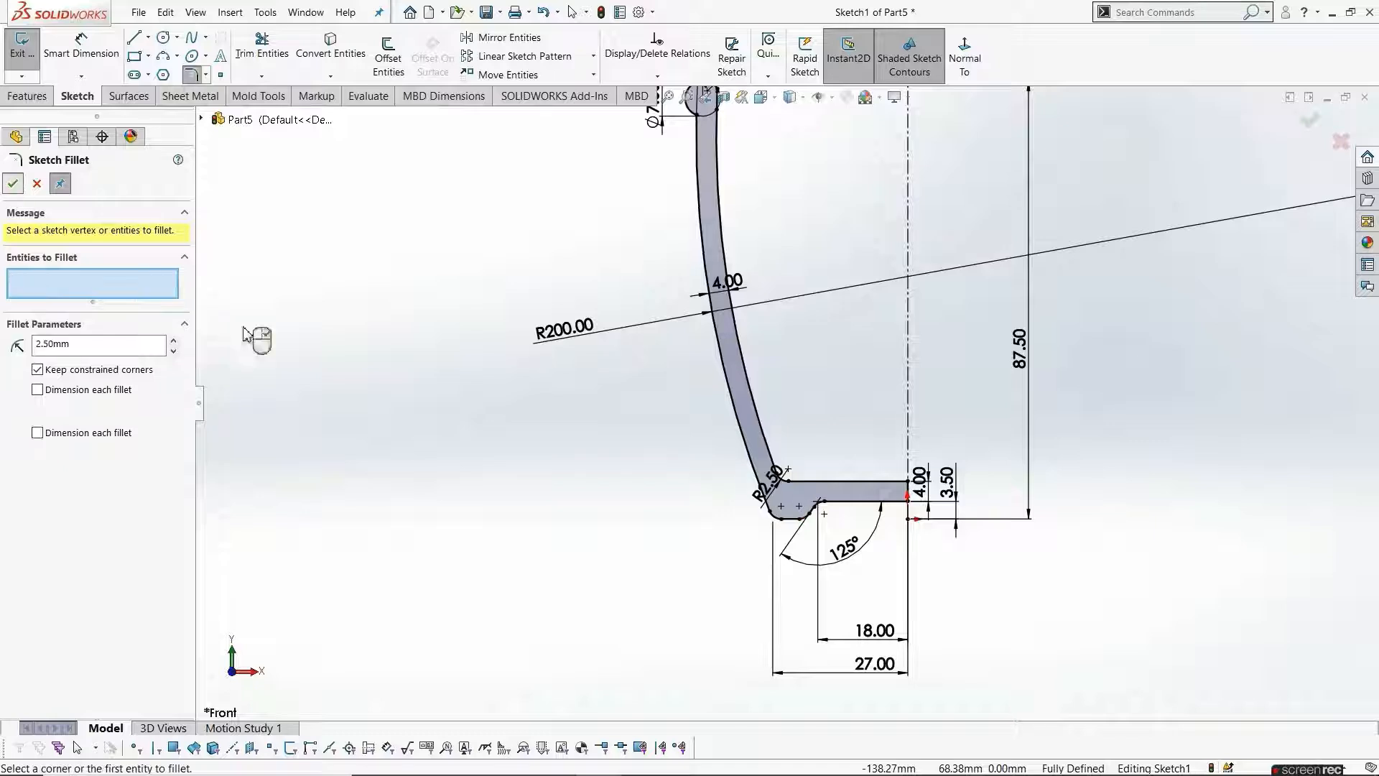
{"action": "key", "text": "Escape"}
Exit the sketch and revolve the profile 360 degrees around the vertical centerline into a solid cup
{"action": "key", "text": "f"}
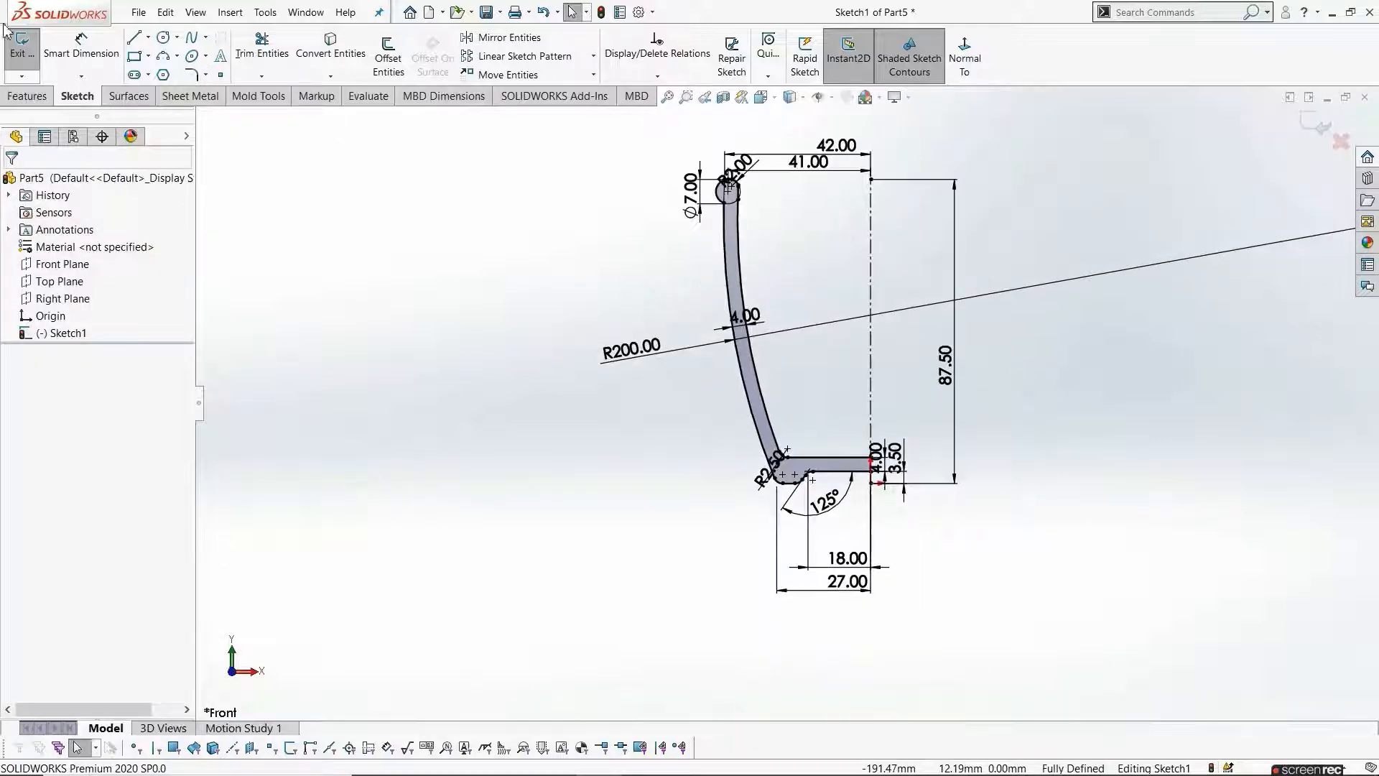
{"action": "left_click", "coordinate": [20, 41]}
{"action": "left_click", "coordinate": [94, 74]}
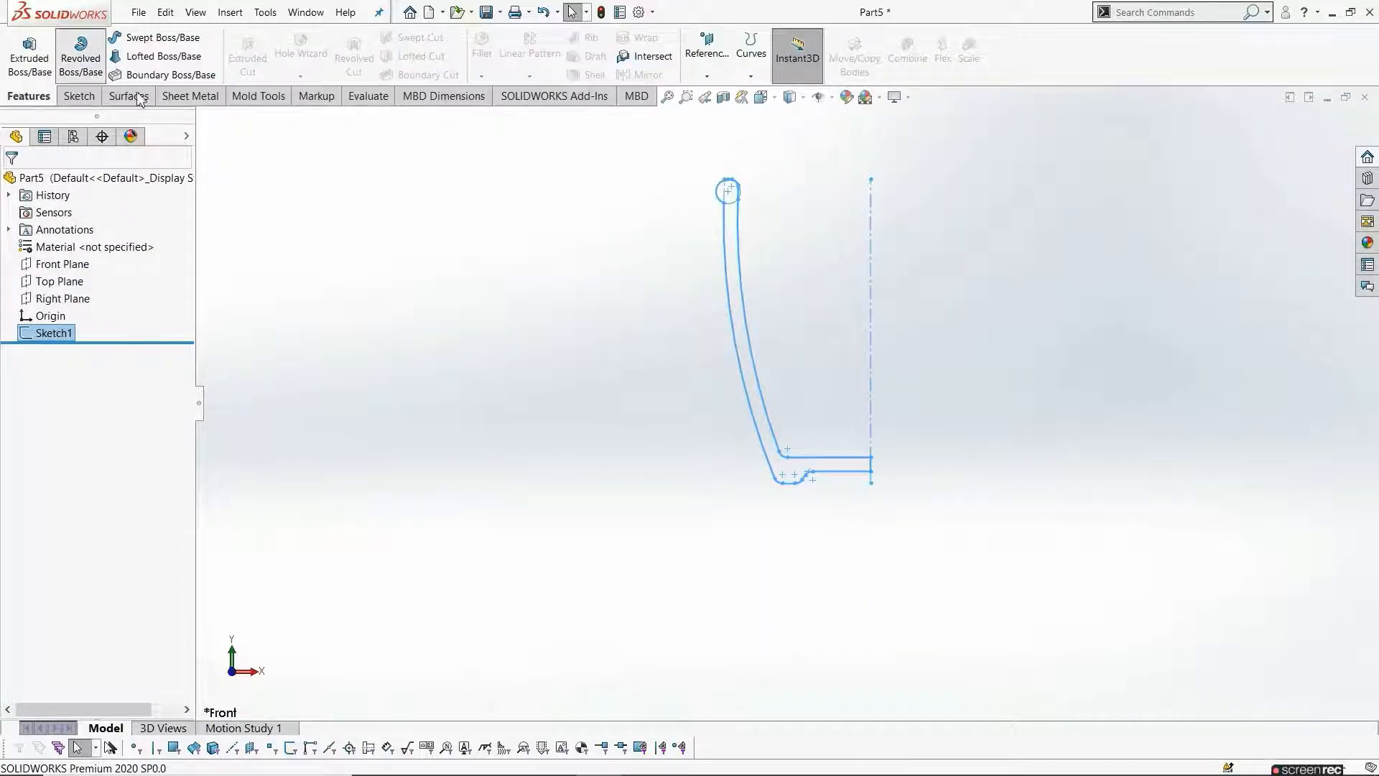
{"action": "scroll", "coordinate": [813, 476], "scroll_direction": "up", "scroll_amount": 5}
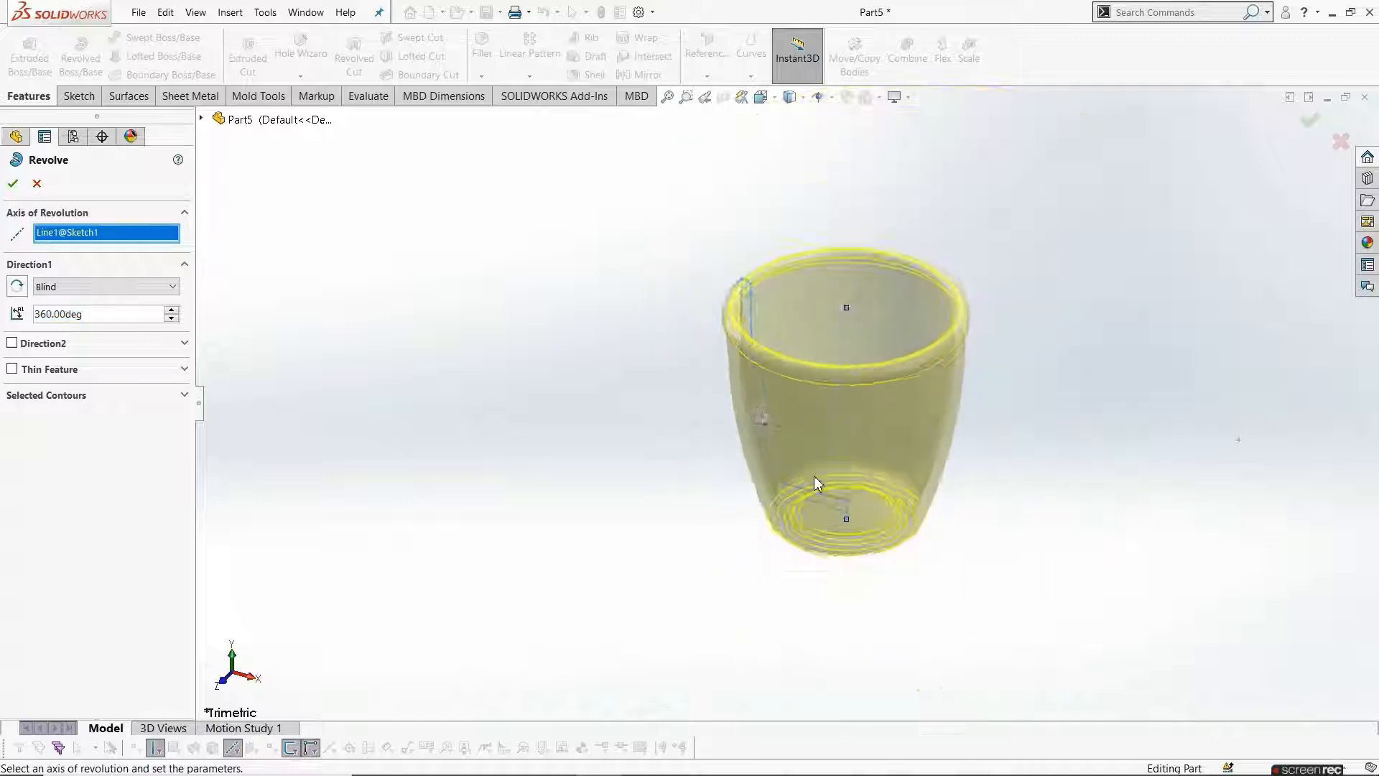
{"action": "left_click", "coordinate": [13, 183]}
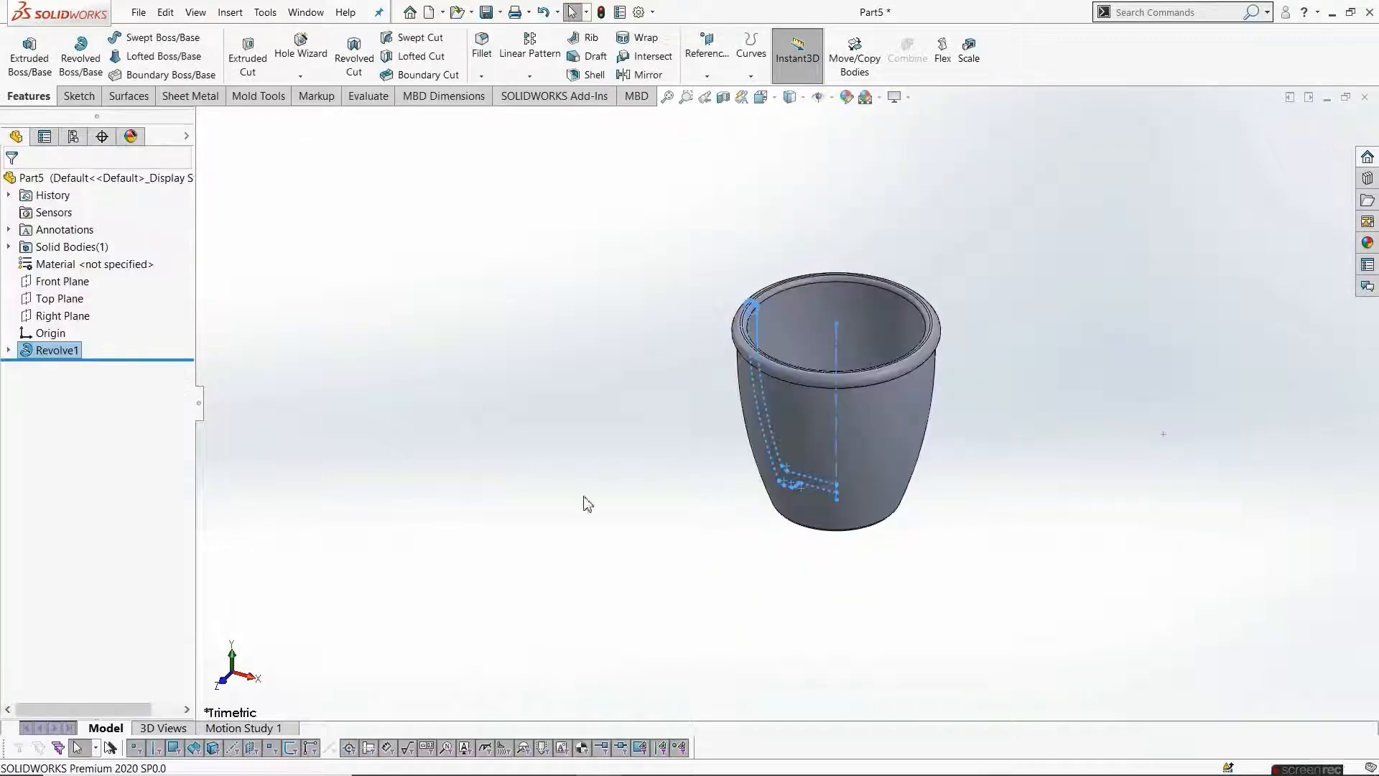
{"action": "middle_click_drag", "start_coordinate": [866, 532], "coordinate": [638, 420]}
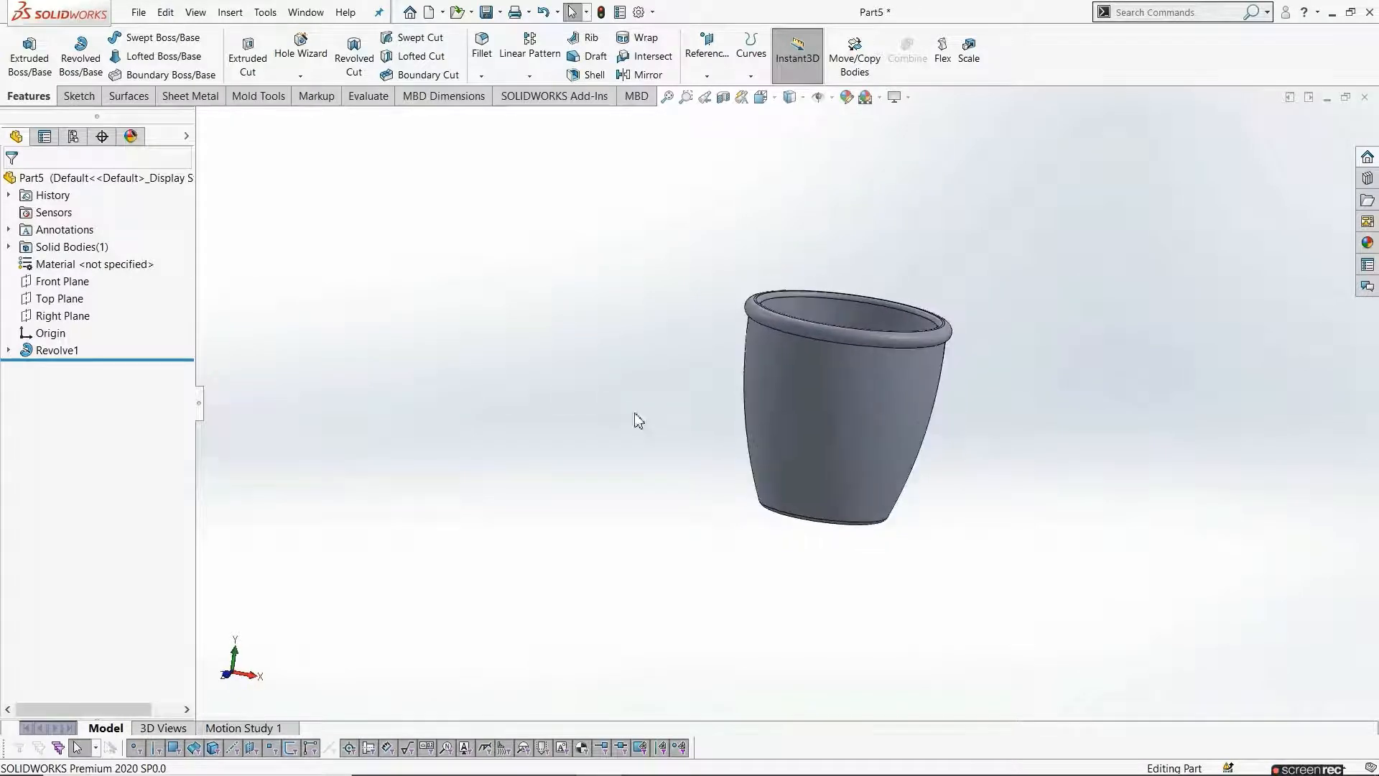
Start a sketch on the Front Plane and draw a horizontal line about 9.6 mm long outward from the cup's right wall
{"action": "left_click", "coordinate": [62, 281]}
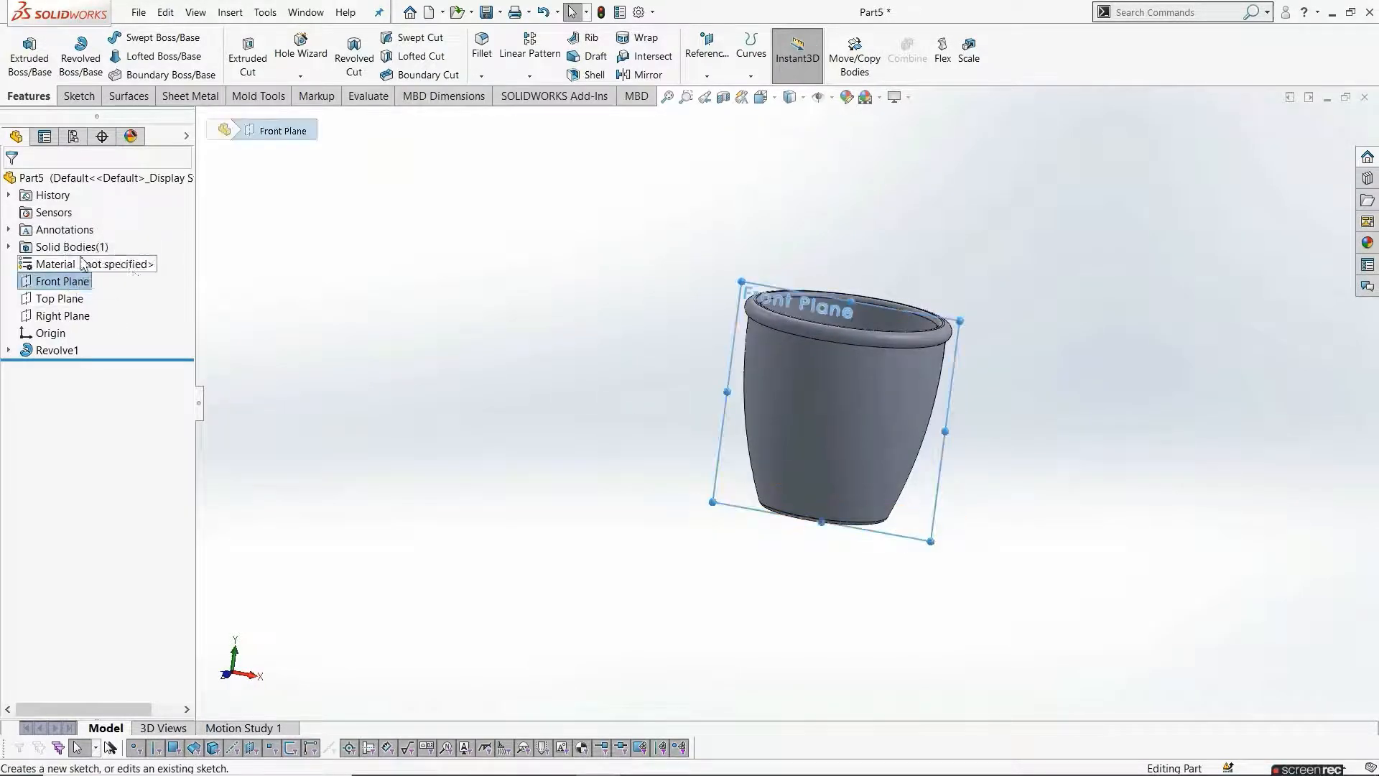
{"action": "left_click", "coordinate": [84, 260]}
{"action": "left_click", "coordinate": [964, 56]}
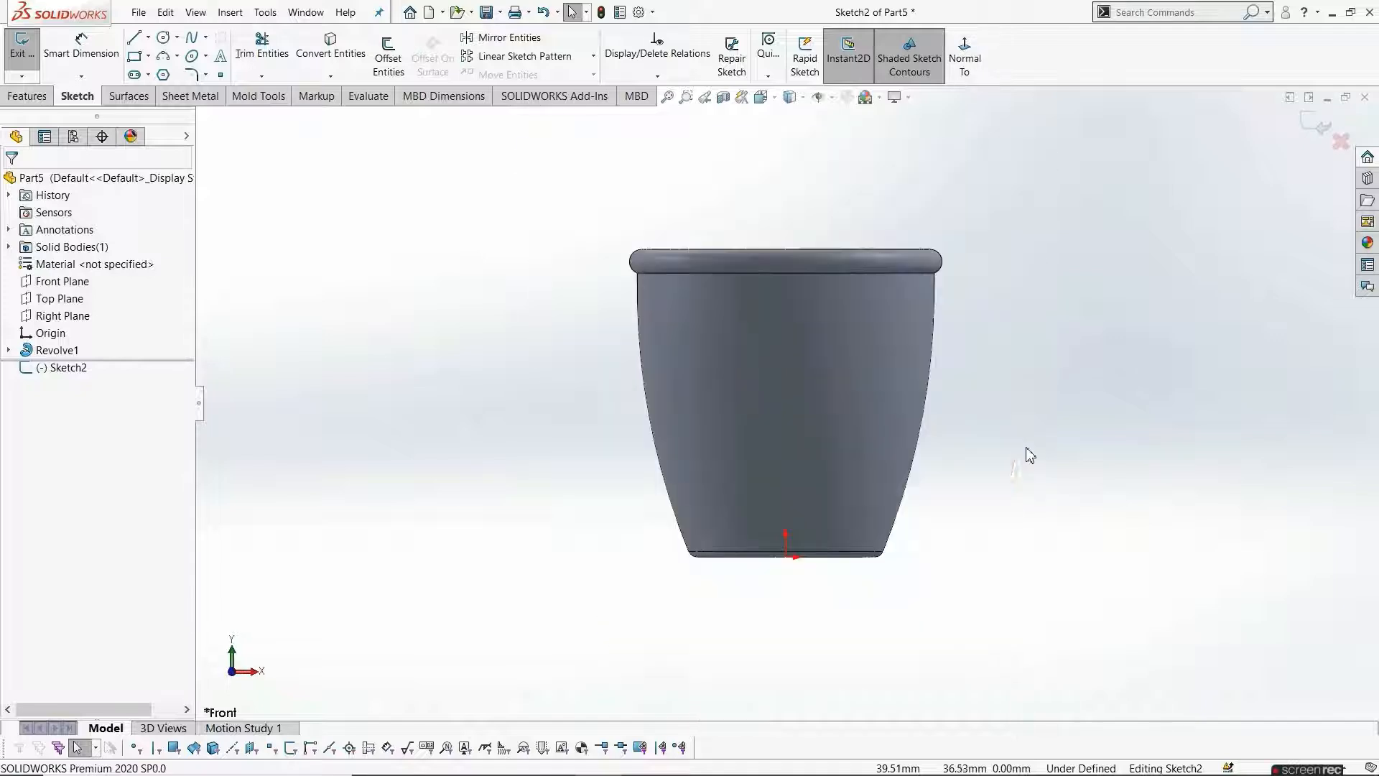
{"action": "left_click", "coordinate": [133, 37]}
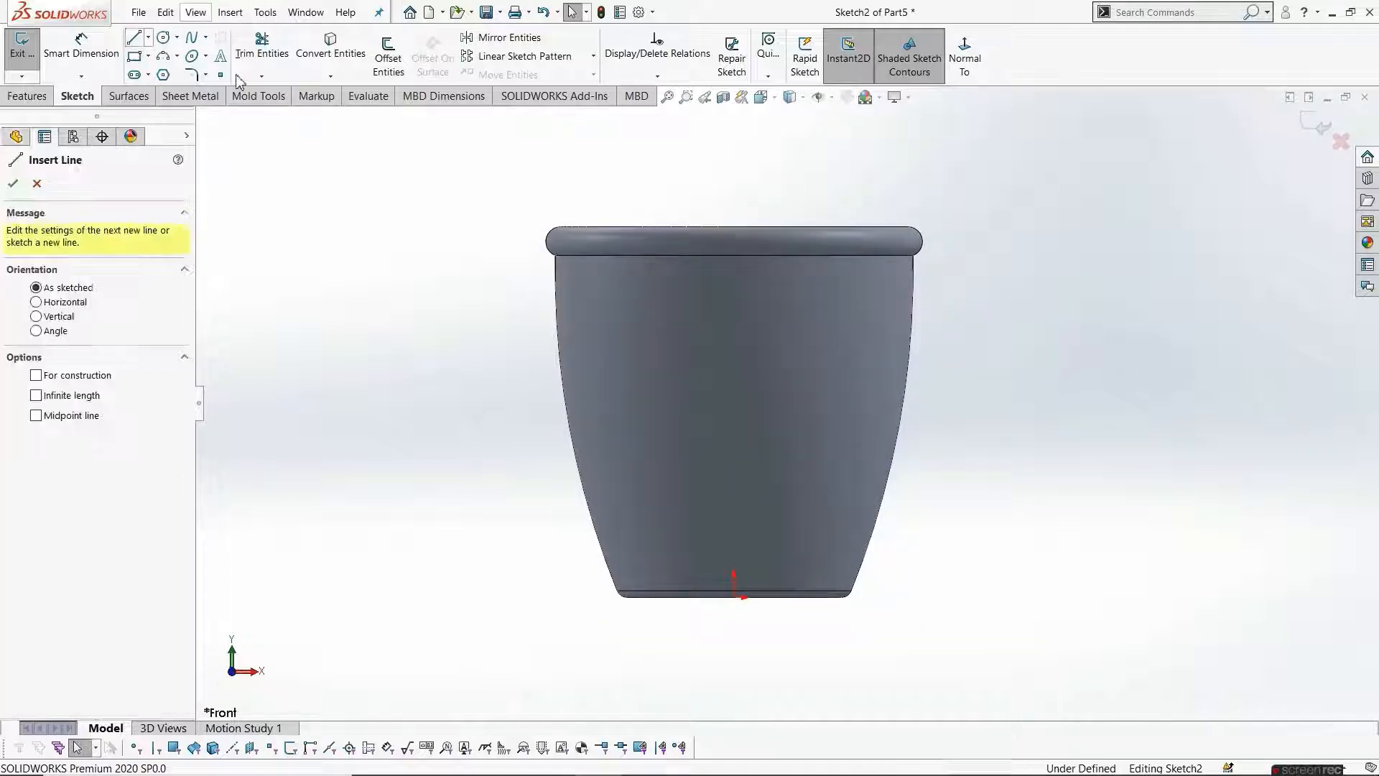
{"action": "left_click", "coordinate": [910, 353]}
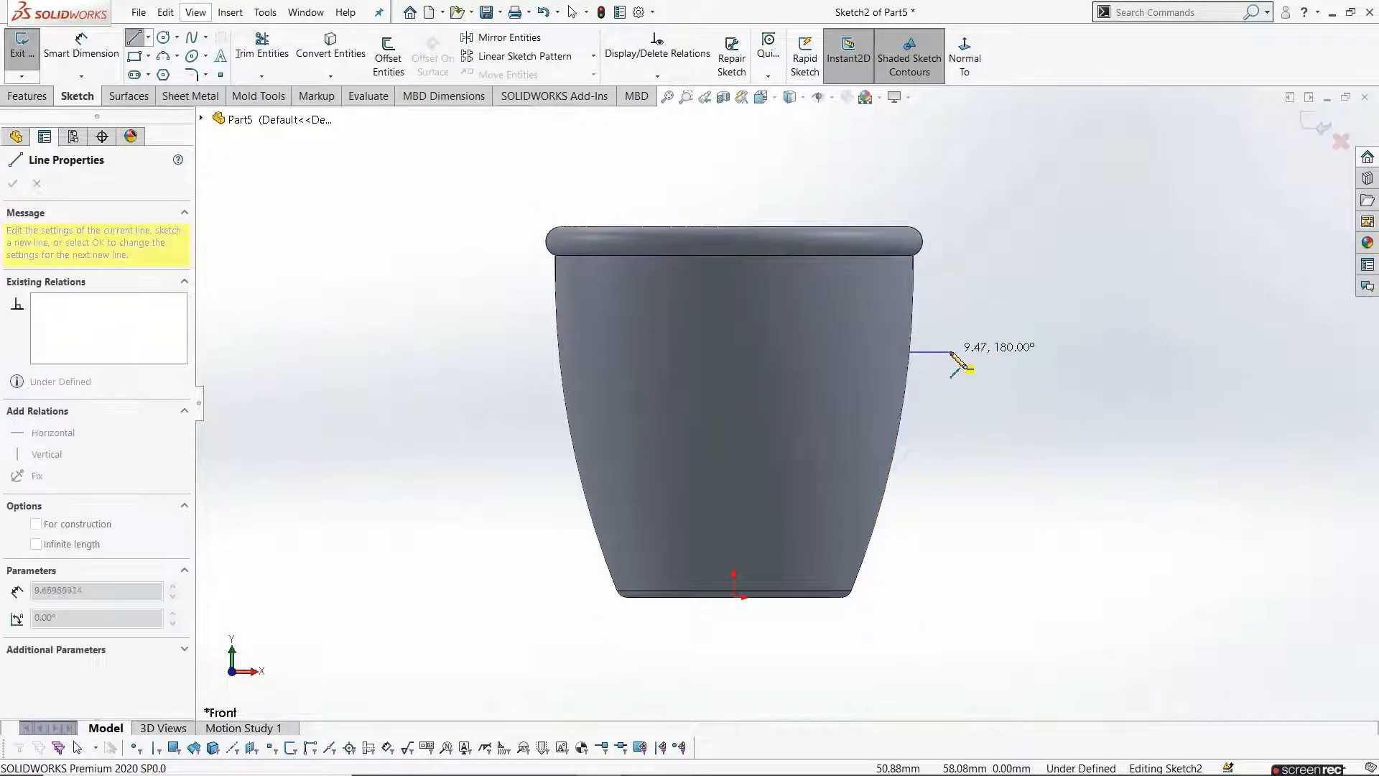
{"action": "left_click", "coordinate": [950, 352]}
{"action": "key", "text": "Escape"}
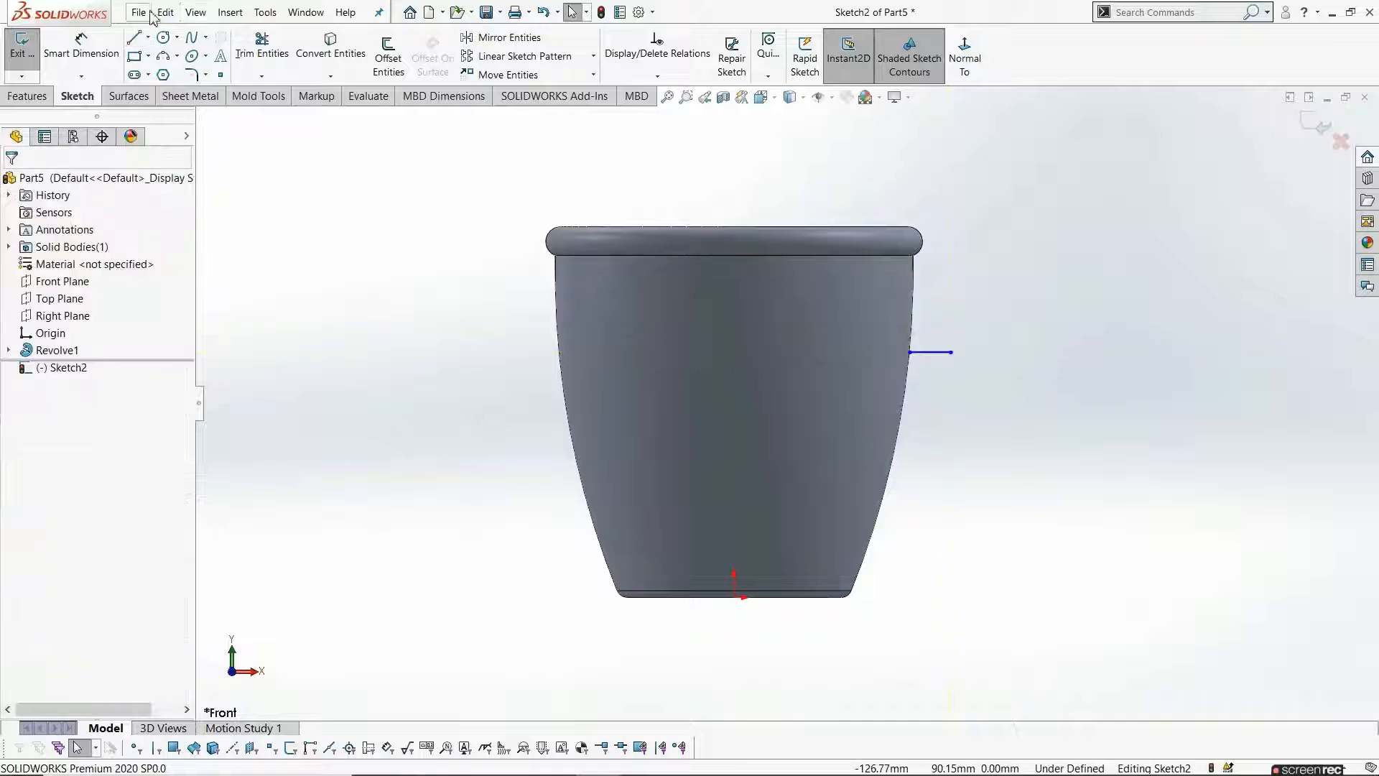
Draw a three-point arc of about 35 mm radius from the line's outer end to the cup's lower right wall, bulging outward
{"action": "left_click", "coordinate": [163, 57]}
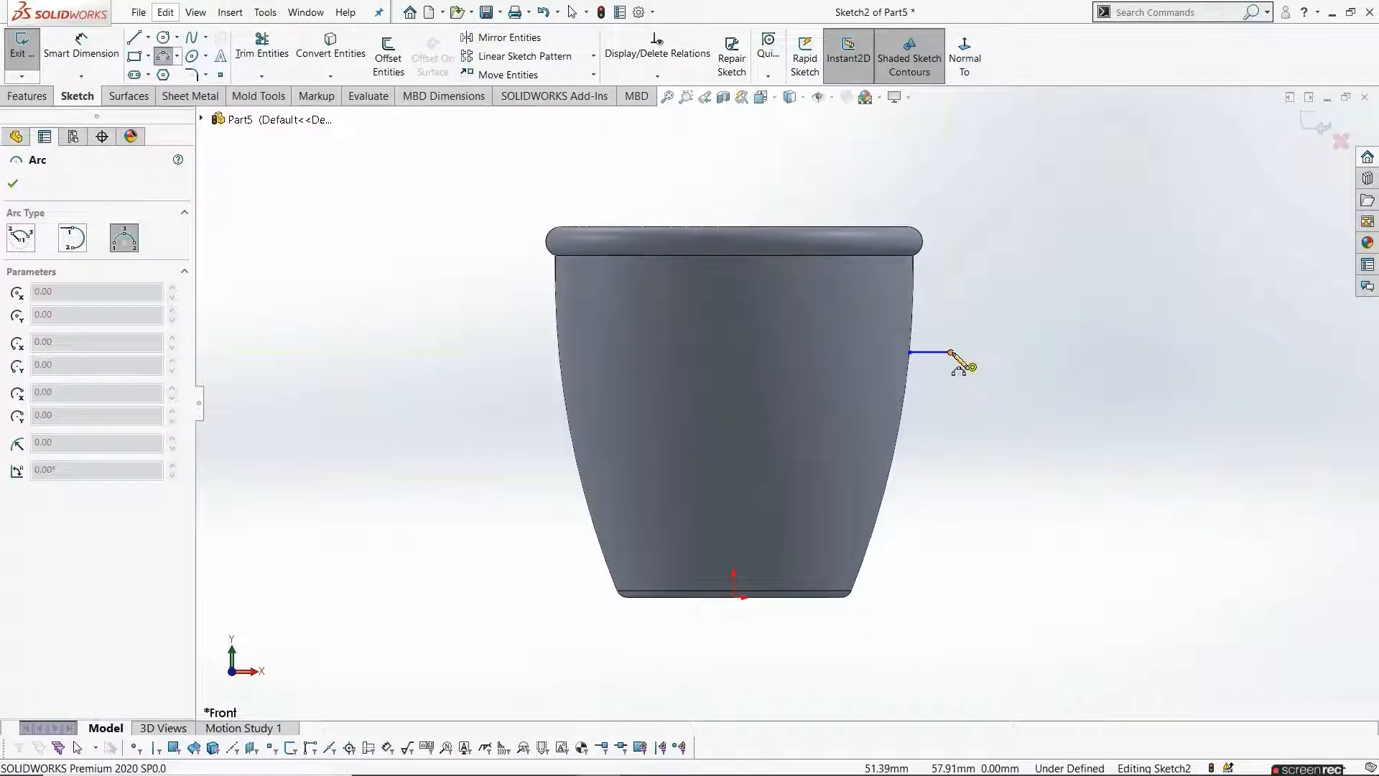
{"action": "left_click", "coordinate": [877, 512]}
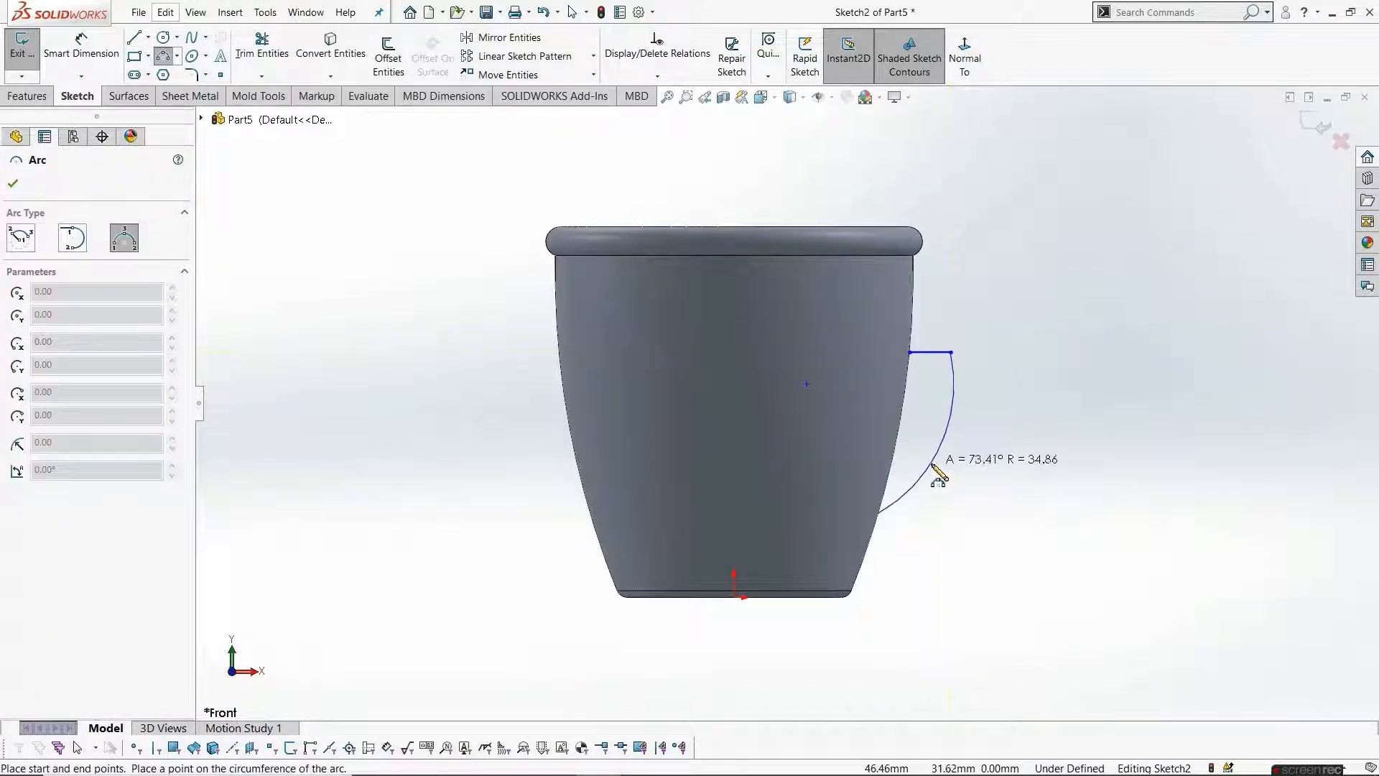
{"action": "left_click", "coordinate": [938, 475]}
{"action": "key", "text": "Escape"}
{"action": "key", "text": "f"}
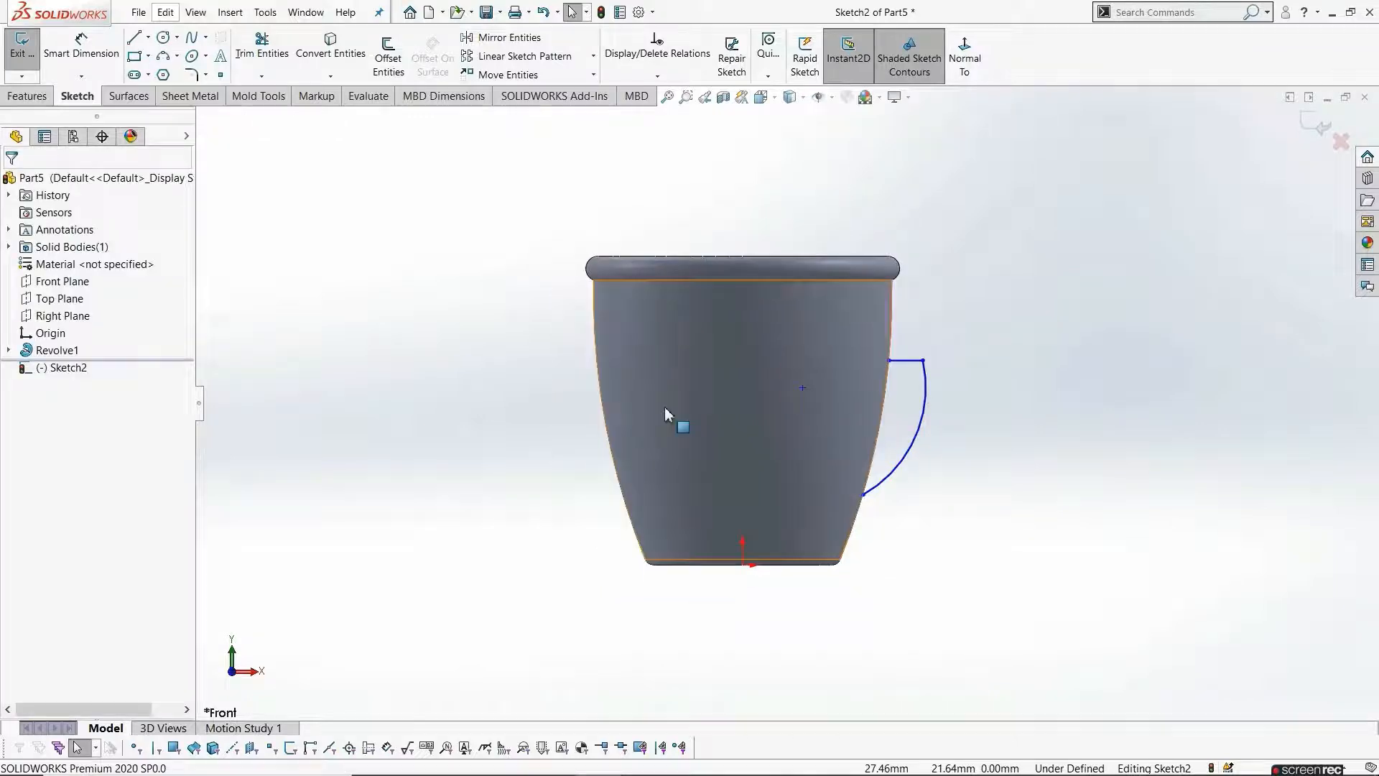
Set the vertical distance from the origin to the arc's lower end to 22 mm
{"action": "left_click", "coordinate": [113, 46]}
{"action": "scroll", "coordinate": [734, 614], "scroll_direction": "down", "scroll_amount": 1}
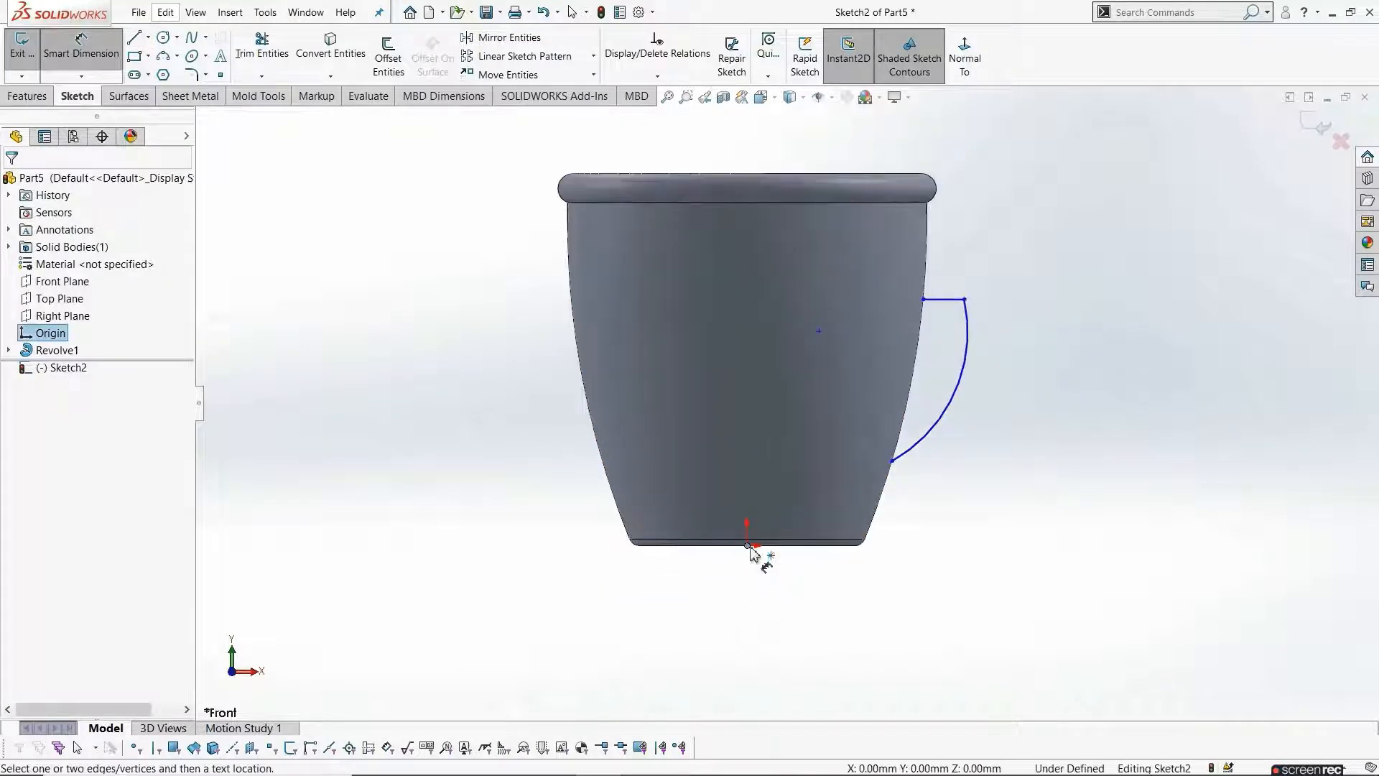
{"action": "left_click", "coordinate": [892, 461]}
{"action": "left_click", "coordinate": [983, 496]}
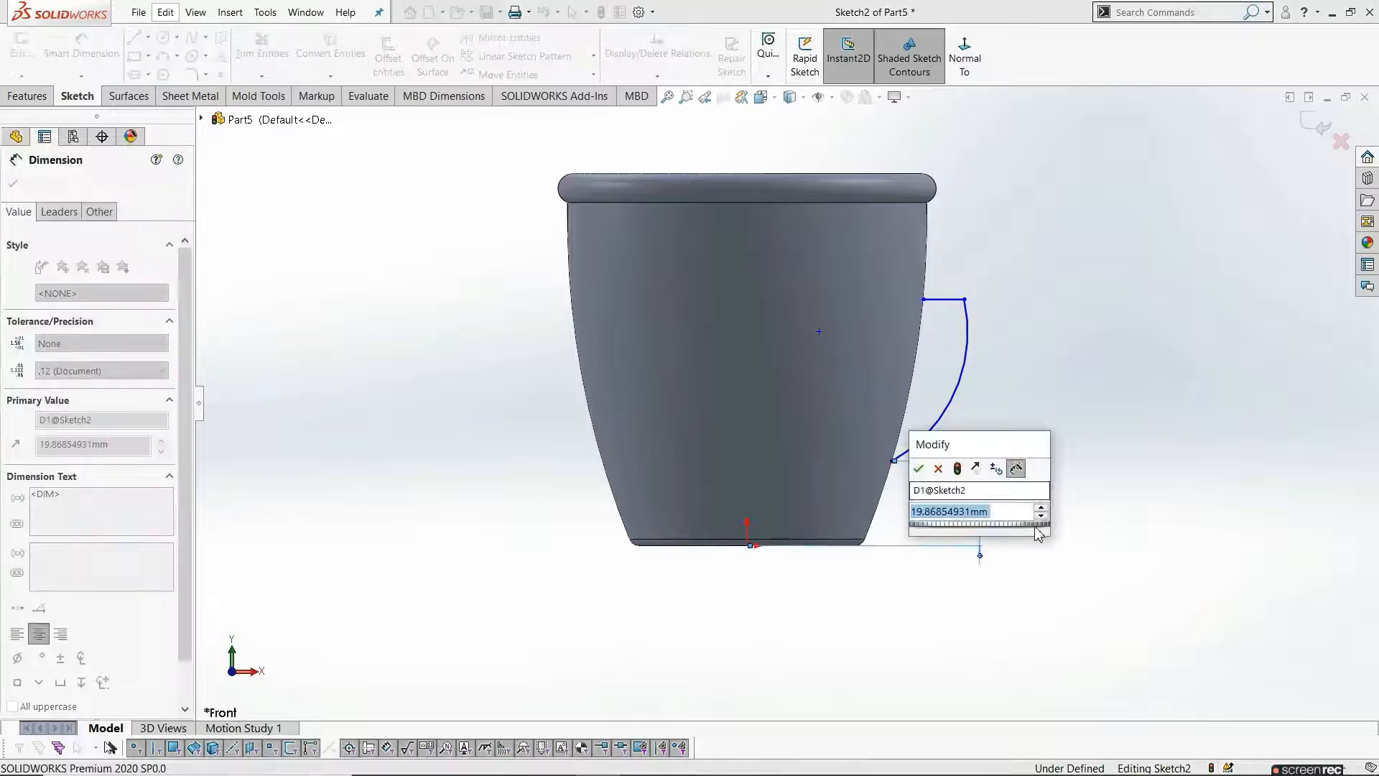
{"action": "type", "text": "22"}
{"action": "key", "text": "Return"}
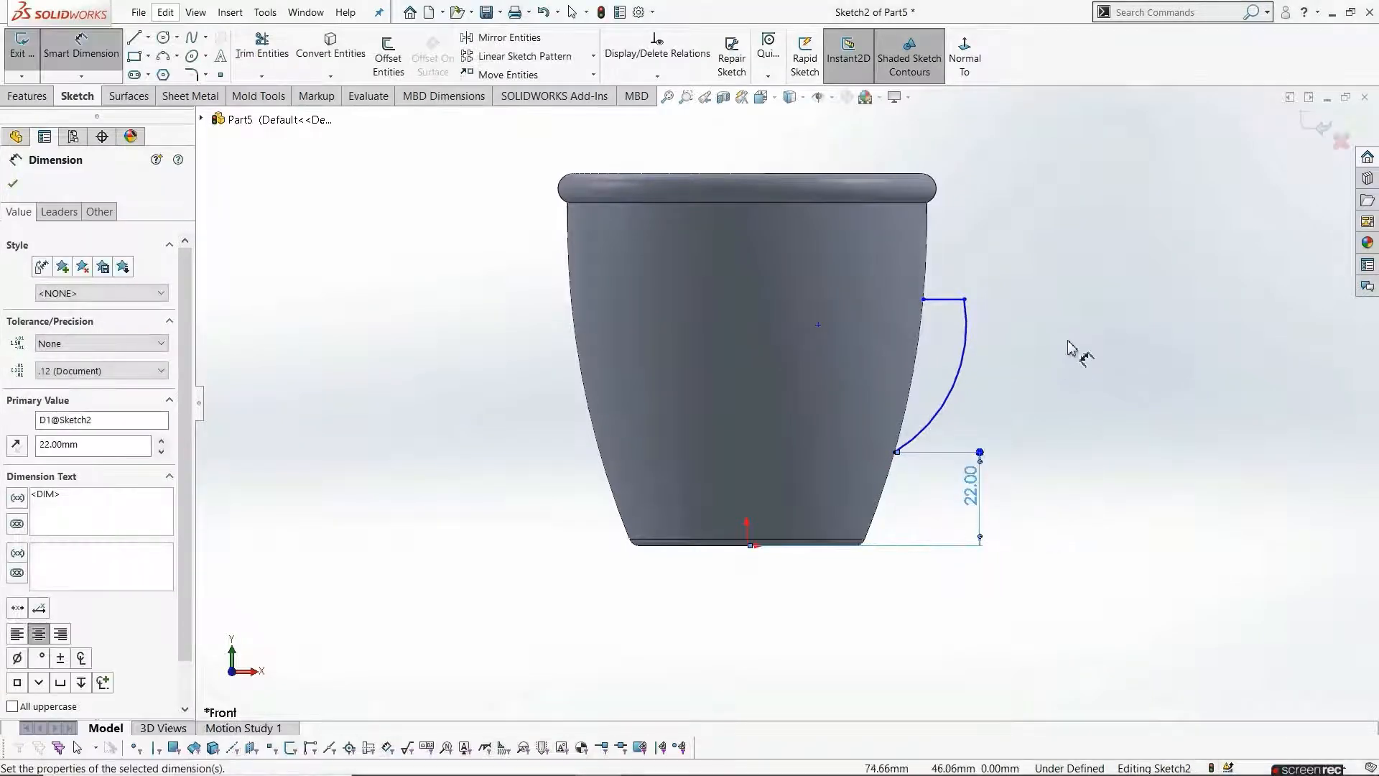
Set the vertical distance from the cup's top edge to the handle's horizontal line to 26.5 mm
{"action": "left_click", "coordinate": [945, 300]}
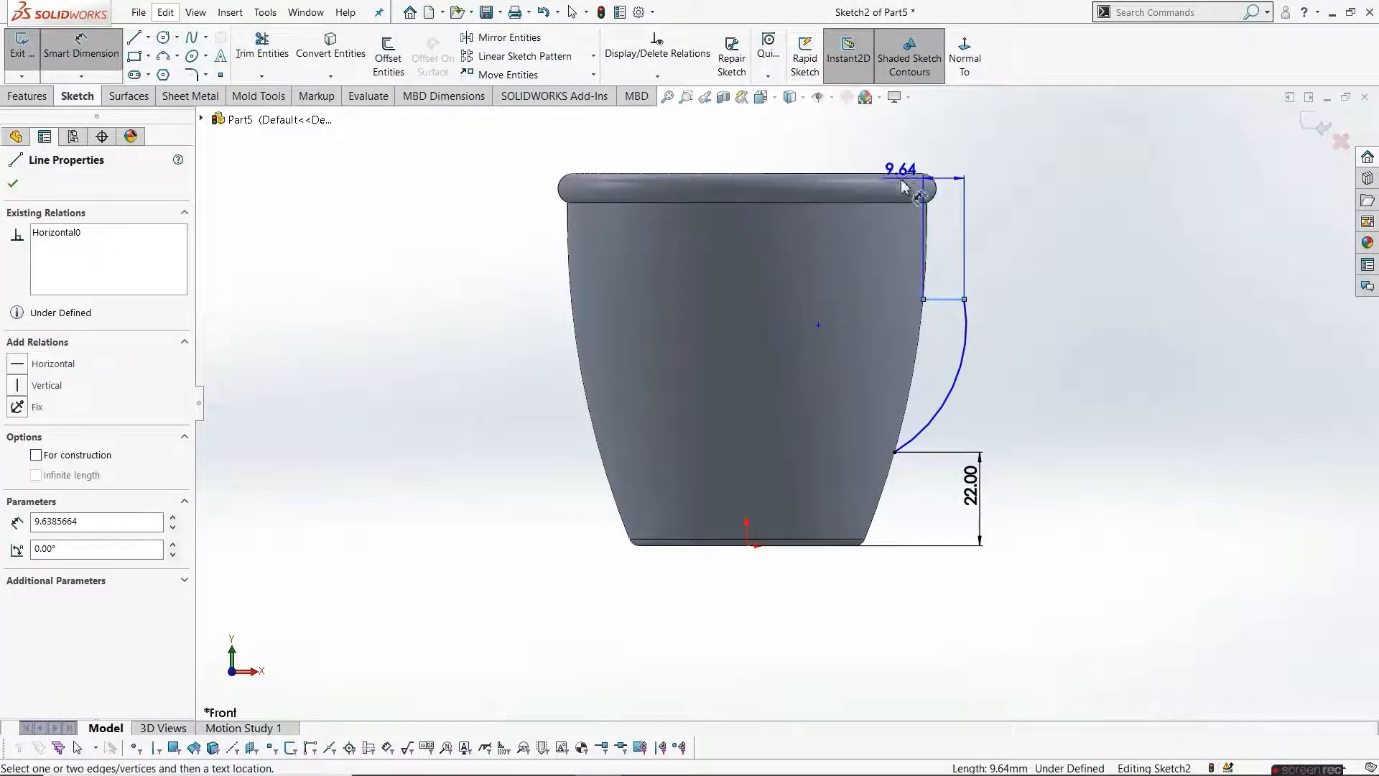
{"action": "left_click", "coordinate": [912, 174]}
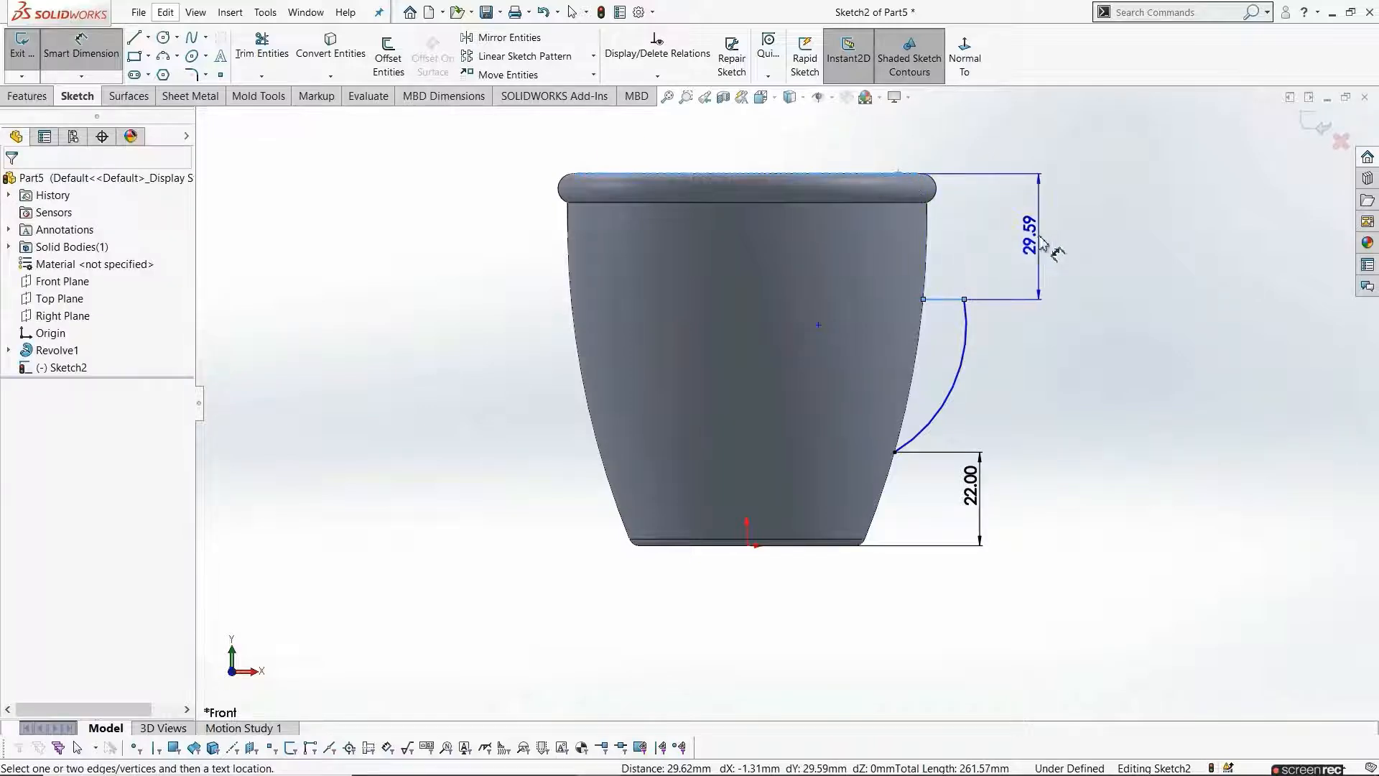
{"action": "left_click", "coordinate": [1045, 266]}
{"action": "type", "text": "26.5"}
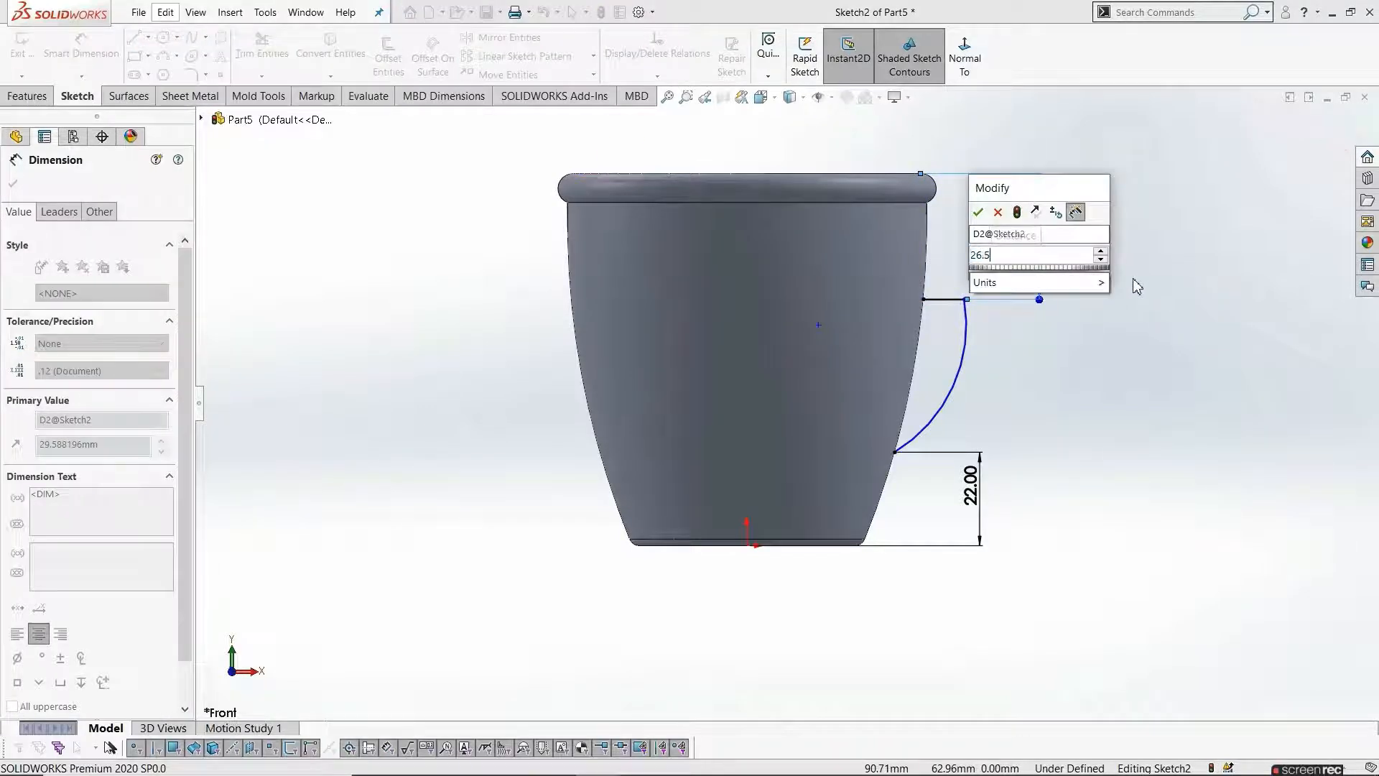
{"action": "key", "text": "Return"}
{"action": "left_click", "coordinate": [1094, 347]}
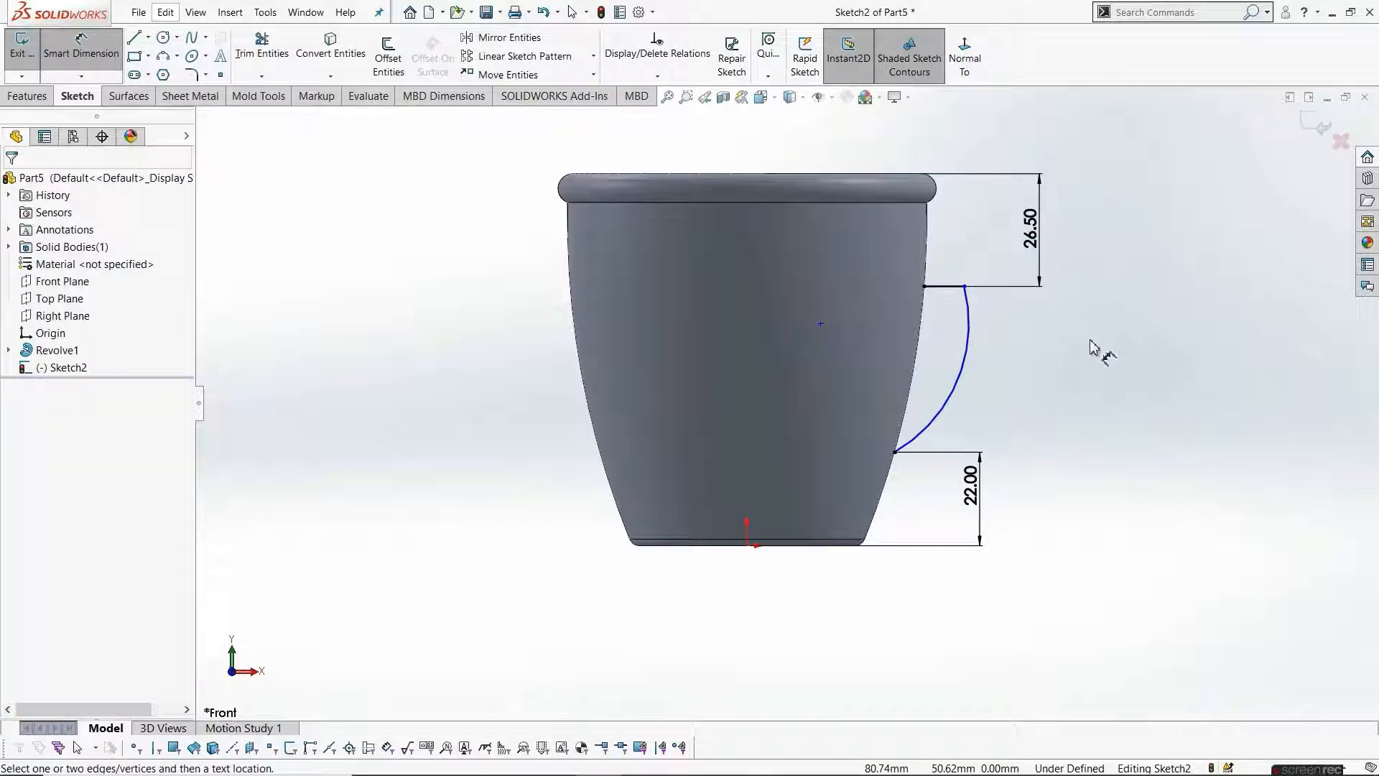
Set the length of the handle path's horizontal line to 11.5 mm
{"action": "left_click", "coordinate": [946, 286]}
{"action": "left_click", "coordinate": [952, 237]}
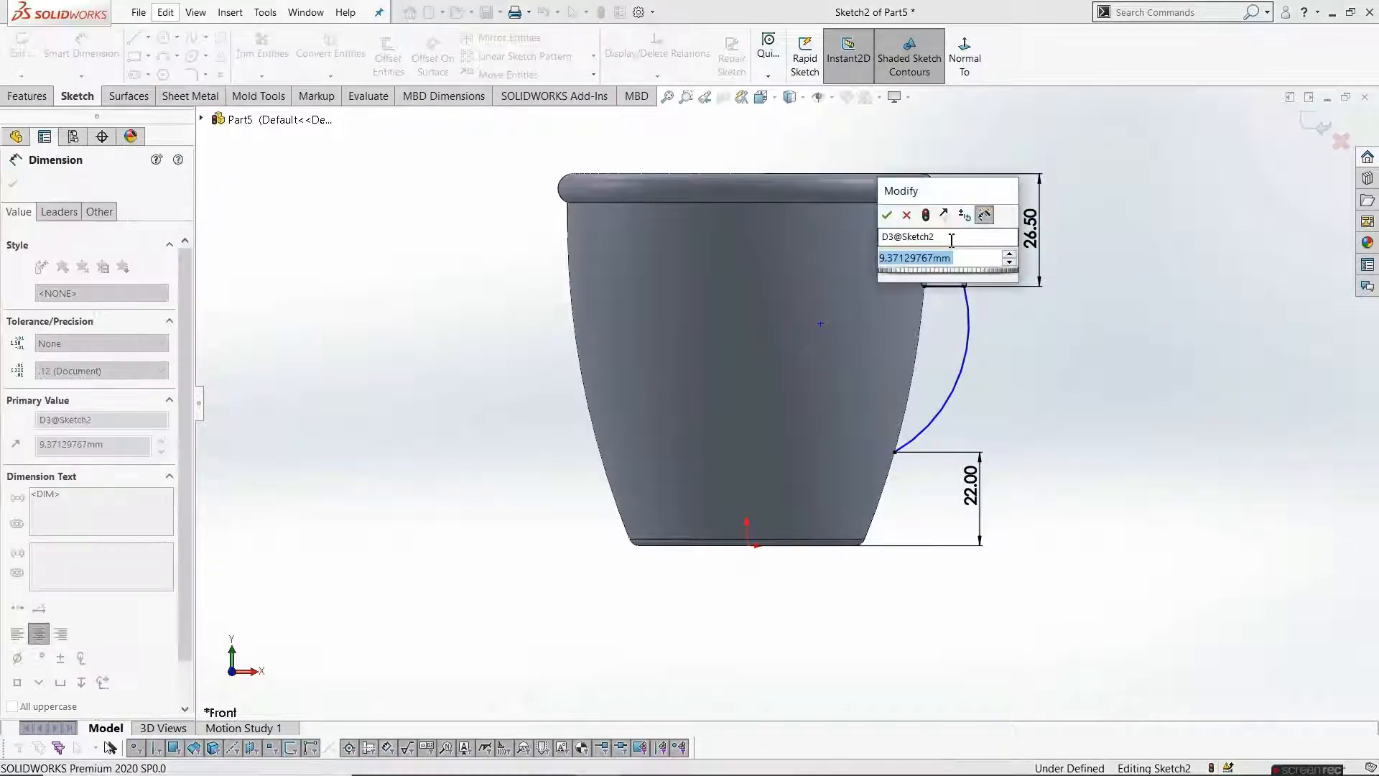
{"action": "type", "text": "11.5"}
{"action": "key", "text": "Return"}
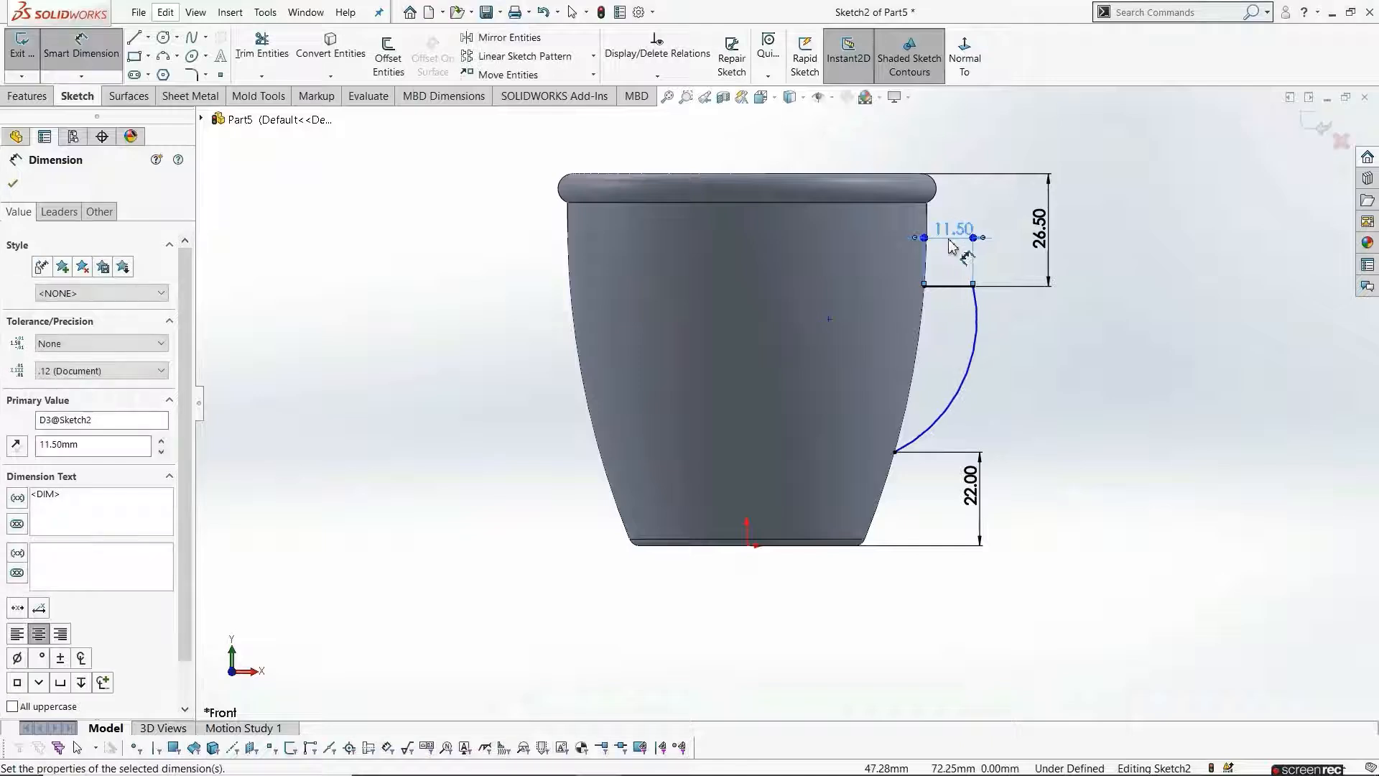
{"action": "left_click", "coordinate": [1020, 421]}
Set the radius of the handle path's arc to 25 mm
{"action": "left_click", "coordinate": [973, 373]}
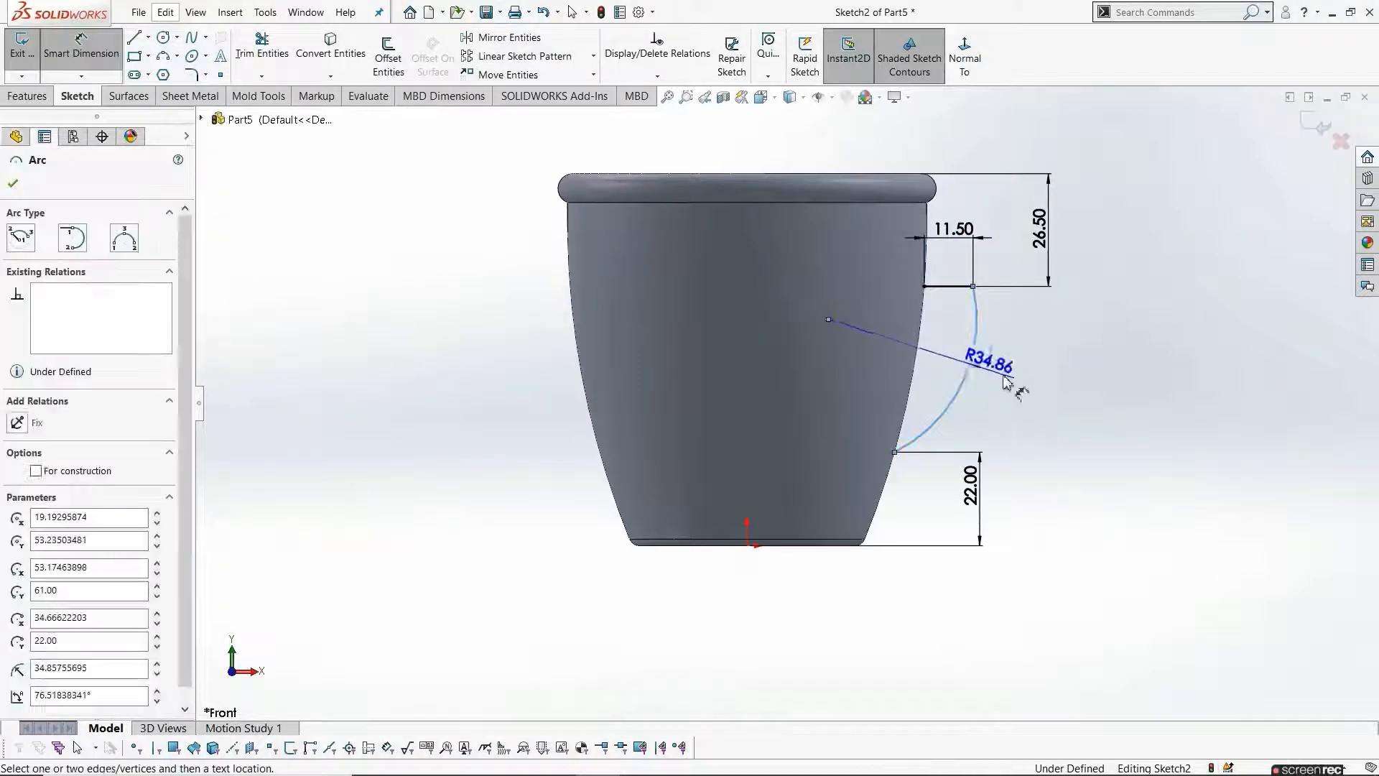
{"action": "left_click", "coordinate": [1075, 403]}
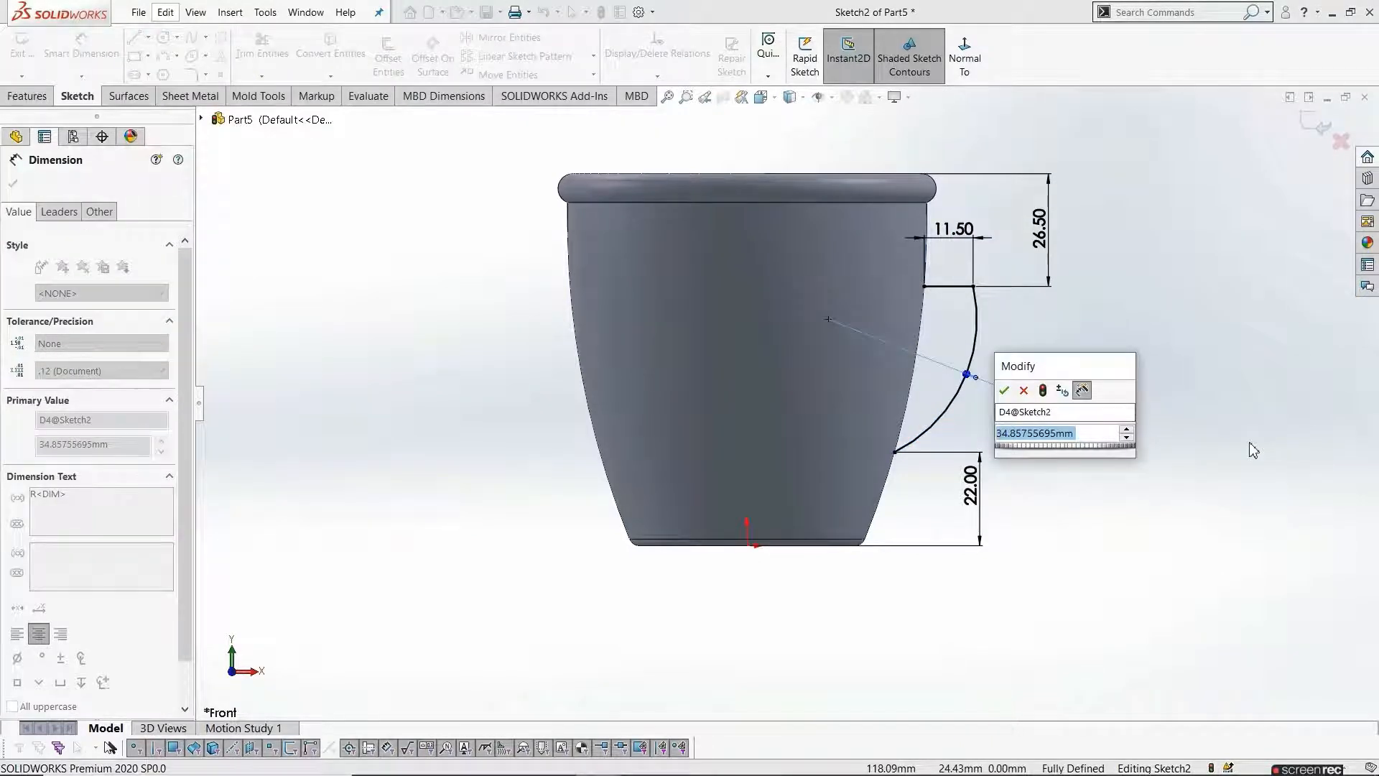
{"action": "type", "text": "25"}
{"action": "key", "text": "Return"}
{"action": "left_click", "coordinate": [1097, 303]}
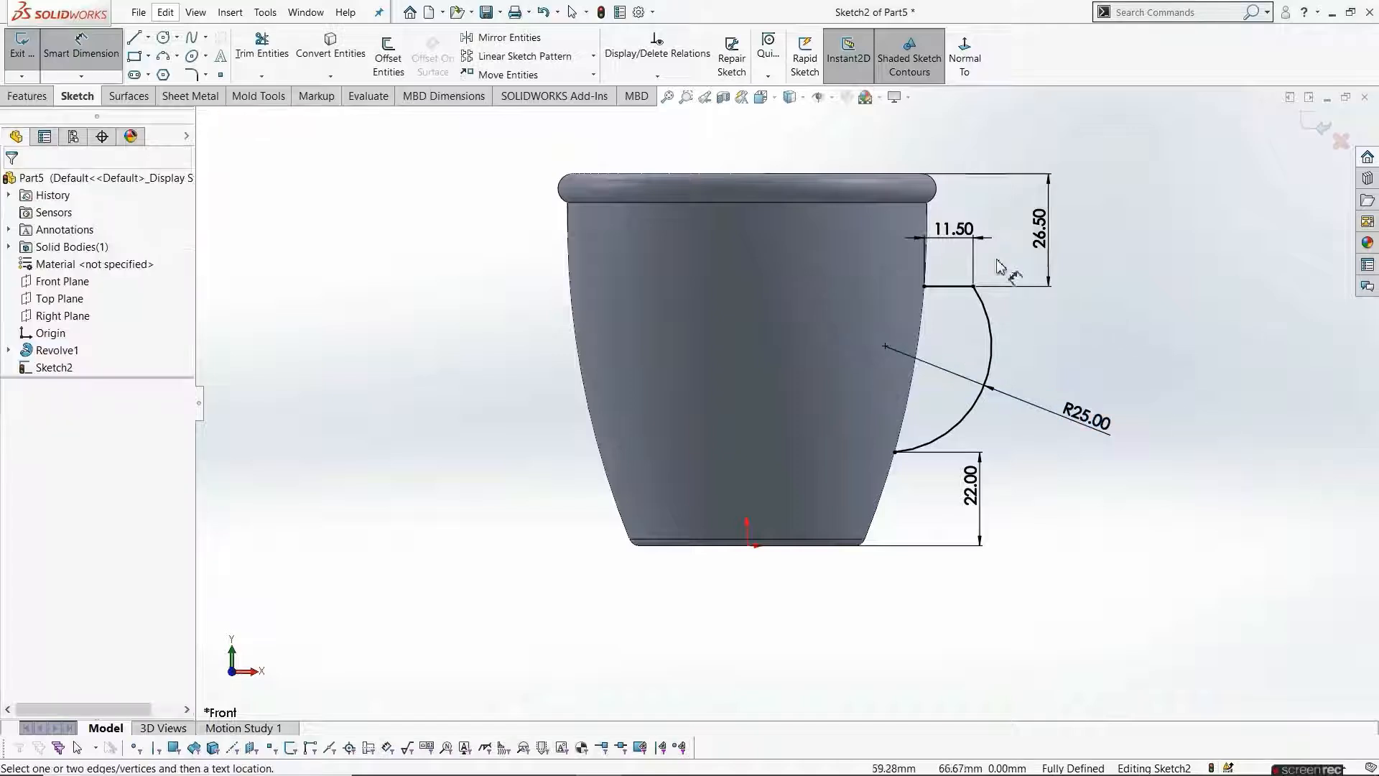
{"action": "scroll", "coordinate": [995, 261], "scroll_direction": "down", "scroll_amount": 2}
{"action": "key", "text": "Escape"}
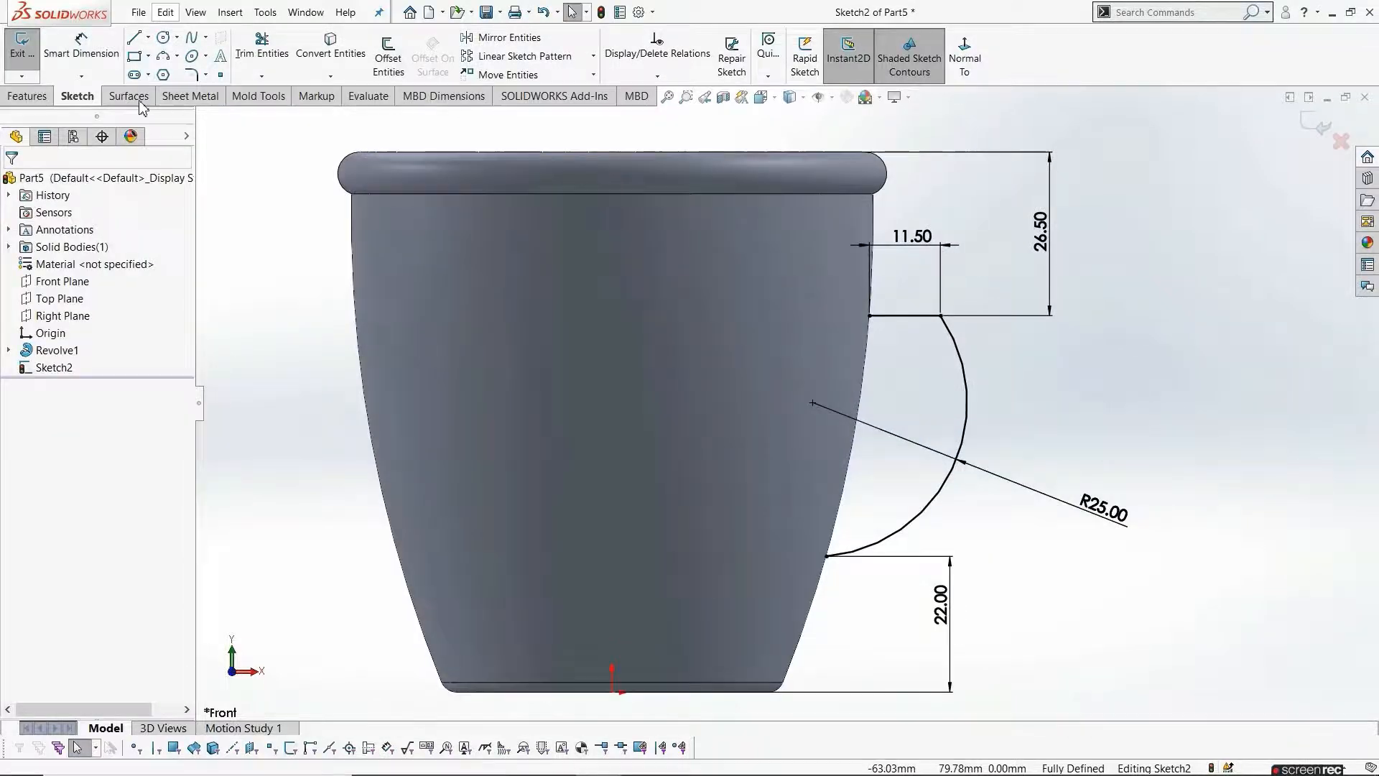
Apply a 9.5 mm sketch fillet between the handle's horizontal line and arc, and finish the sketch
{"action": "left_click", "coordinate": [194, 76]}
{"action": "left_click", "coordinate": [925, 315]}
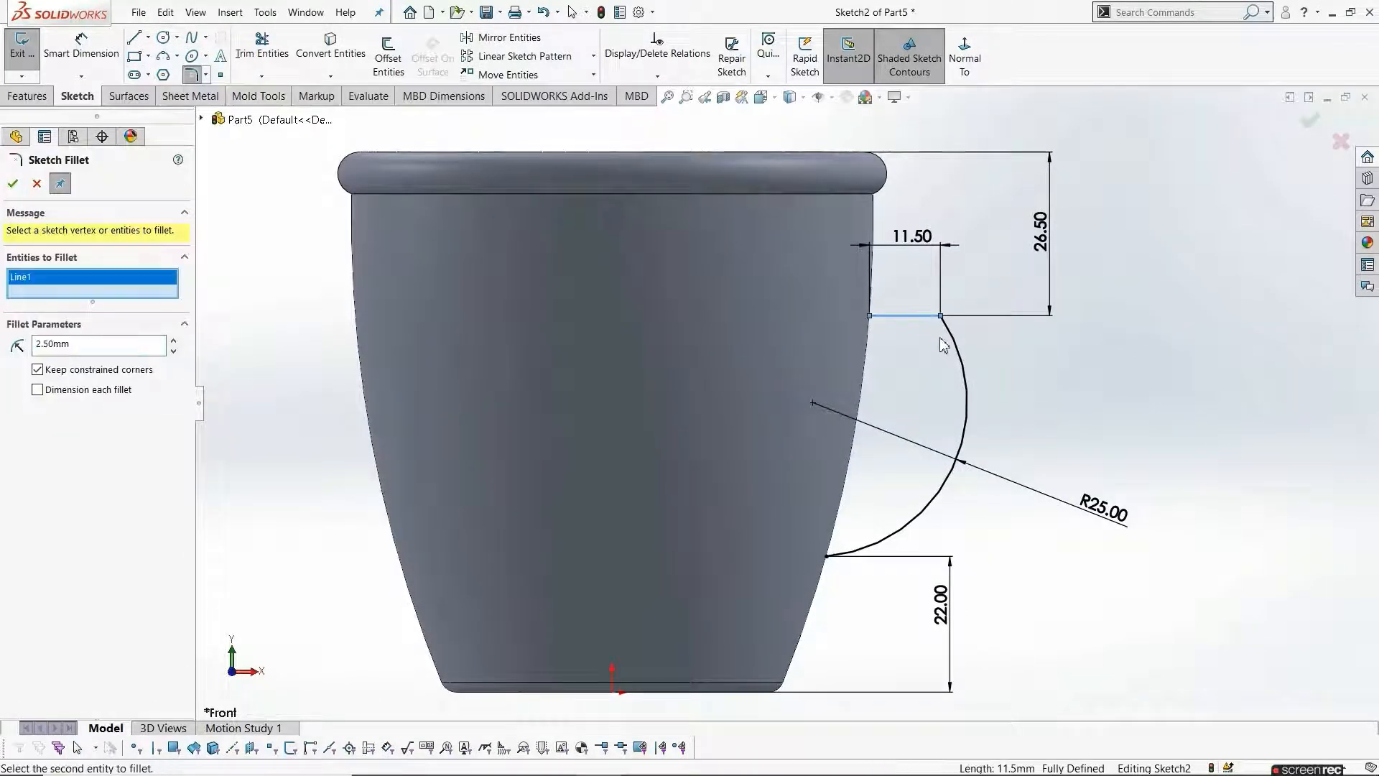
{"action": "left_click", "coordinate": [957, 354]}
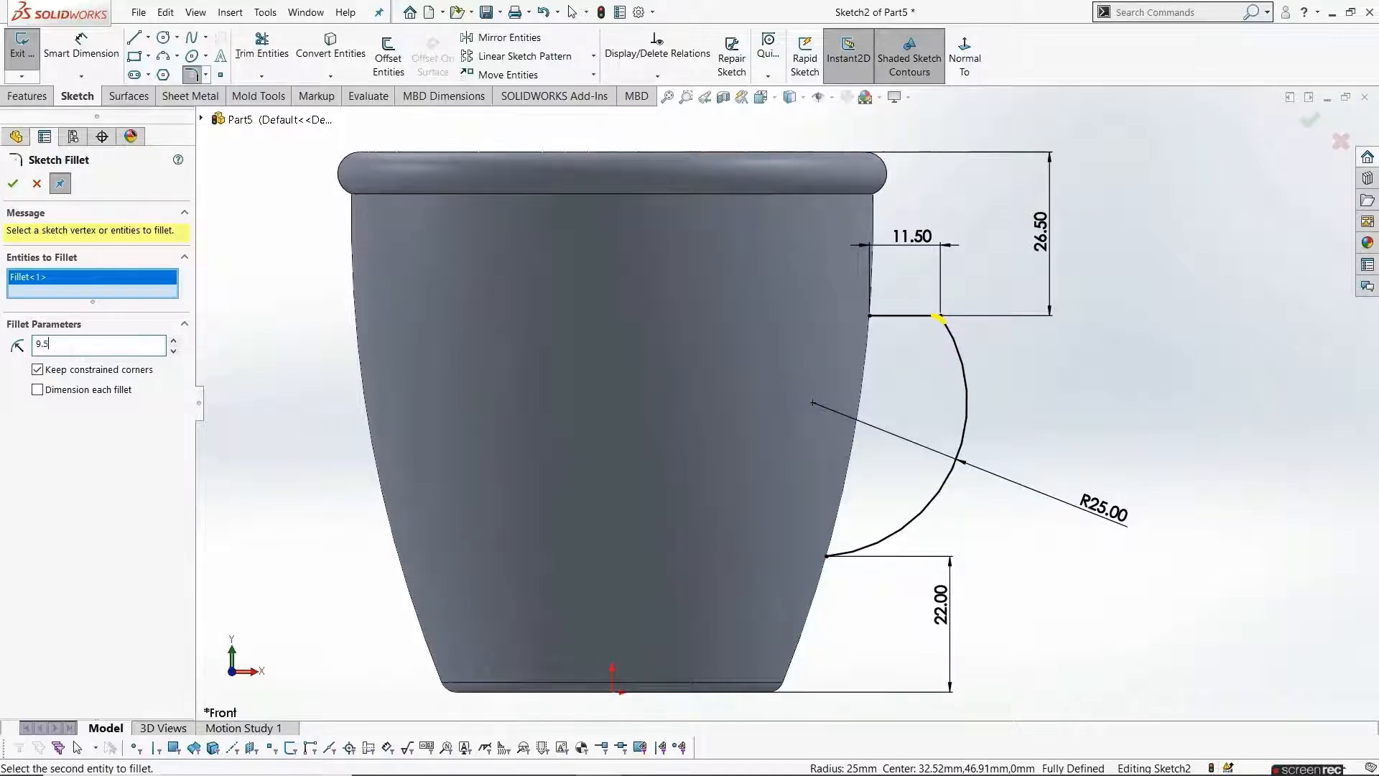
{"action": "left_click", "coordinate": [13, 184]}
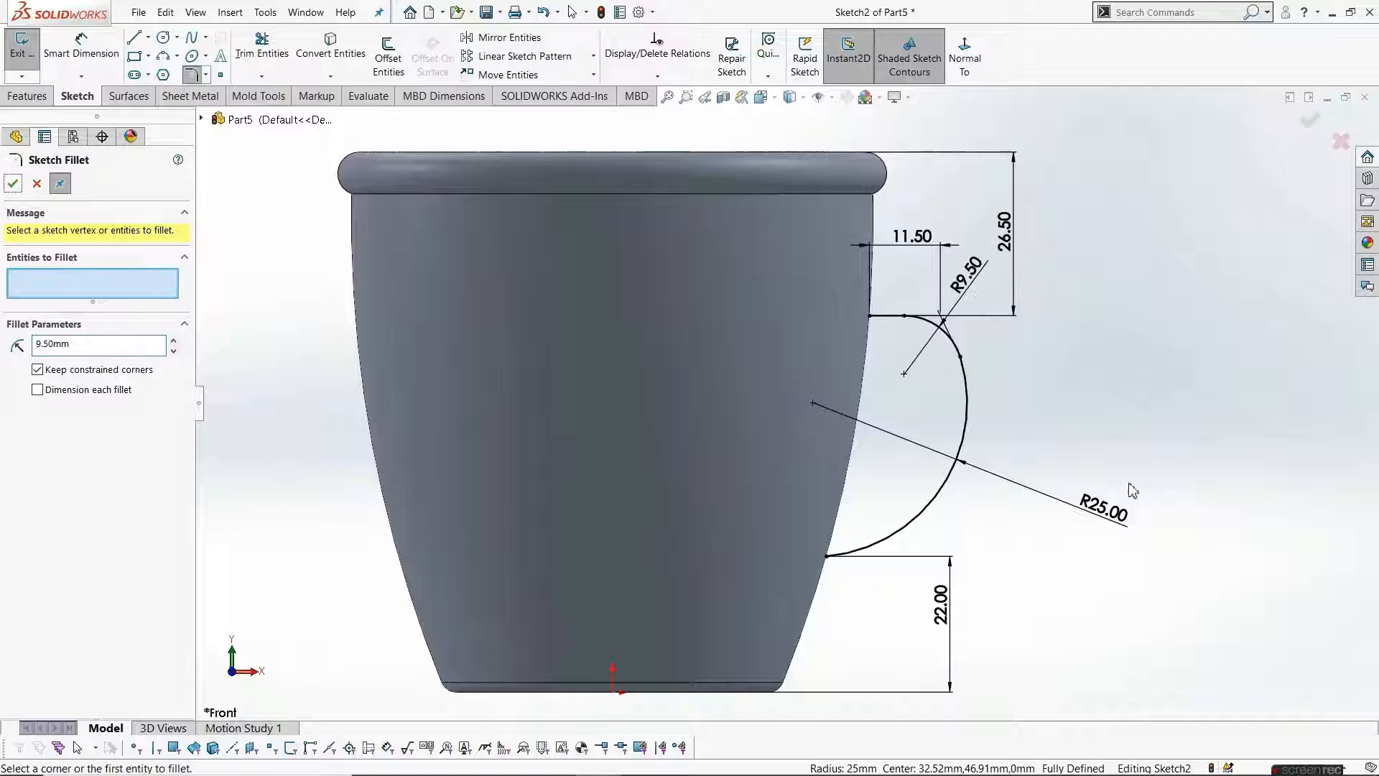
{"action": "key", "text": "f"}
{"action": "key", "text": "Escape"}
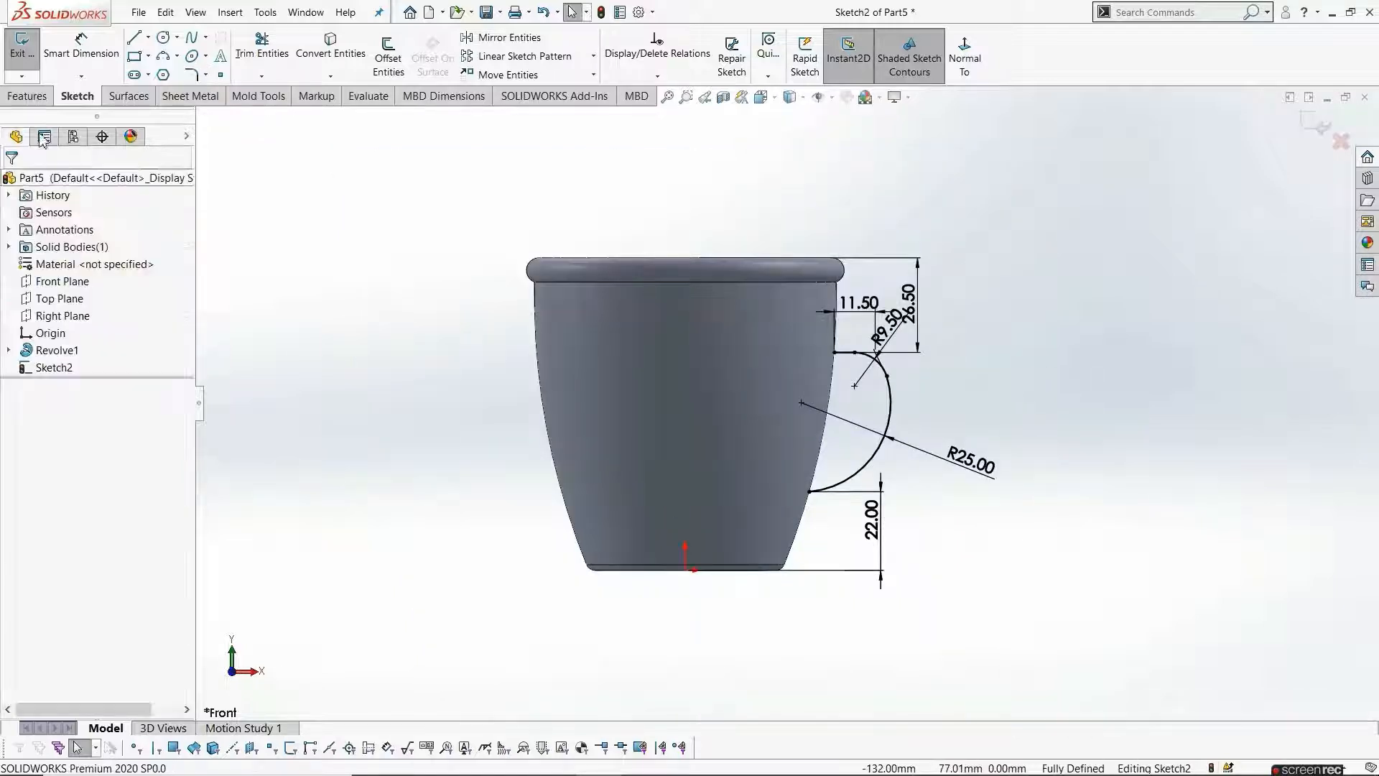
{"action": "left_click", "coordinate": [18, 58]}
Create a reference plane perpendicular to the handle arc through its lower endpoint
{"action": "middle_click_drag", "start_coordinate": [963, 453], "coordinate": [882, 570]}
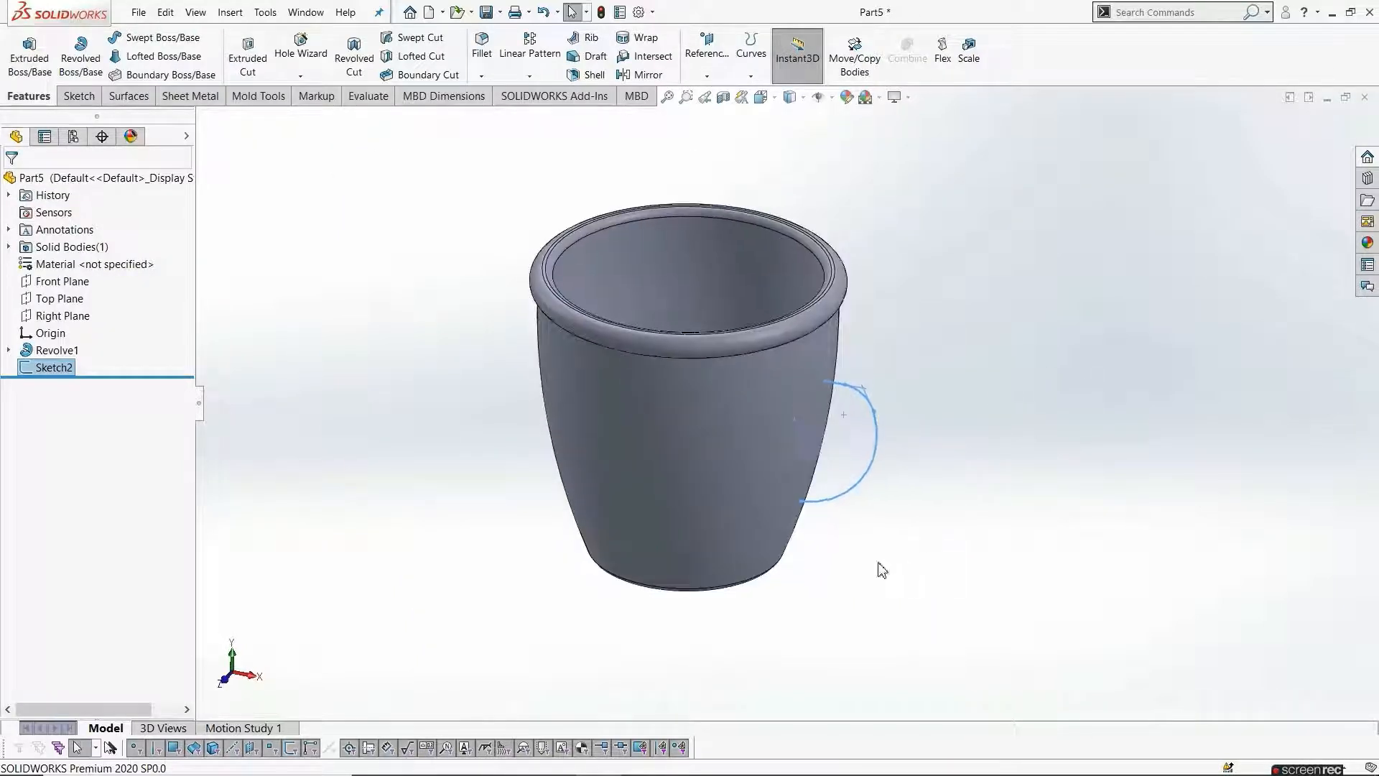
{"action": "left_click", "coordinate": [964, 512]}
{"action": "left_click", "coordinate": [707, 76]}
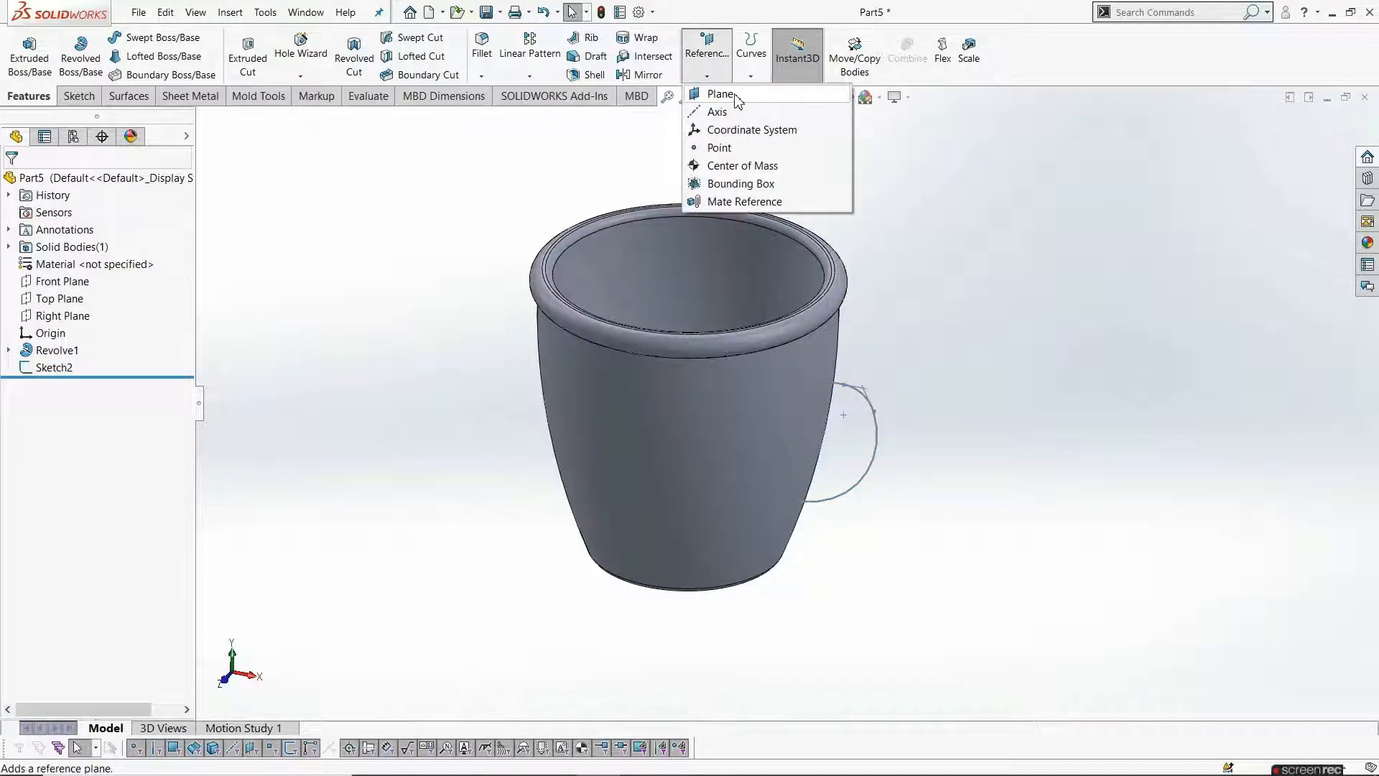
{"action": "left_click", "coordinate": [719, 94]}
{"action": "left_click", "coordinate": [832, 499]}
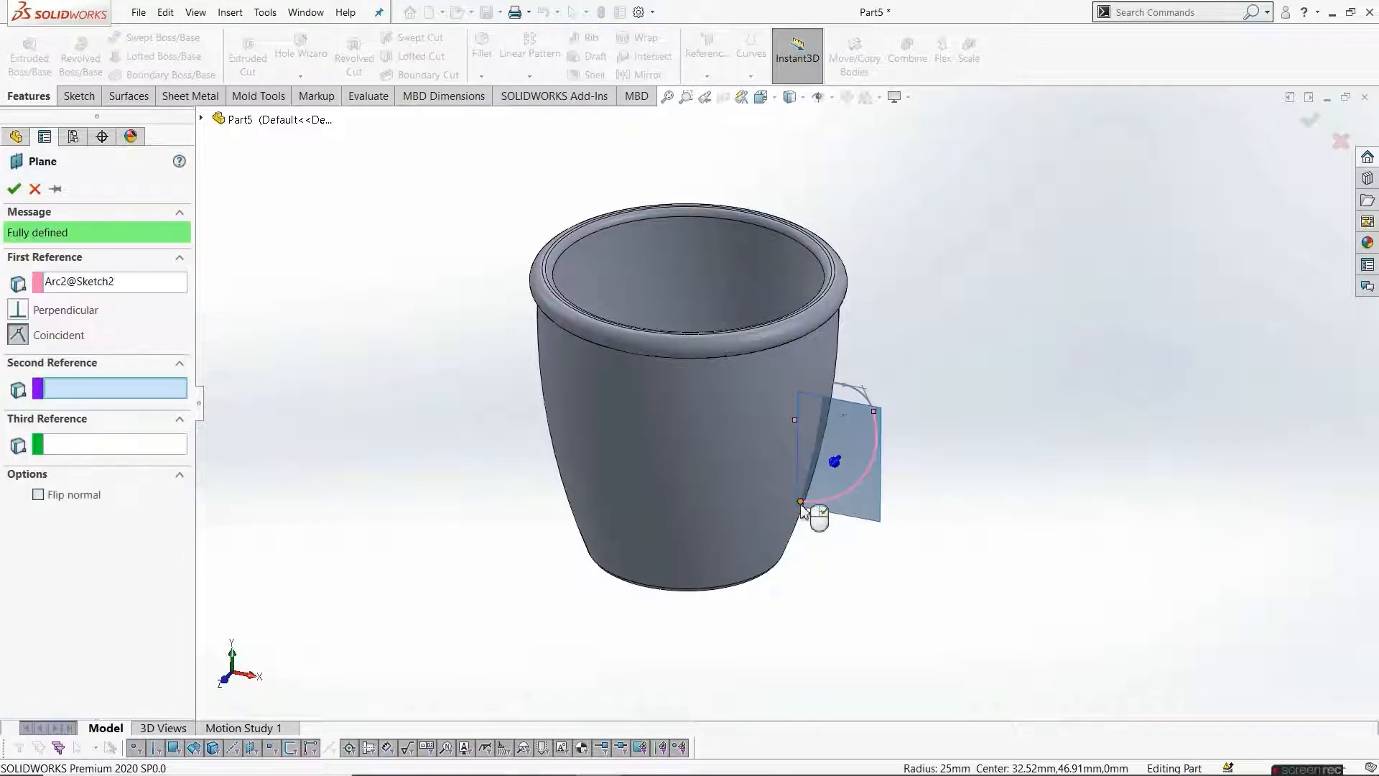
{"action": "left_click", "coordinate": [800, 501]}
{"action": "left_click", "coordinate": [14, 188]}
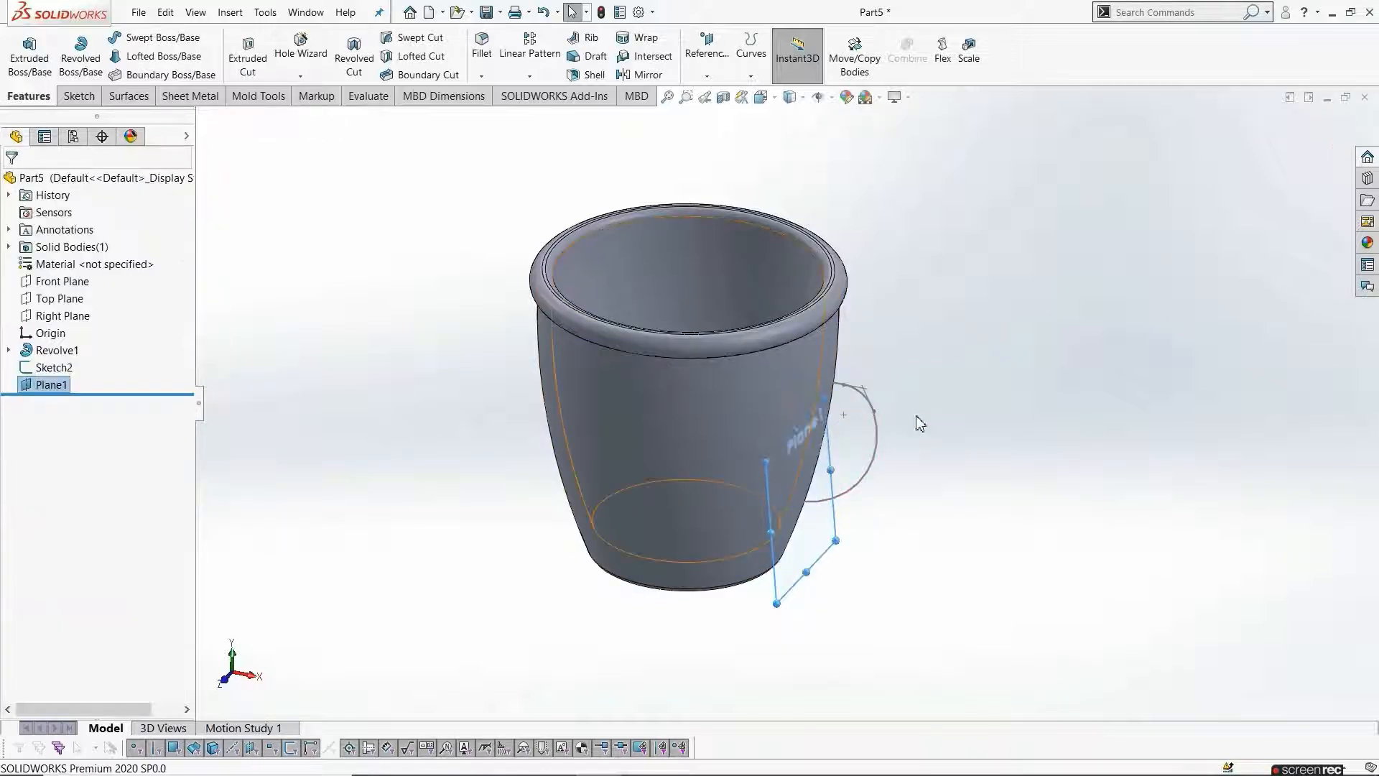
Start a sketch on the reference plane at the arc's lower end and view it face-on
{"action": "scroll", "coordinate": [892, 540], "scroll_direction": "up", "scroll_amount": 3}
{"action": "middle_click_drag", "start_coordinate": [891, 541], "coordinate": [858, 517]}
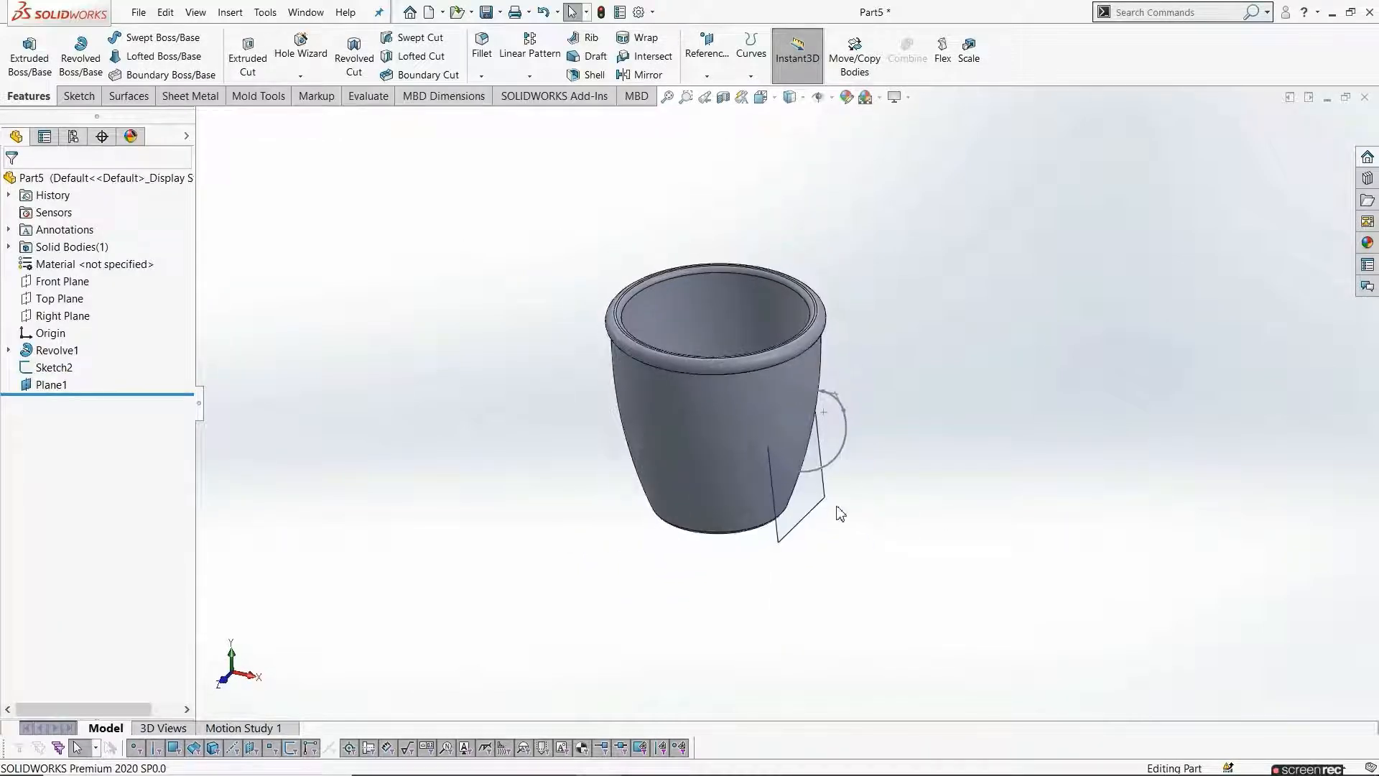
{"action": "scroll", "coordinate": [855, 519], "scroll_direction": "up", "scroll_amount": 3}
{"action": "left_click", "coordinate": [783, 469]}
{"action": "left_click", "coordinate": [843, 418]}
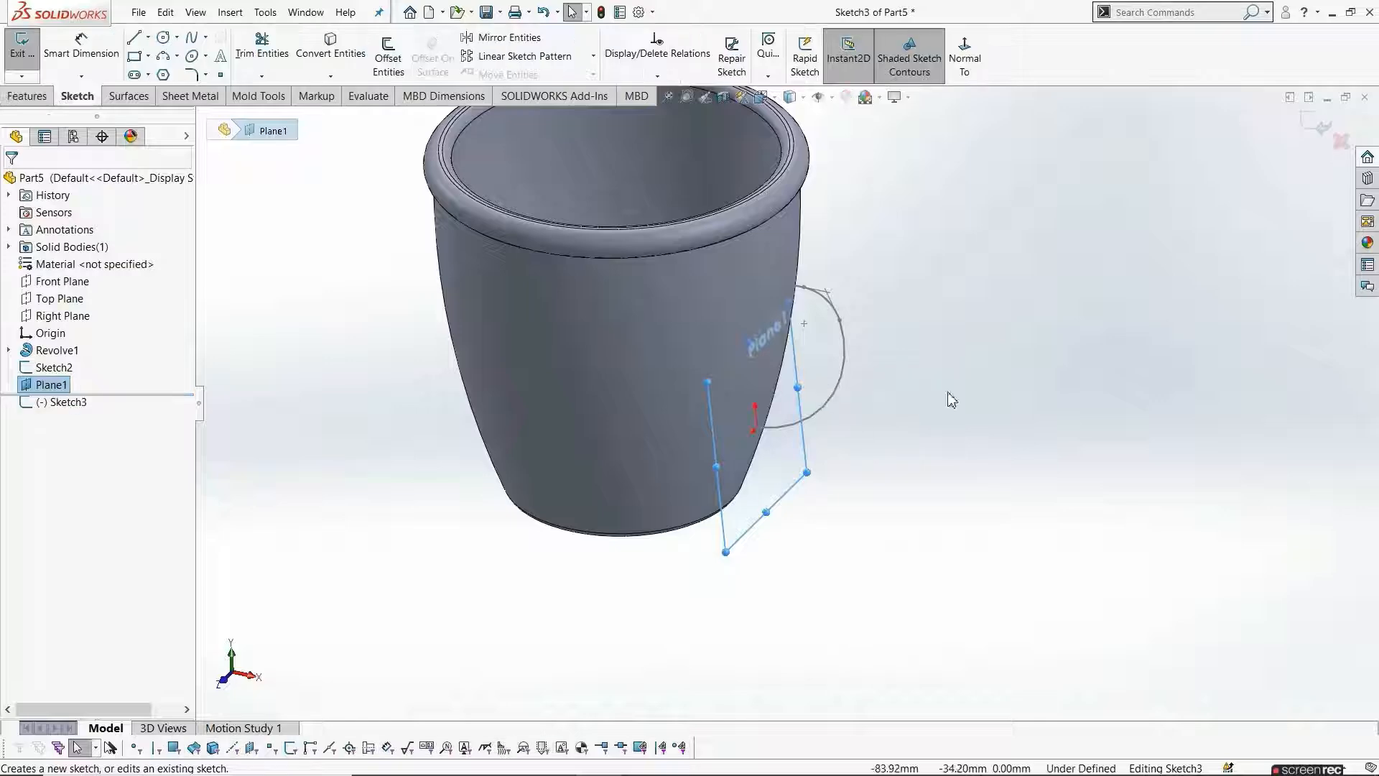
{"action": "left_click", "coordinate": [964, 57]}
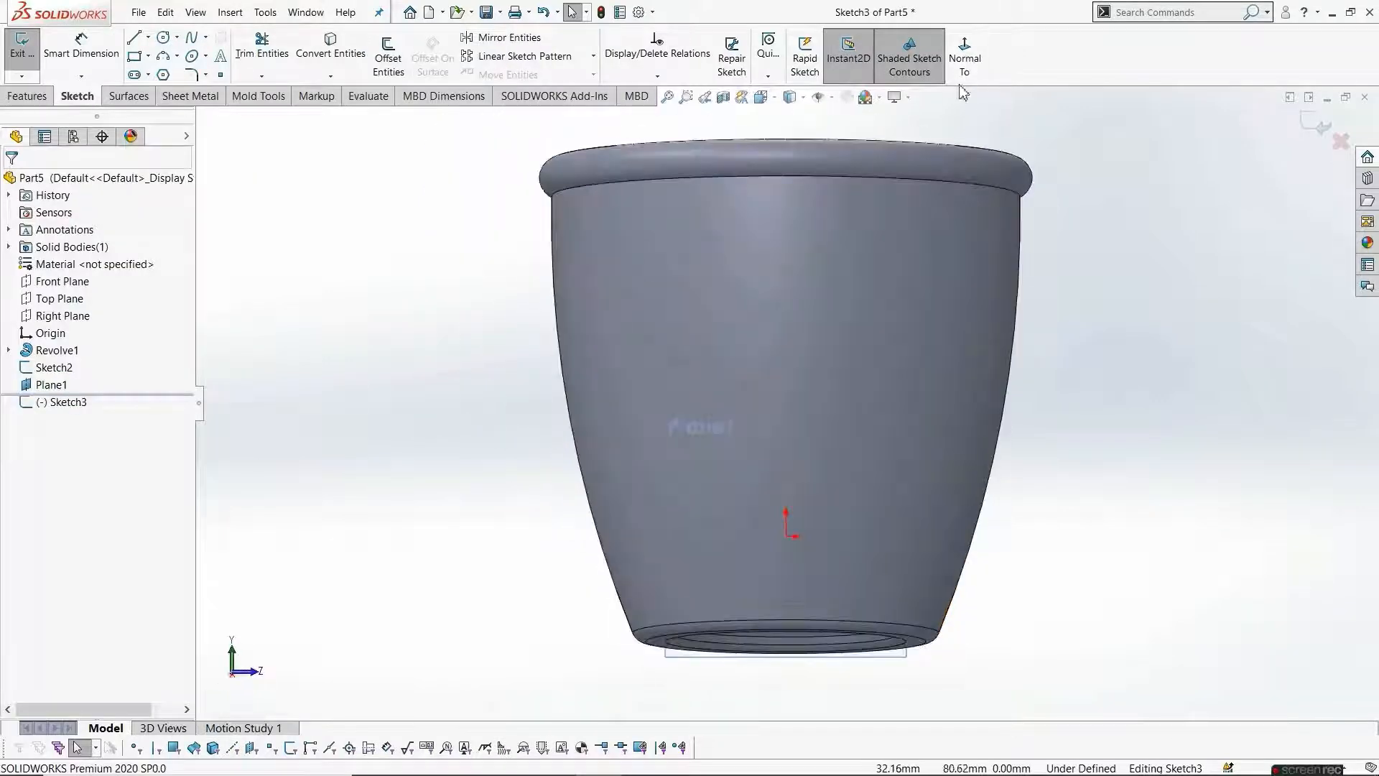
{"action": "left_click", "coordinate": [965, 59]}
{"action": "scroll", "coordinate": [837, 606], "scroll_direction": "up", "scroll_amount": 2}
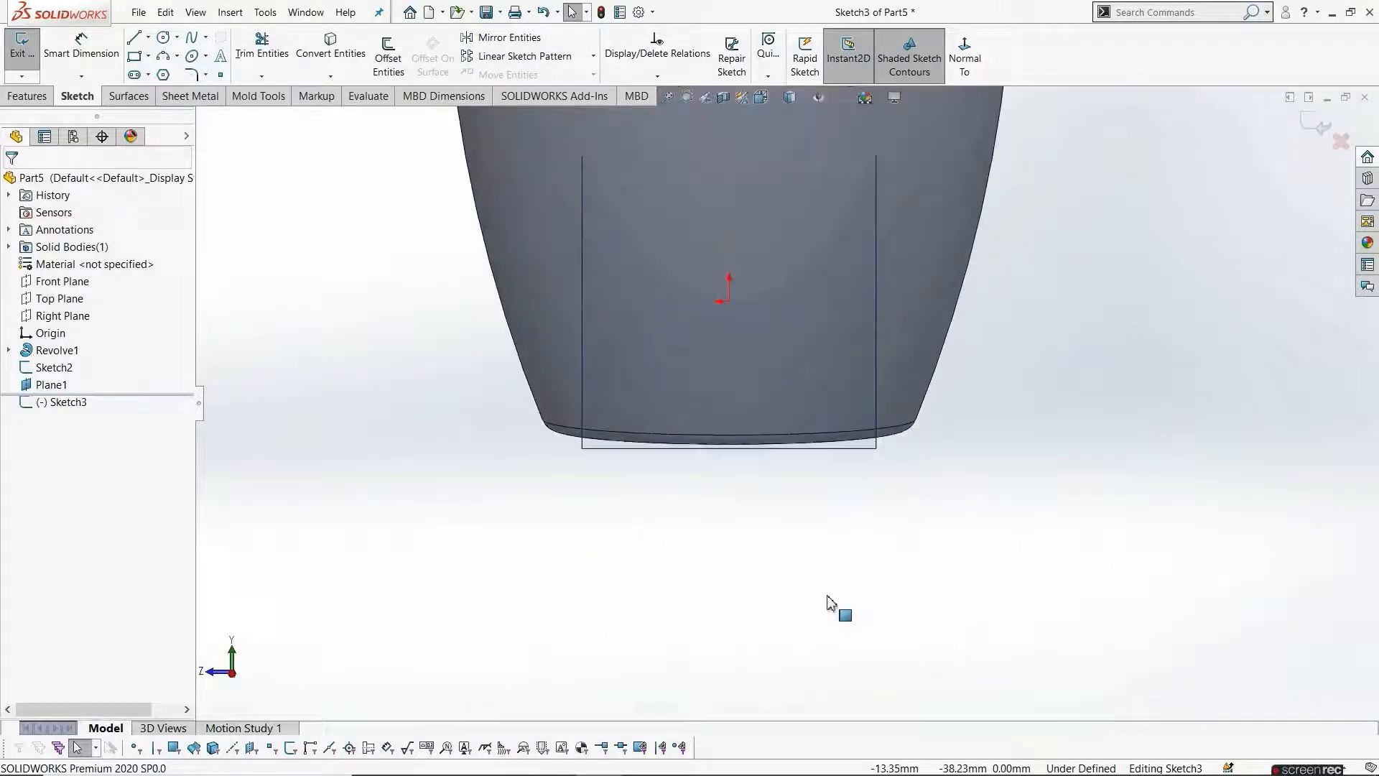
Draw a corner rectangle about 8 mm wide and 7.4 mm high just below the path's lower endpoint
{"action": "left_click", "coordinate": [135, 58]}
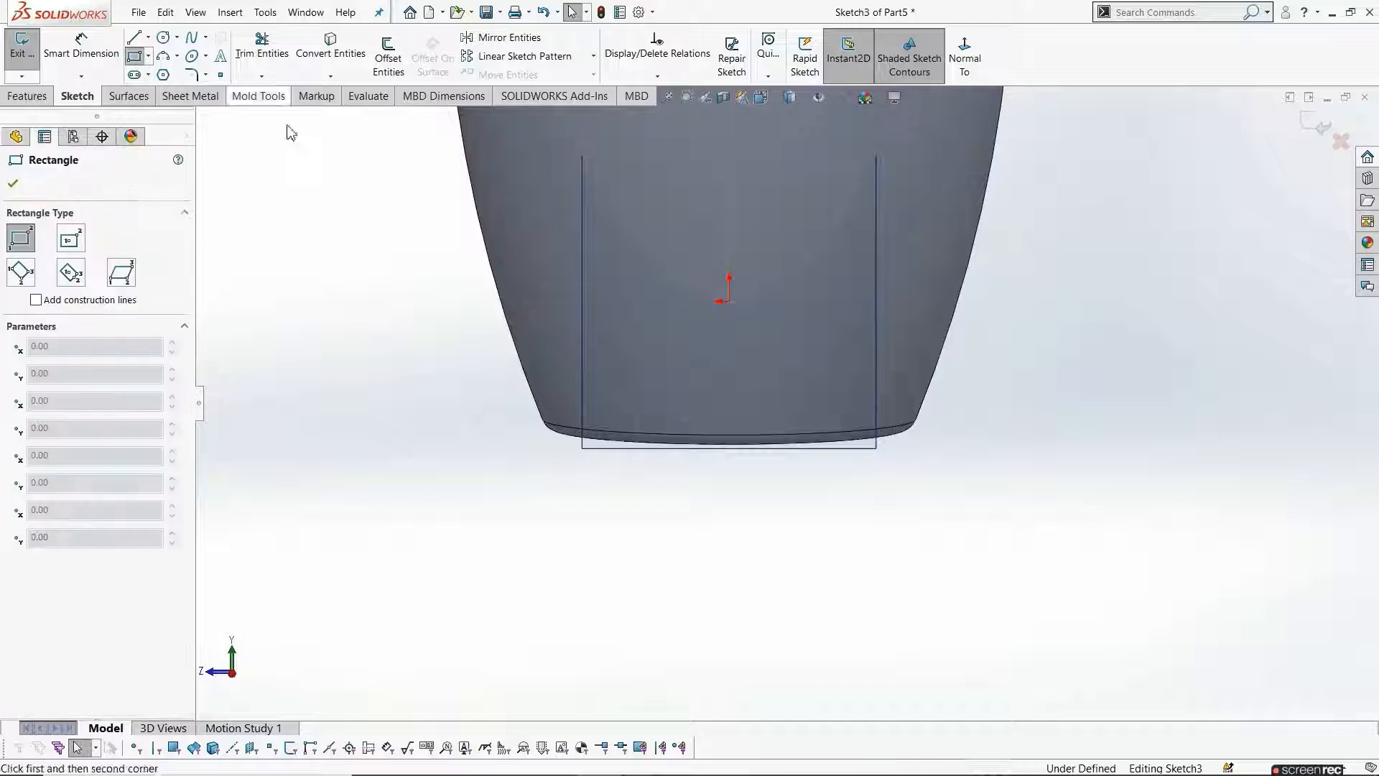
{"action": "left_click", "coordinate": [709, 340]}
{"action": "left_click", "coordinate": [764, 391]}
{"action": "scroll", "coordinate": [726, 271], "scroll_direction": "up", "scroll_amount": 2}
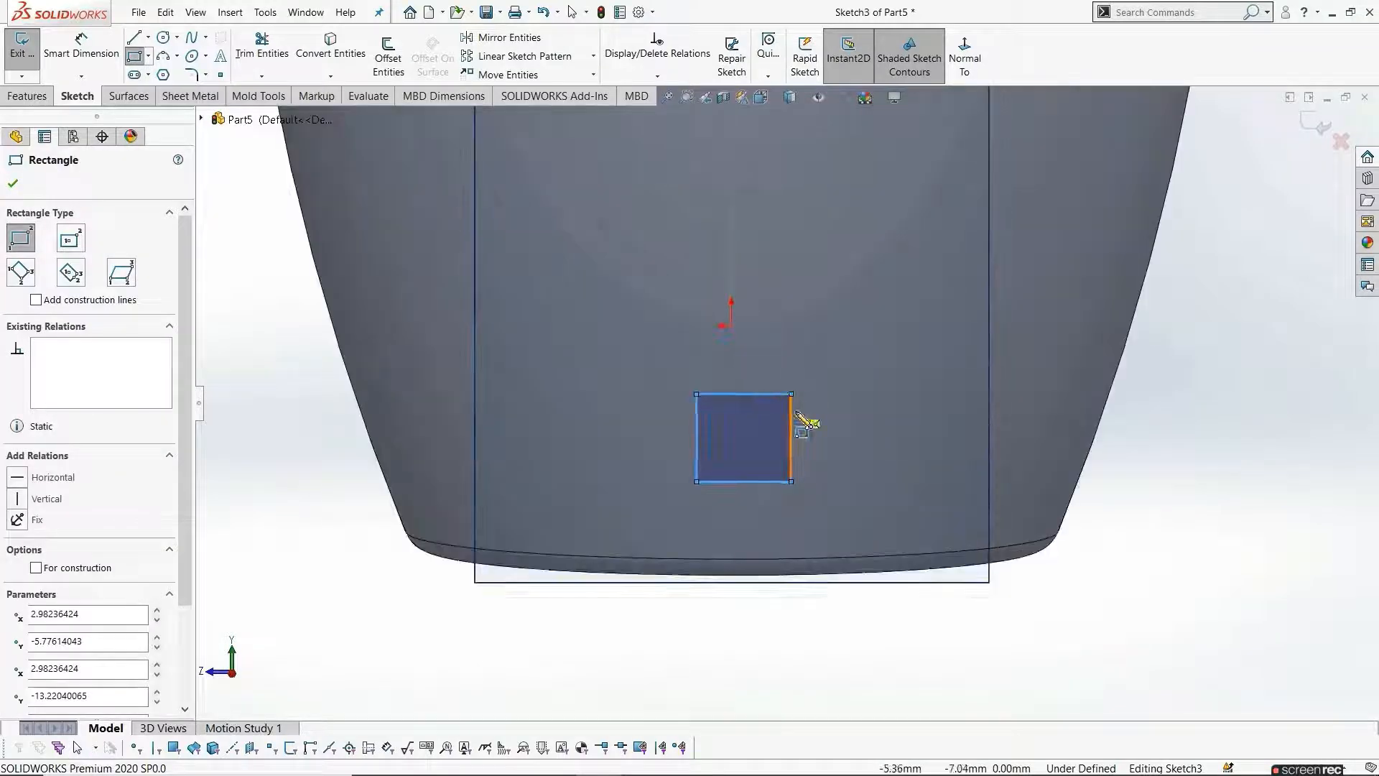
{"action": "key", "text": "Escape"}
Add a Midpoint relation between the rectangle's top edge and the lower endpoint of the handle path
{"action": "left_click", "coordinate": [741, 393]}
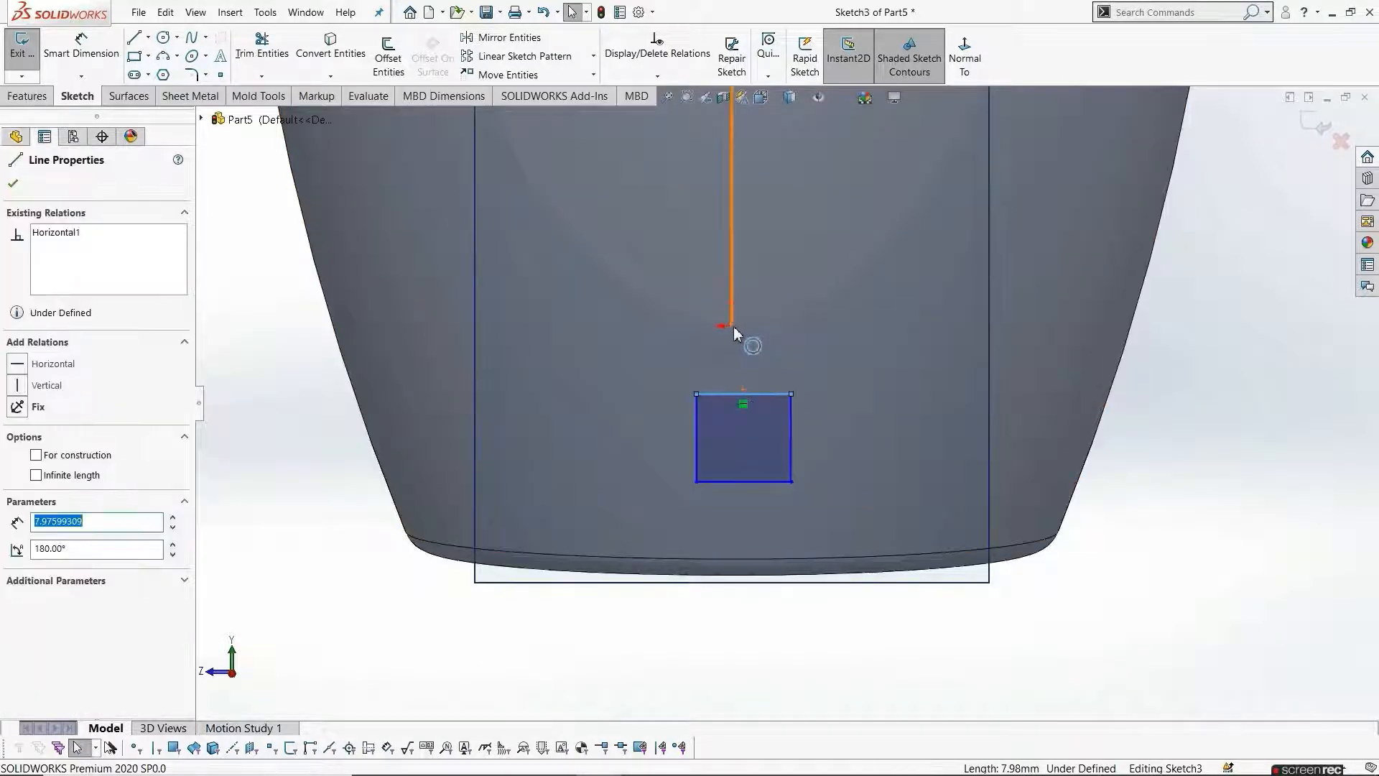
{"action": "mouse_move", "coordinate": [750, 352]}
{"action": "middle_mouse_down"}
{"action": "mouse_move", "coordinate": [797, 389]}
{"action": "mouse_move", "coordinate": [737, 330]}
{"action": "middle_mouse_up"}
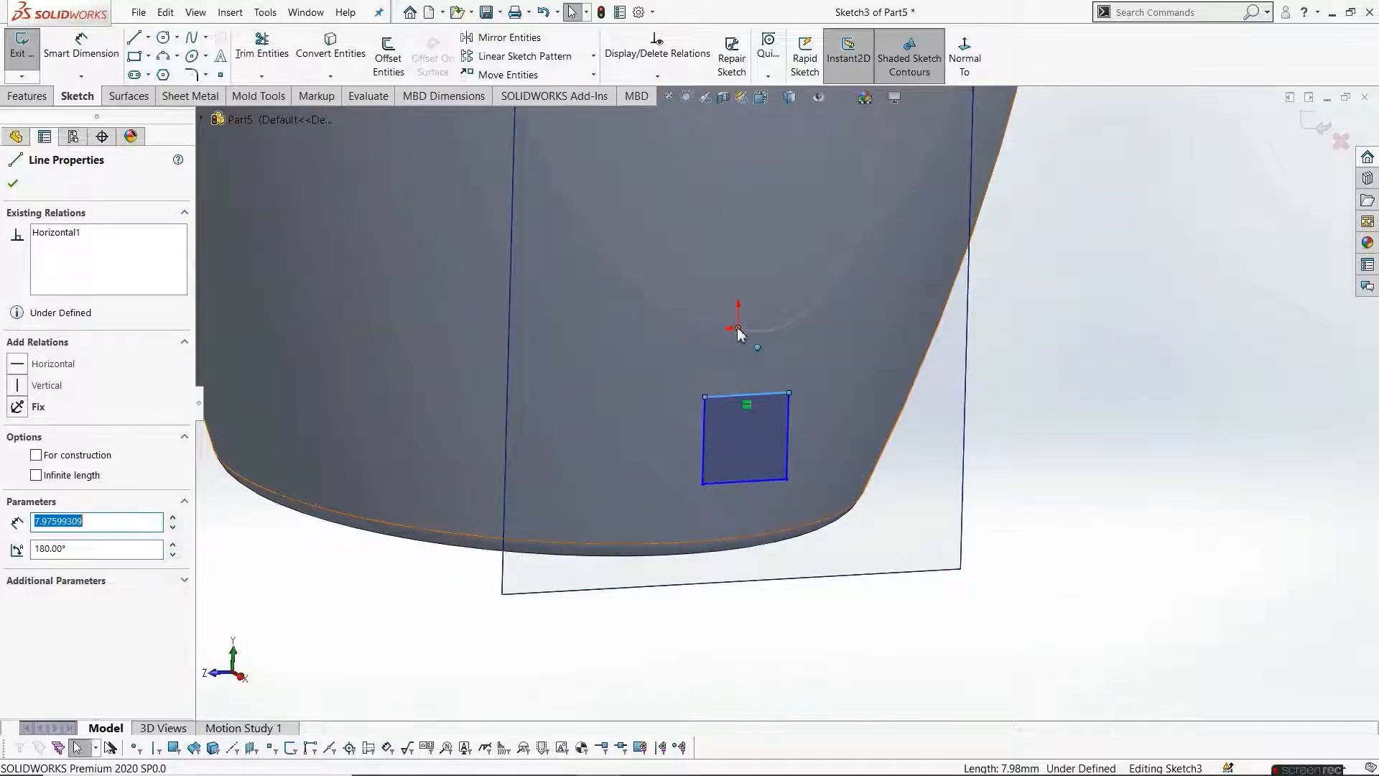
{"action": "left_click", "coordinate": [737, 328], "text": "ctrl"}
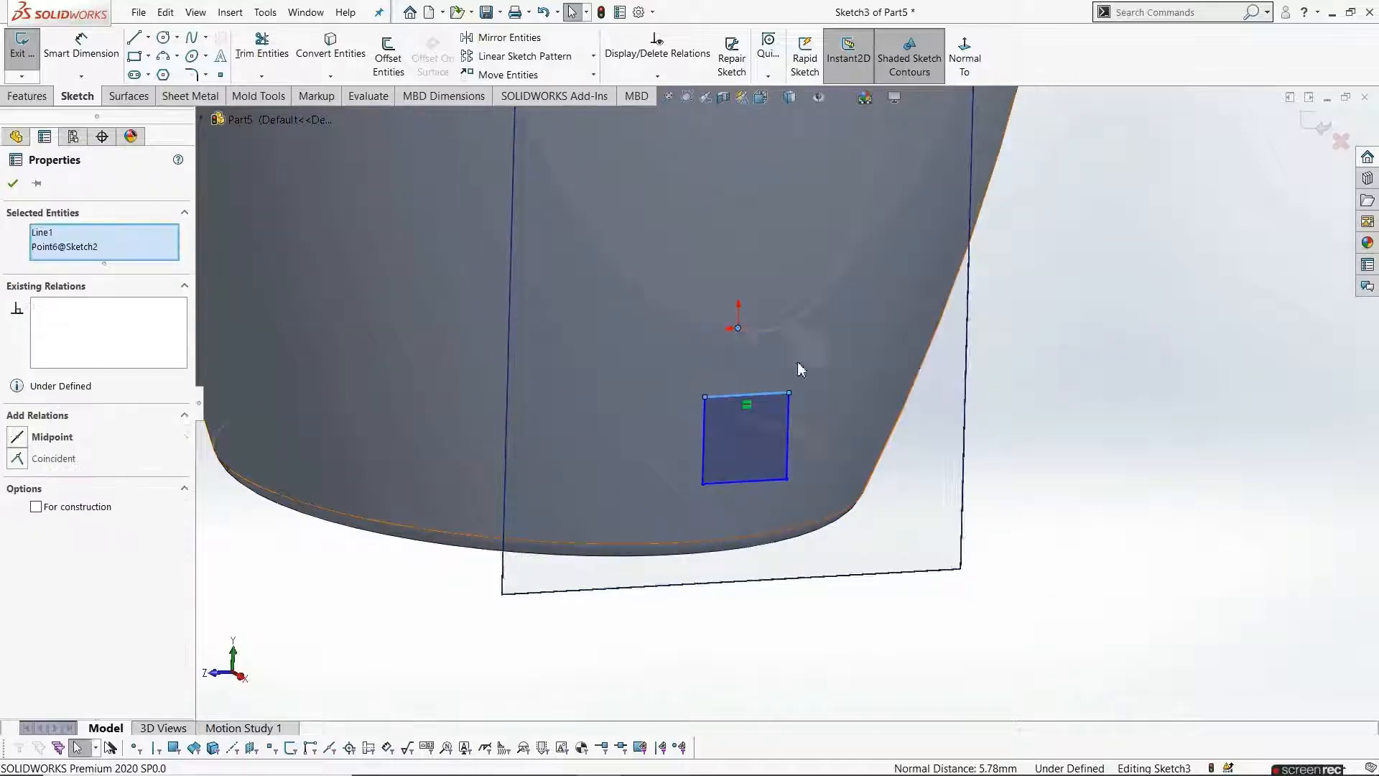
{"action": "left_click", "coordinate": [17, 438]}
{"action": "left_click", "coordinate": [1093, 380]}
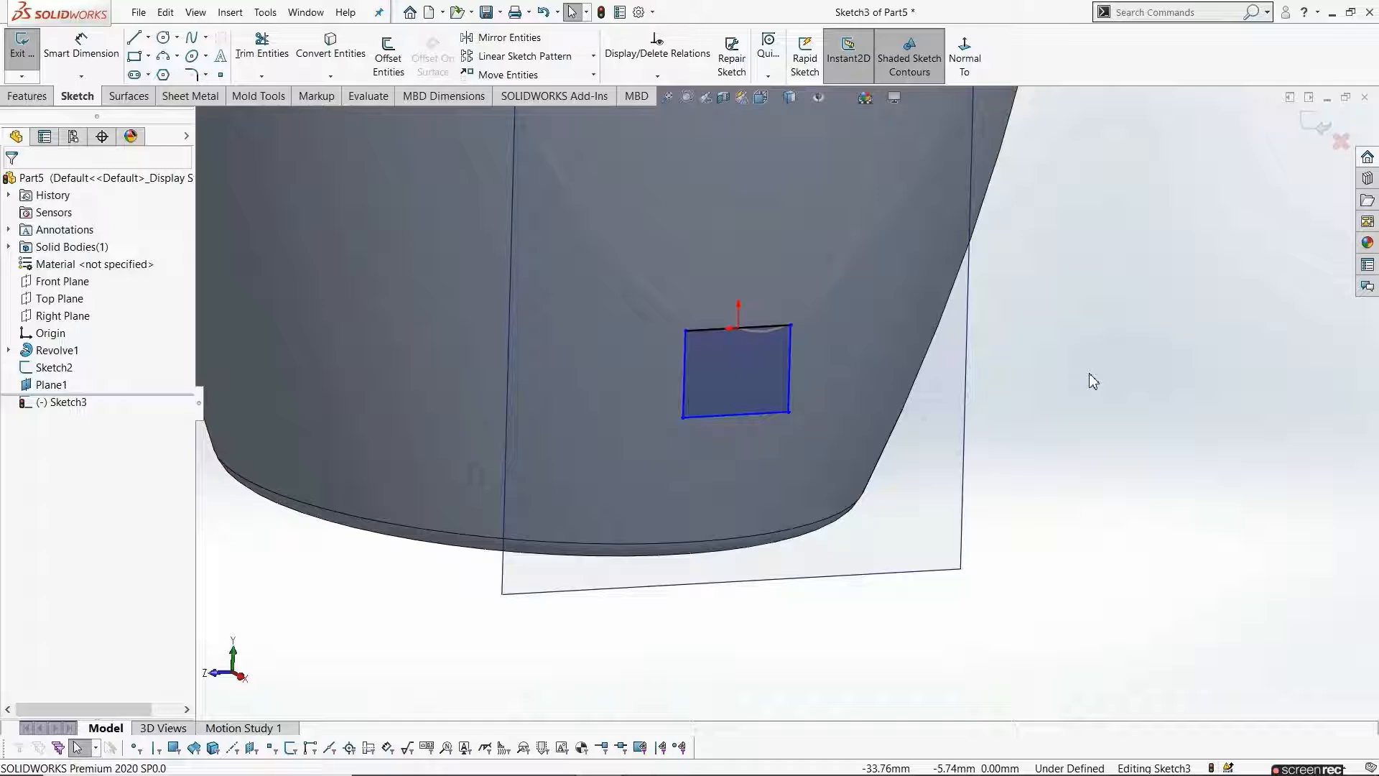
Set the width of the handle profile rectangle to 7 mm
{"action": "left_click", "coordinate": [970, 72]}
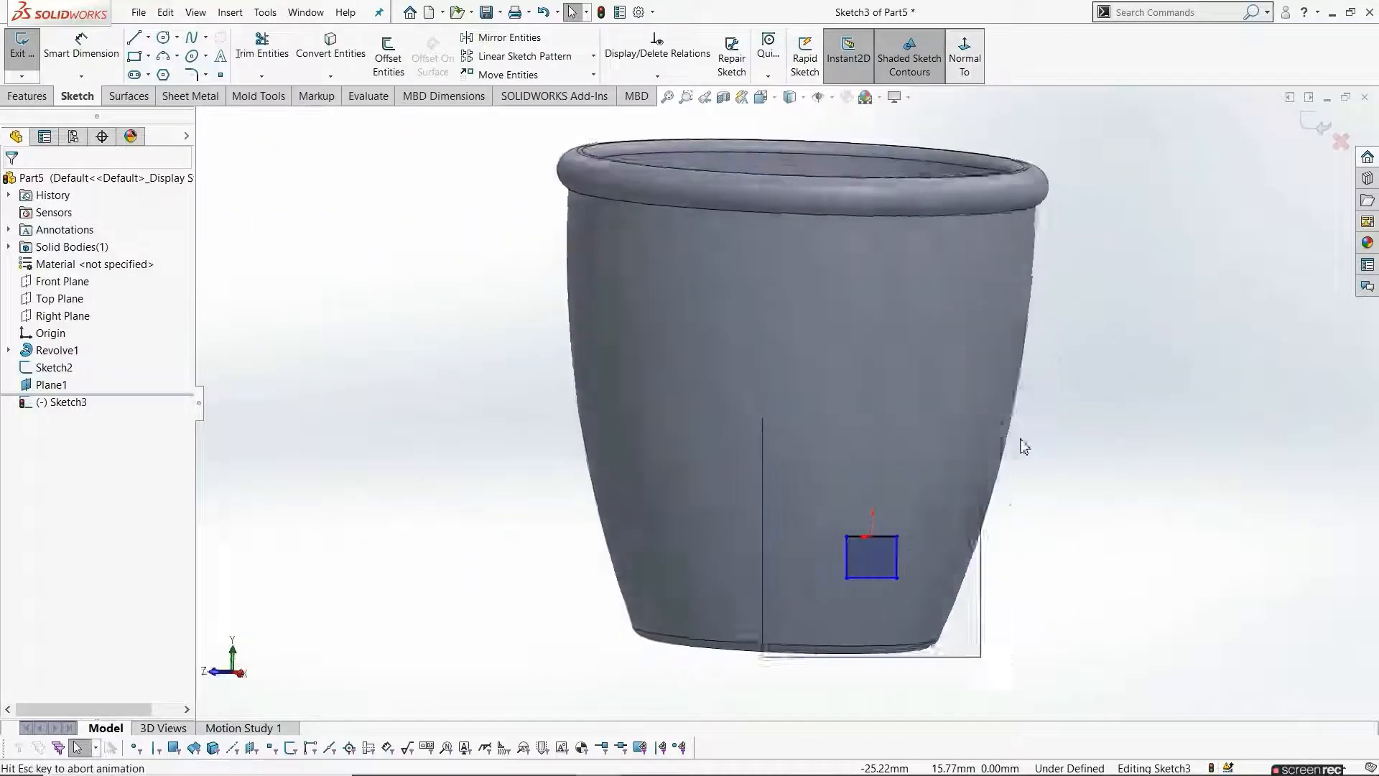
{"action": "scroll", "coordinate": [783, 609], "scroll_direction": "down", "scroll_amount": 3}
{"action": "left_click", "coordinate": [81, 44]}
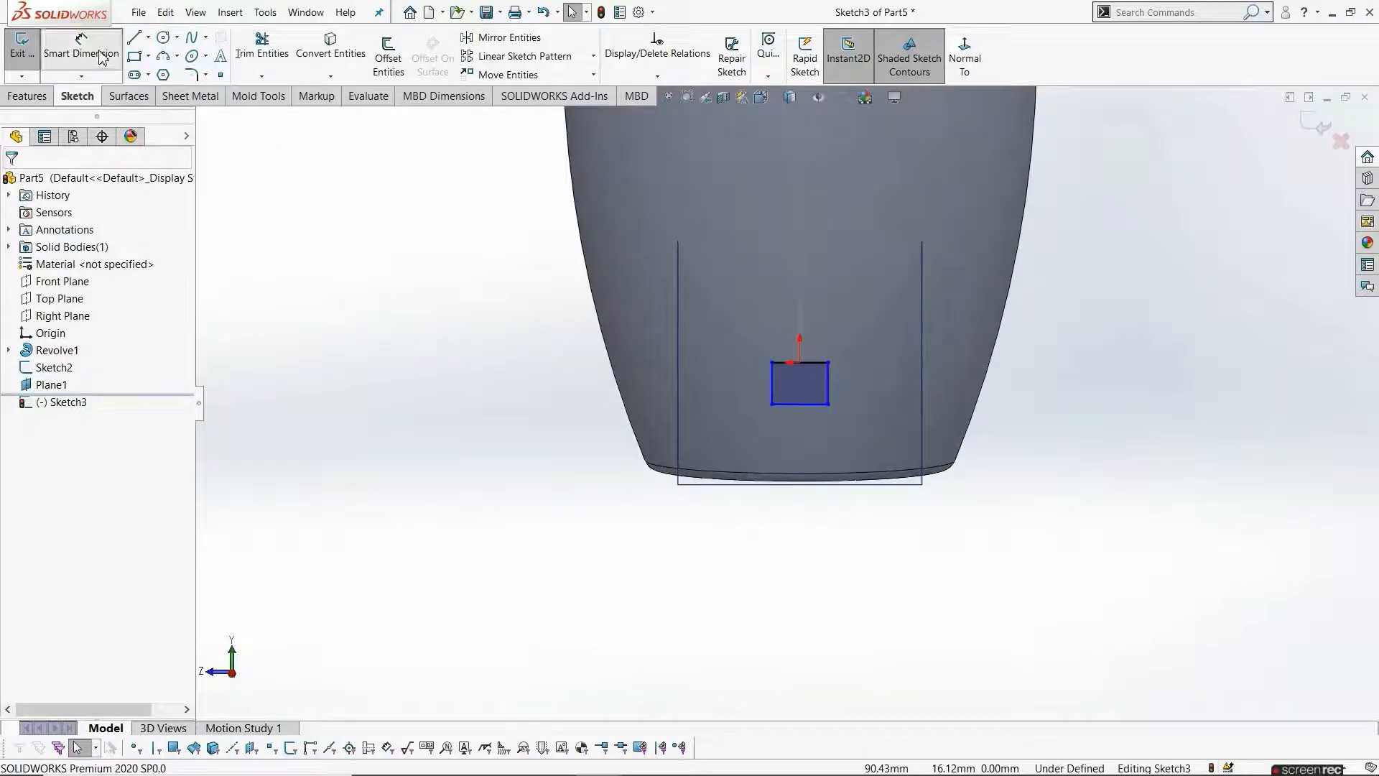
{"action": "left_click", "coordinate": [818, 363]}
{"action": "left_click", "coordinate": [810, 311]}
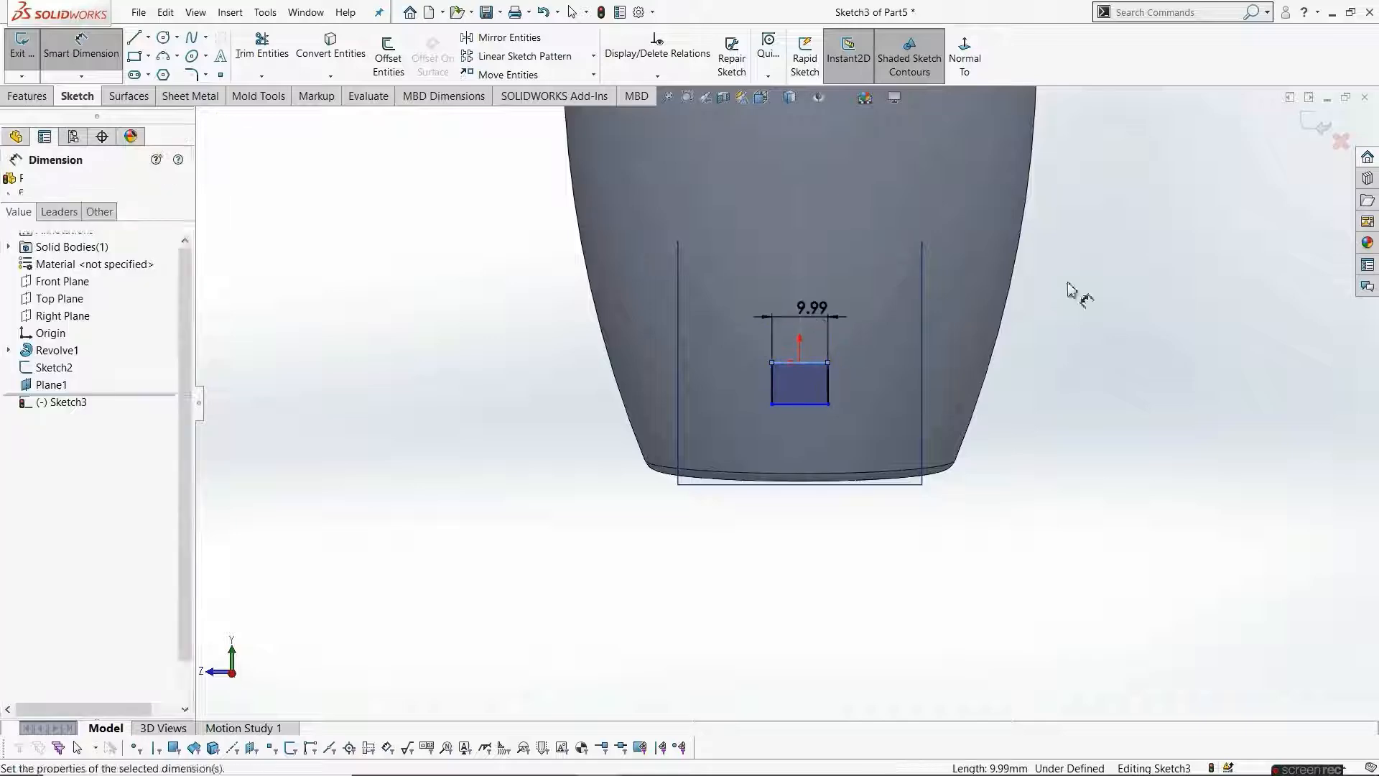
{"action": "type", "text": "7"}
{"action": "key", "text": "Return"}
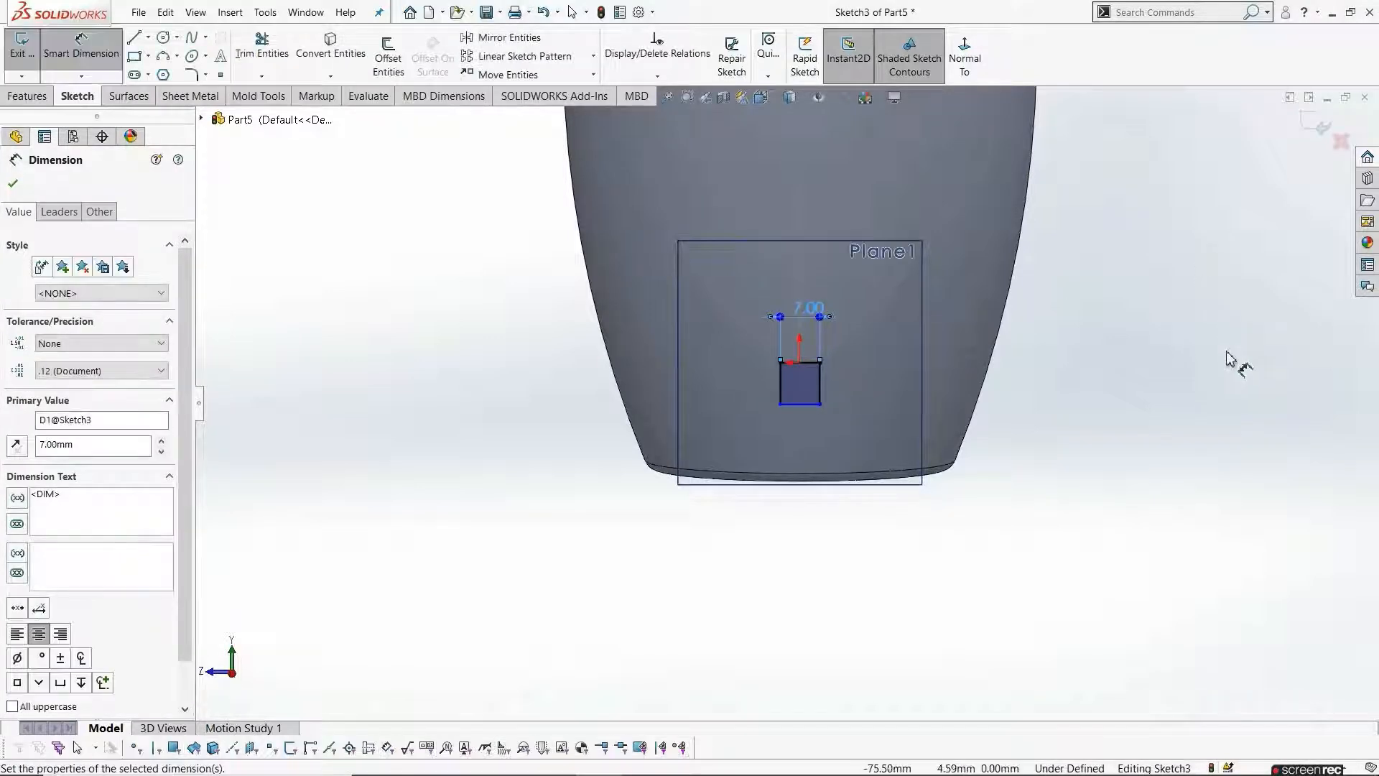
Set the rectangle's height to 11 mm and finish the profile sketch
{"action": "left_click", "coordinate": [781, 388]}
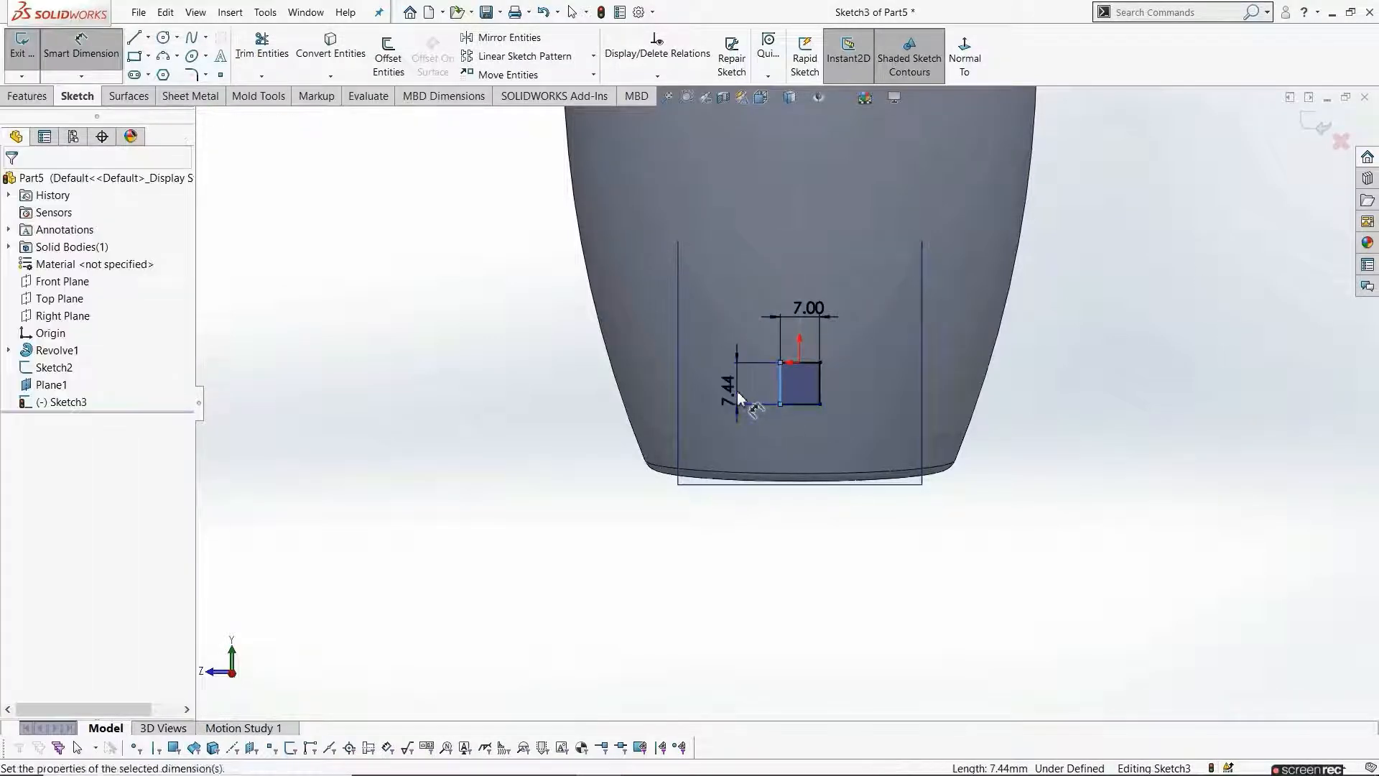
{"action": "left_click", "coordinate": [737, 391]}
{"action": "type", "text": "11"}
{"action": "key", "text": "Return"}
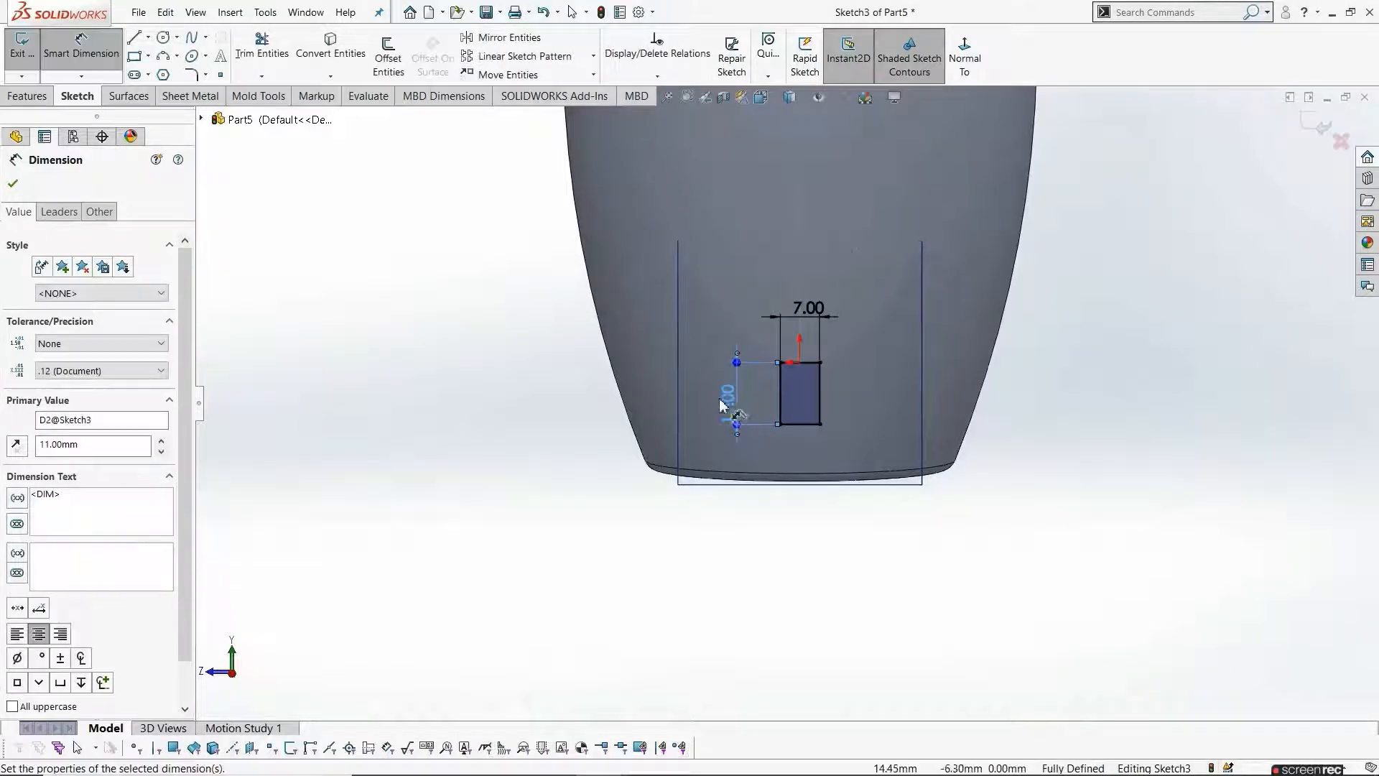
{"action": "key", "text": "Escape"}
{"action": "scroll", "coordinate": [862, 510], "scroll_direction": "up", "scroll_amount": 2}
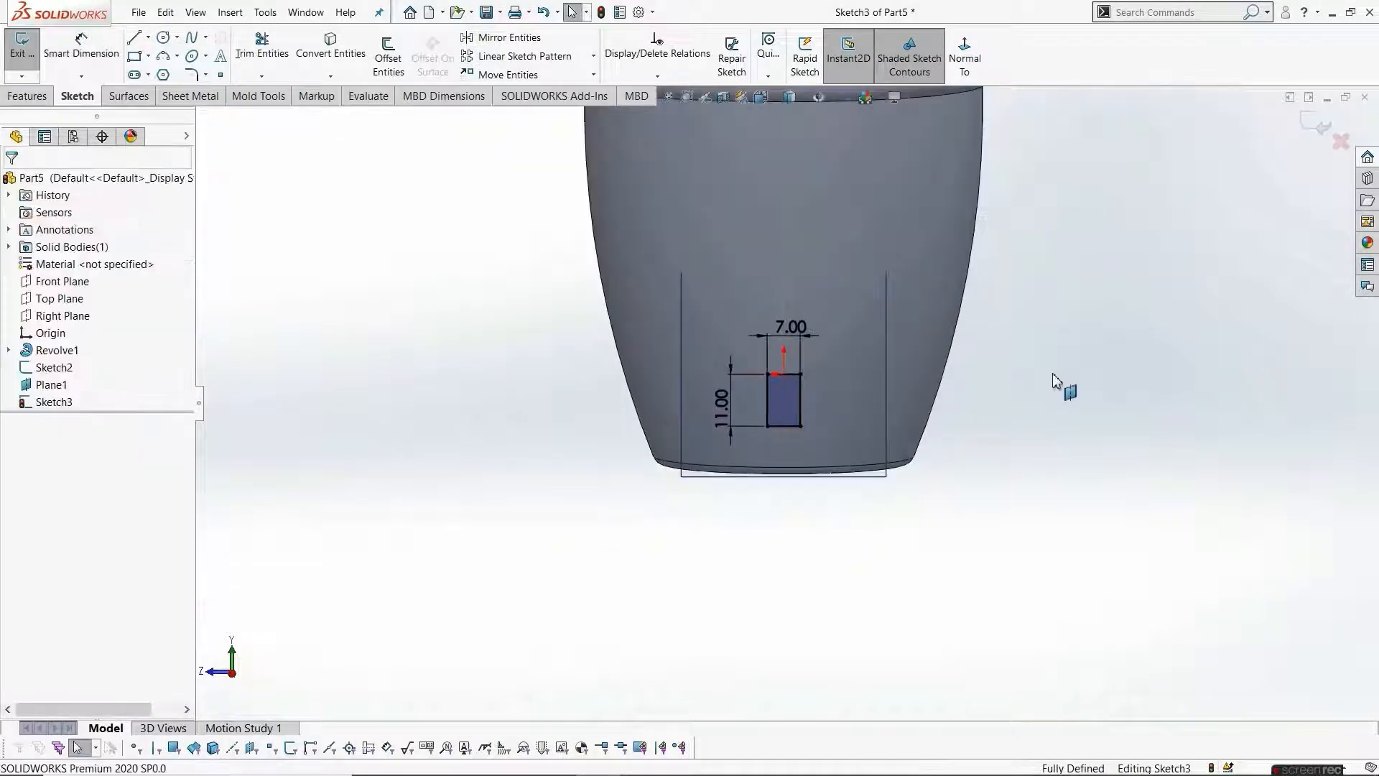
{"action": "left_click", "coordinate": [19, 57]}
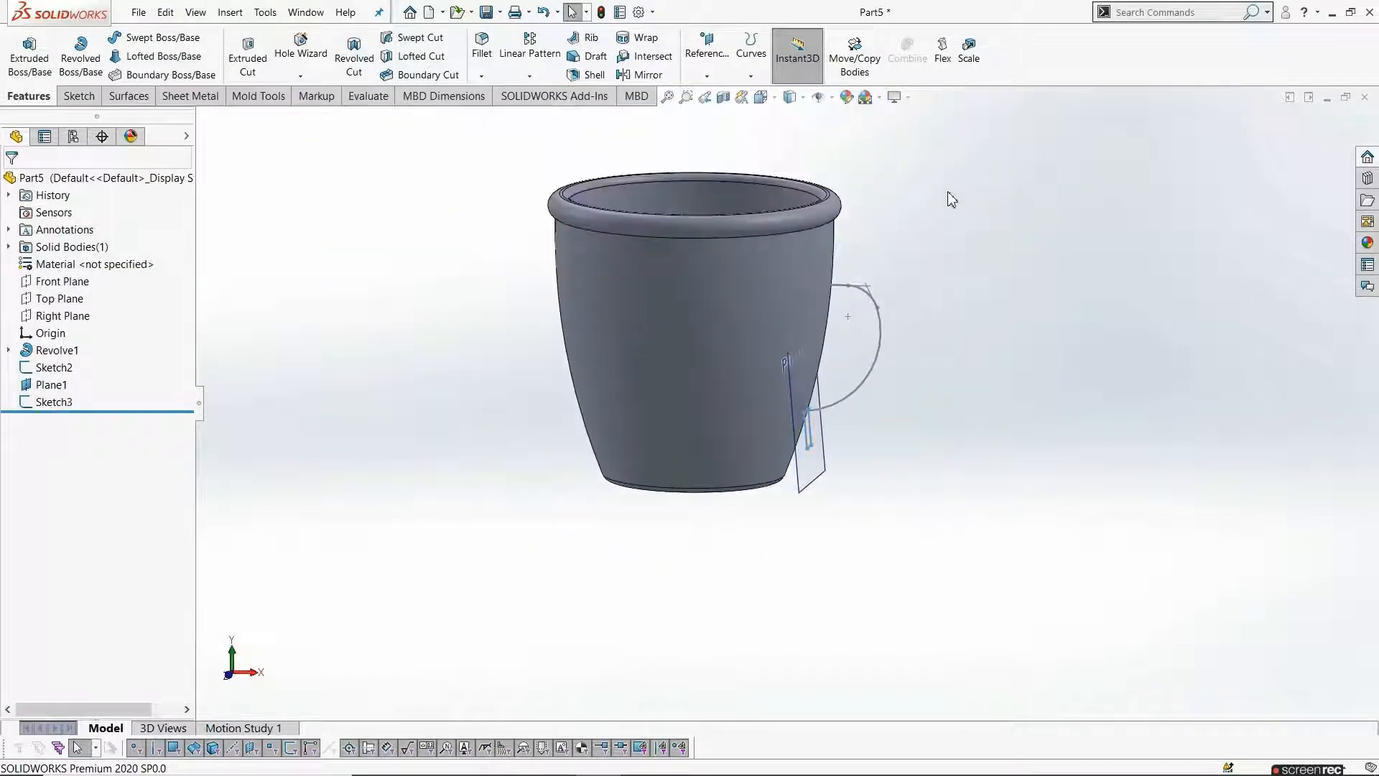
Hide the reference planes in the model view
{"action": "scroll", "coordinate": [913, 238], "scroll_direction": "down", "scroll_amount": 2}
{"action": "left_click", "coordinate": [831, 99]}
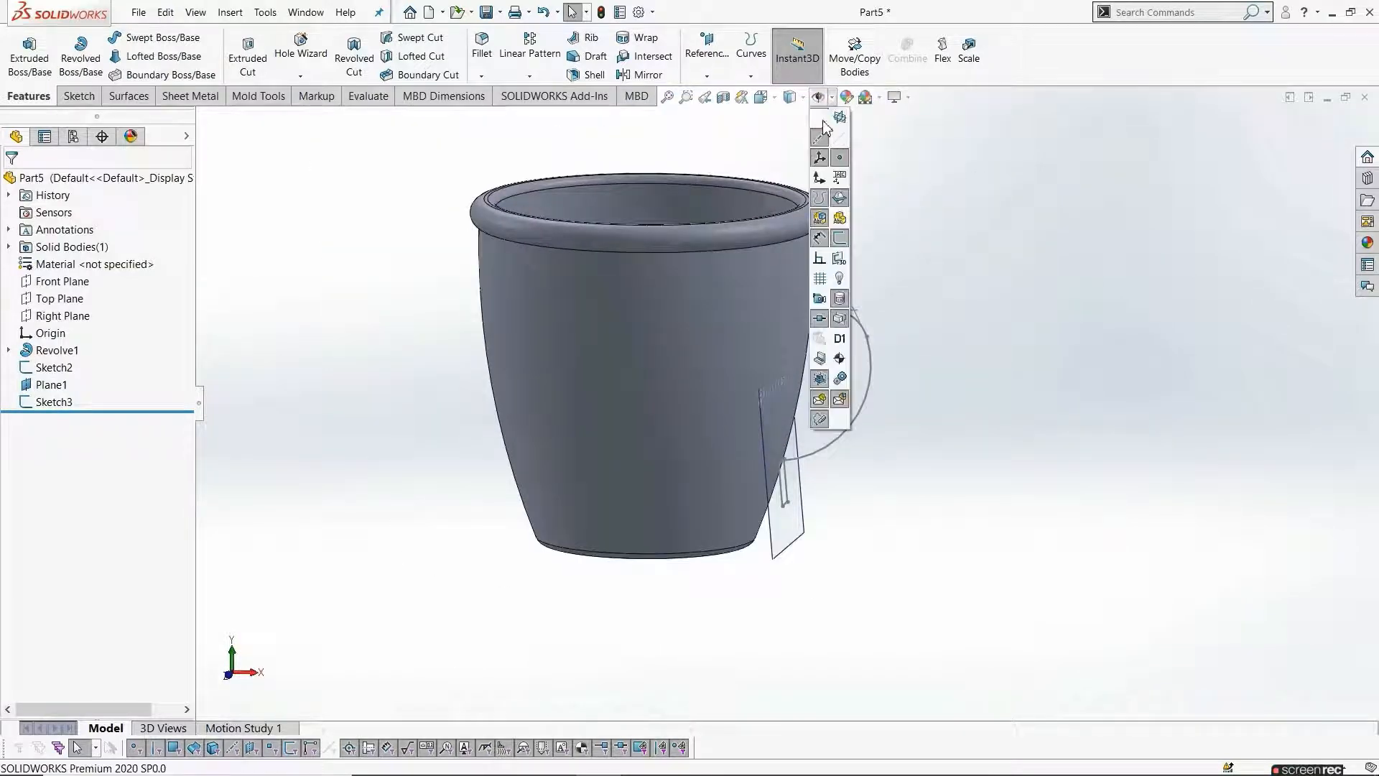
{"action": "left_click", "coordinate": [824, 129]}
{"action": "scroll", "coordinate": [835, 272], "scroll_direction": "up", "scroll_amount": 1}
{"action": "scroll", "coordinate": [835, 271], "scroll_direction": "down", "scroll_amount": 2}
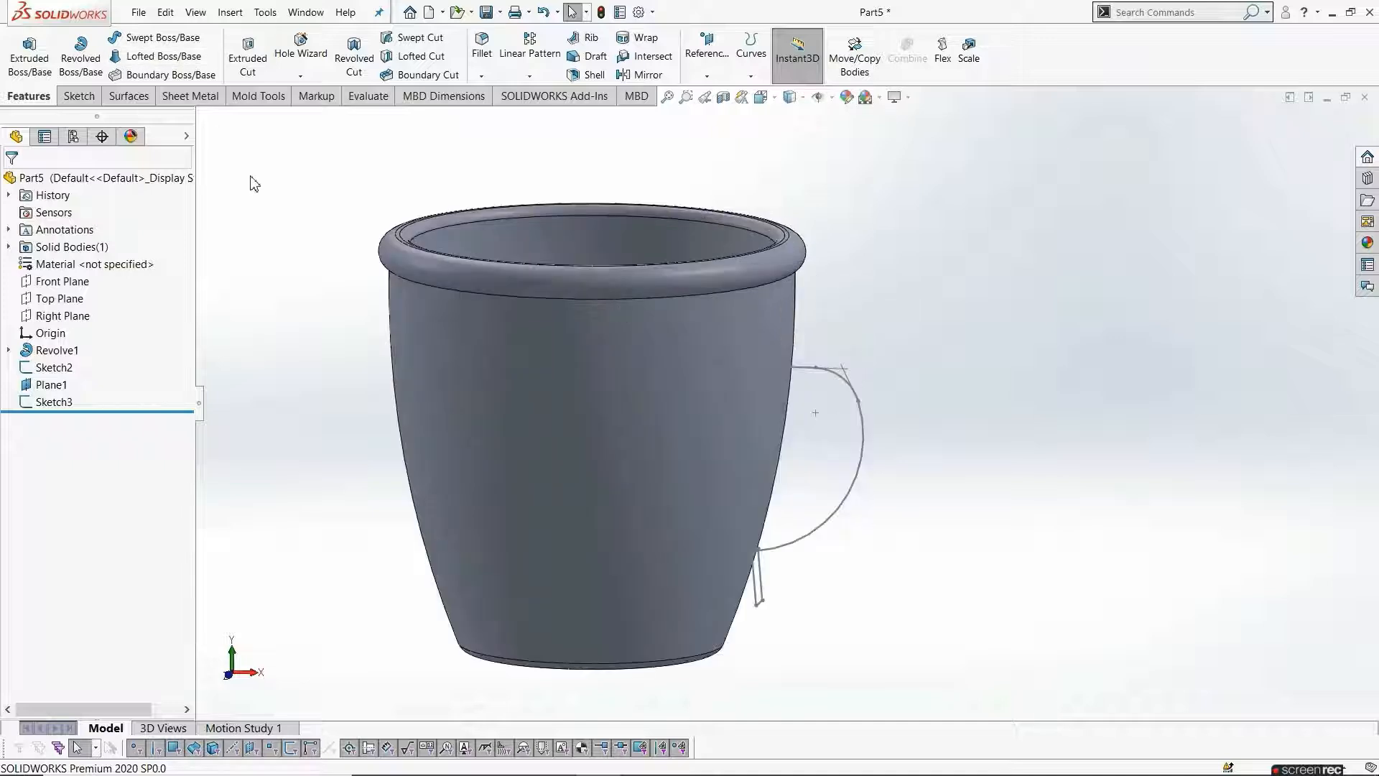
Sweep the rectangular profile along the handle path as a solid, with Align with end faces enabled
{"action": "left_click", "coordinate": [159, 38]}
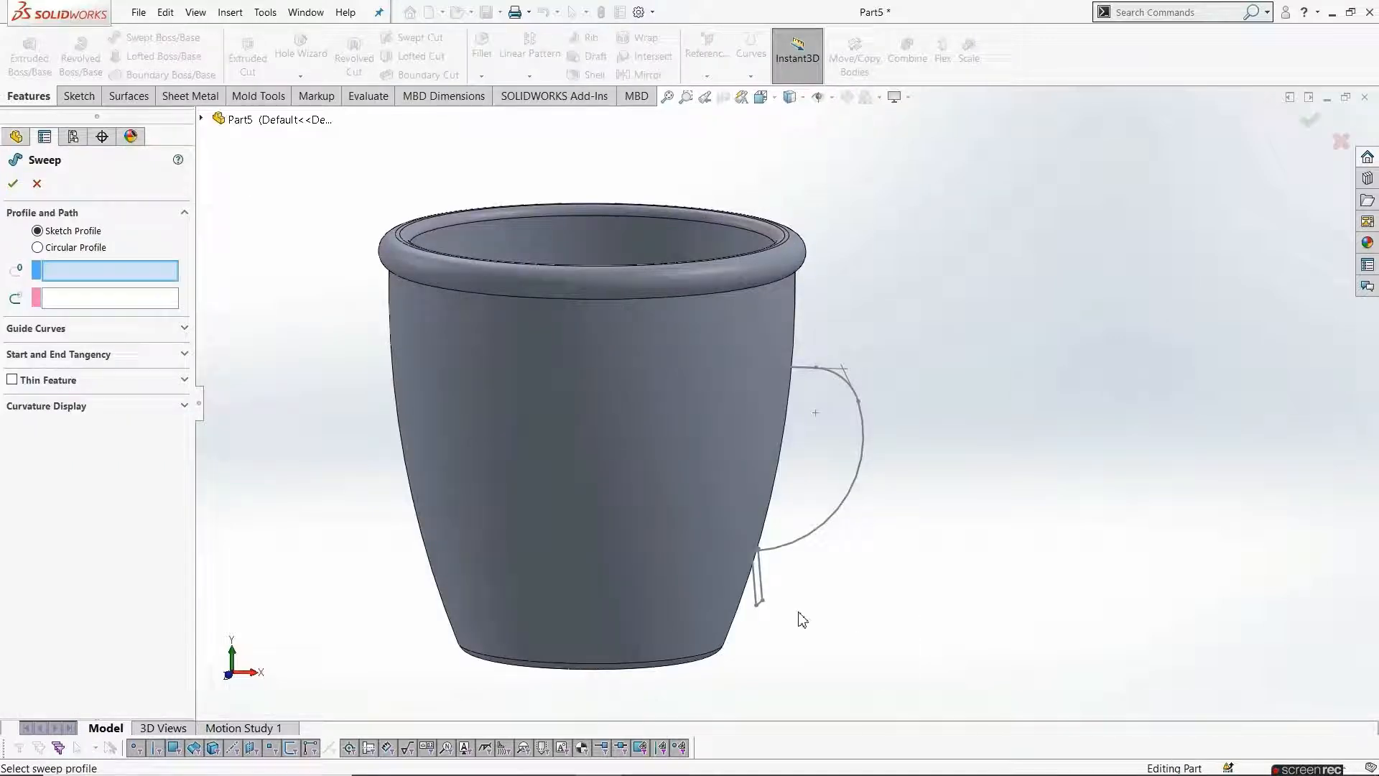
{"action": "left_click", "coordinate": [756, 587]}
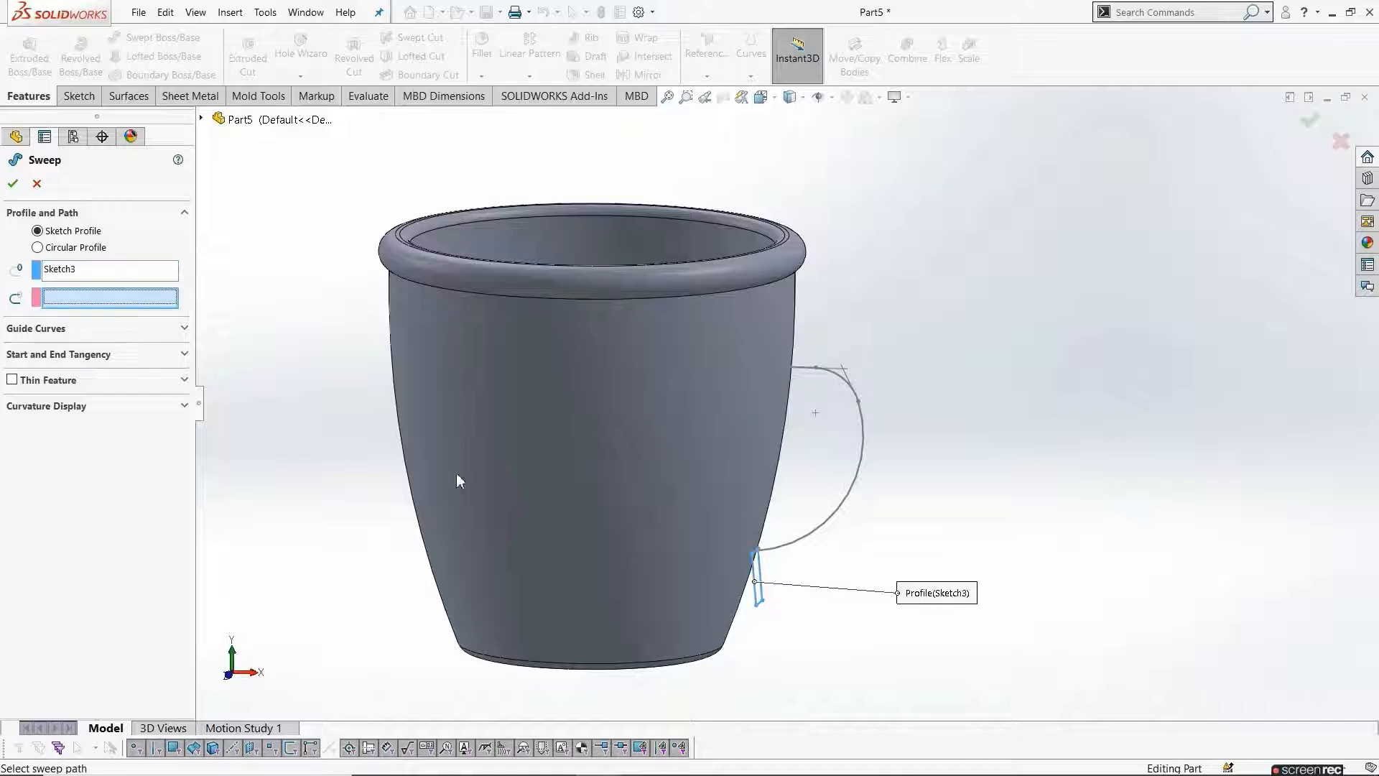
{"action": "left_click", "coordinate": [819, 529]}
{"action": "scroll", "coordinate": [831, 555], "scroll_direction": "up", "scroll_amount": 2}
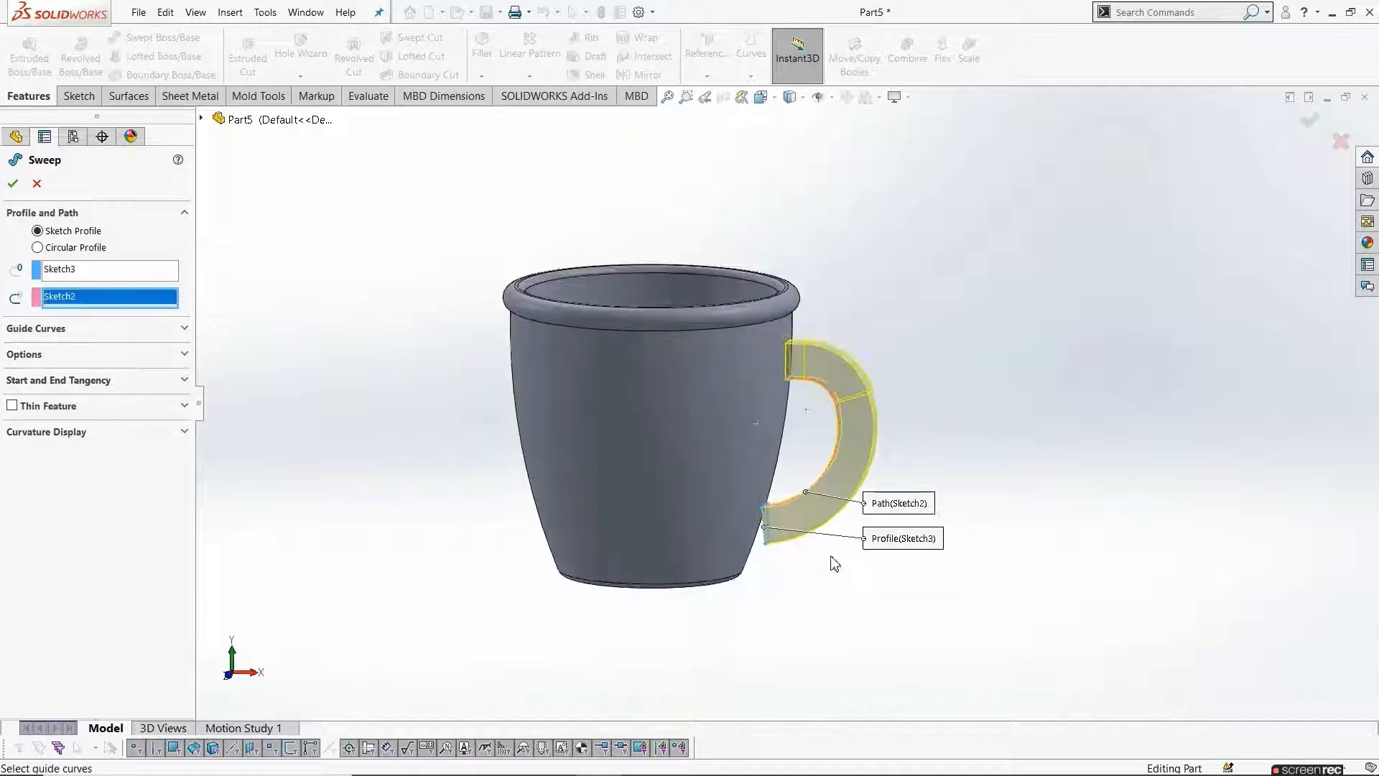
{"action": "mouse_move", "coordinate": [866, 454]}
{"action": "middle_mouse_down"}
{"action": "mouse_move", "coordinate": [813, 440]}
{"action": "mouse_move", "coordinate": [866, 477]}
{"action": "middle_mouse_up"}
{"action": "scroll", "coordinate": [796, 451], "scroll_direction": "down", "scroll_amount": 2}
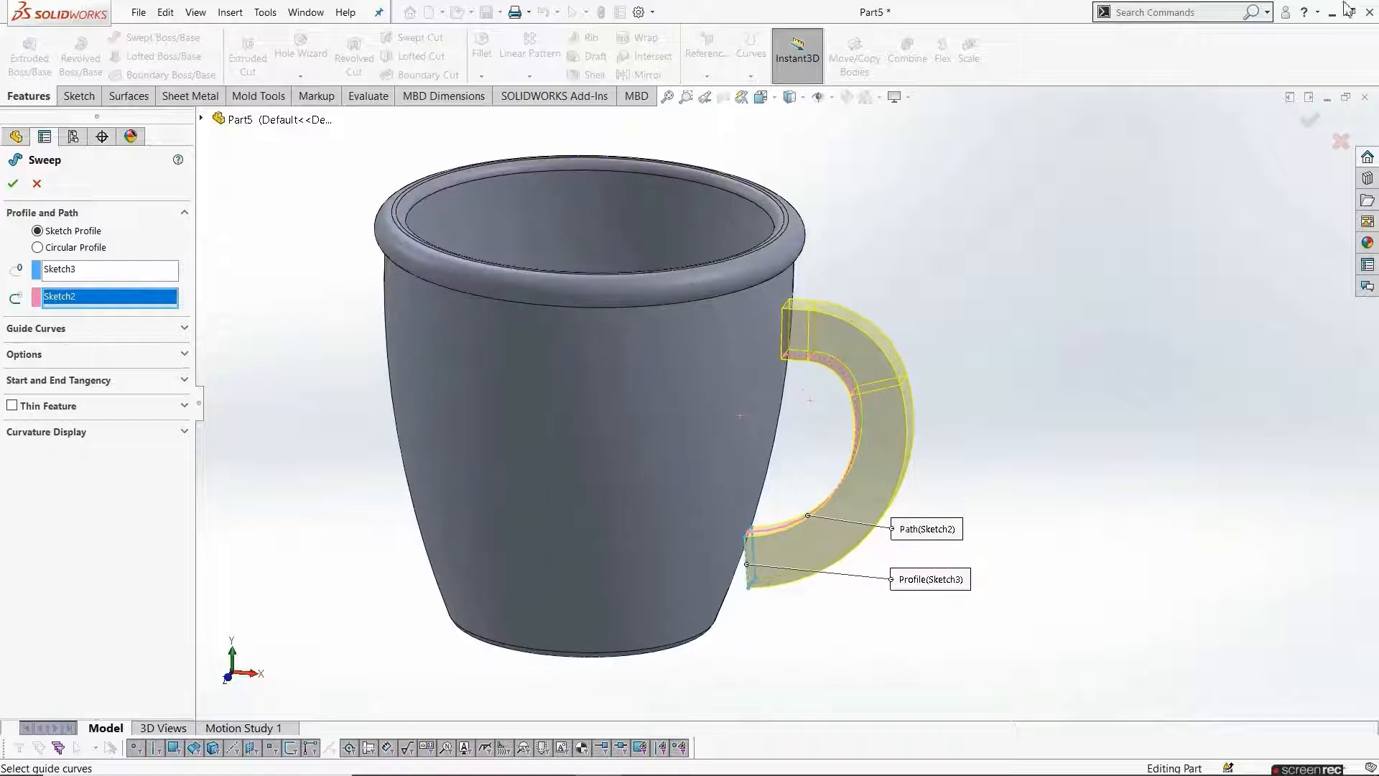
{"action": "left_click", "coordinate": [32, 356]}
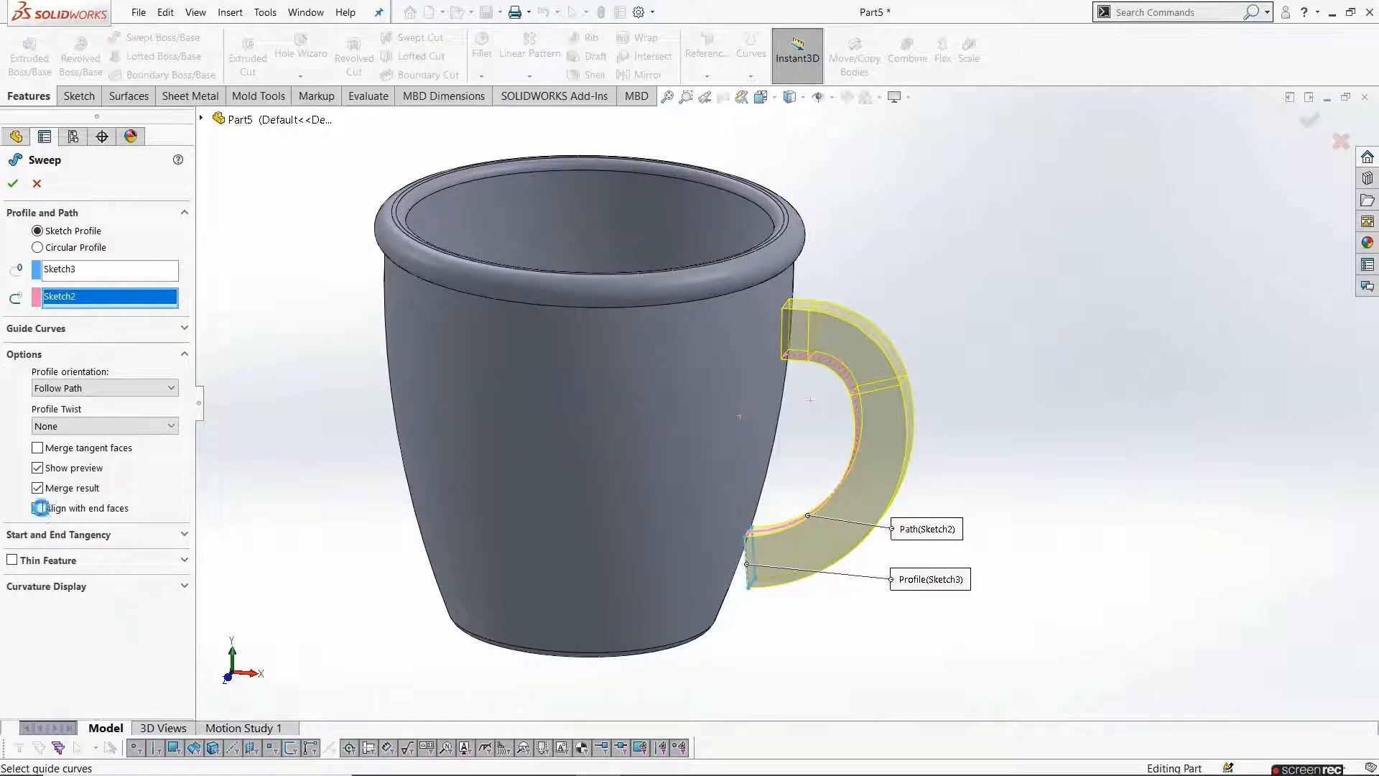
{"action": "middle_click_drag", "start_coordinate": [881, 552], "coordinate": [810, 567]}
{"action": "left_click", "coordinate": [13, 183]}
{"action": "scroll", "coordinate": [810, 567], "scroll_direction": "up", "scroll_amount": 3}
{"action": "scroll", "coordinate": [828, 572], "scroll_direction": "down", "scroll_amount": 2}
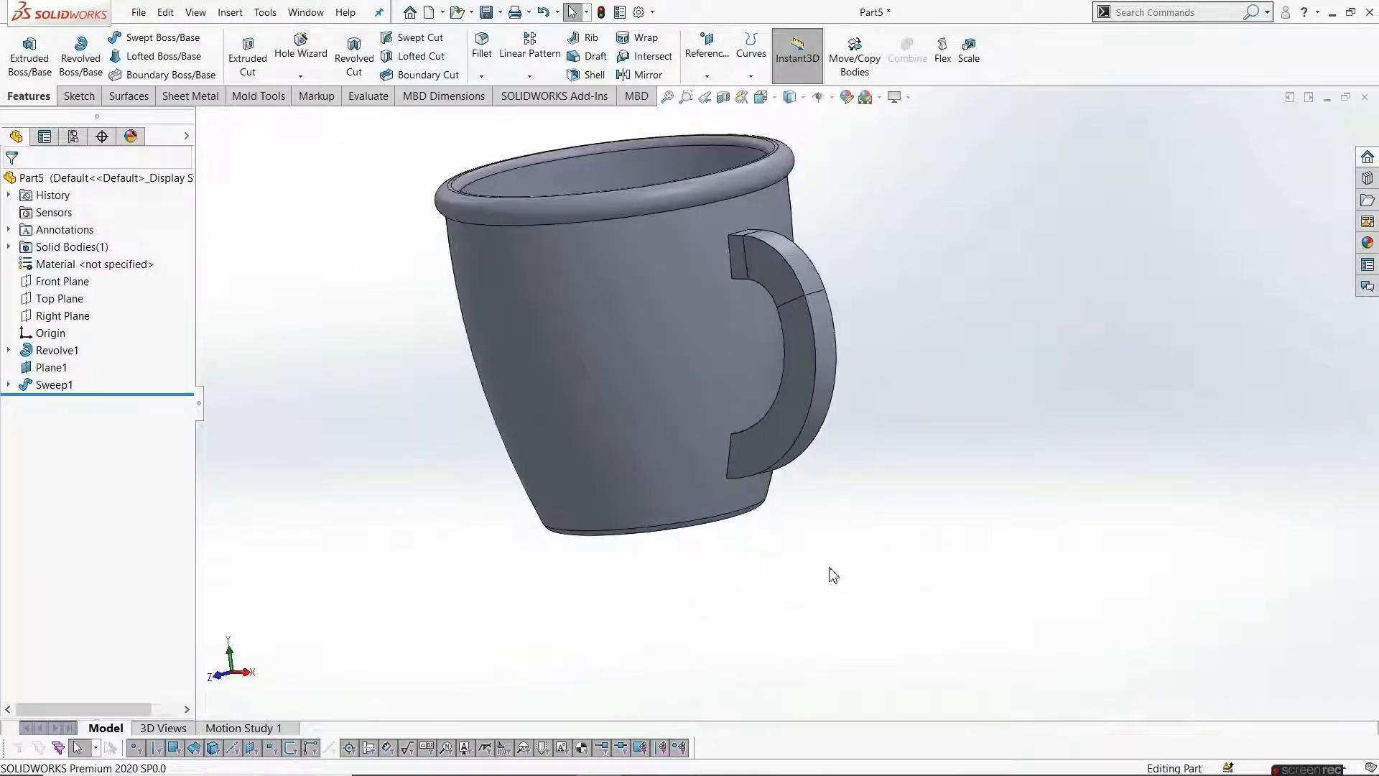
Fillet the eight edges where both ends of the handle meet the cup wall with a 3 mm radius
{"action": "left_click", "coordinate": [481, 44]}
{"action": "scroll", "coordinate": [761, 535], "scroll_direction": "down", "scroll_amount": 3}
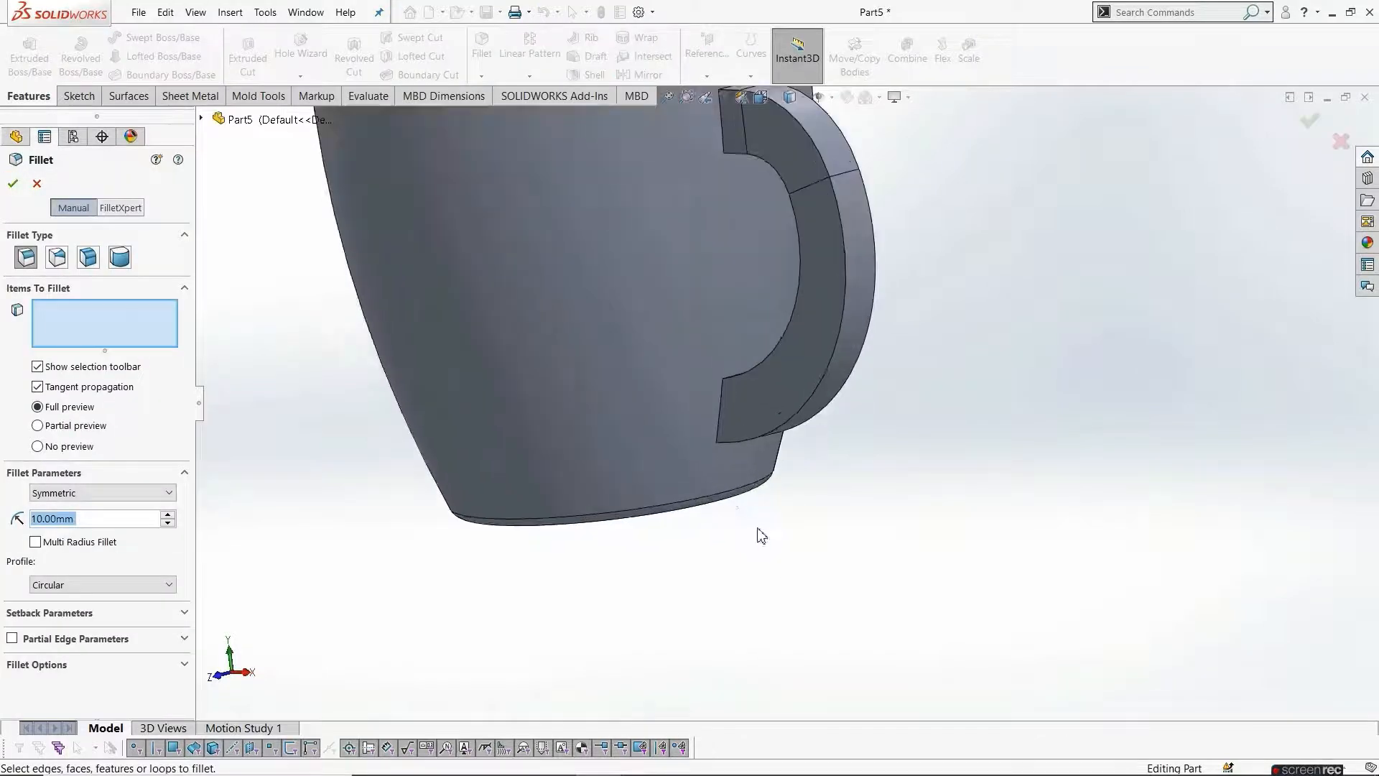
{"action": "type", "text": "3"}
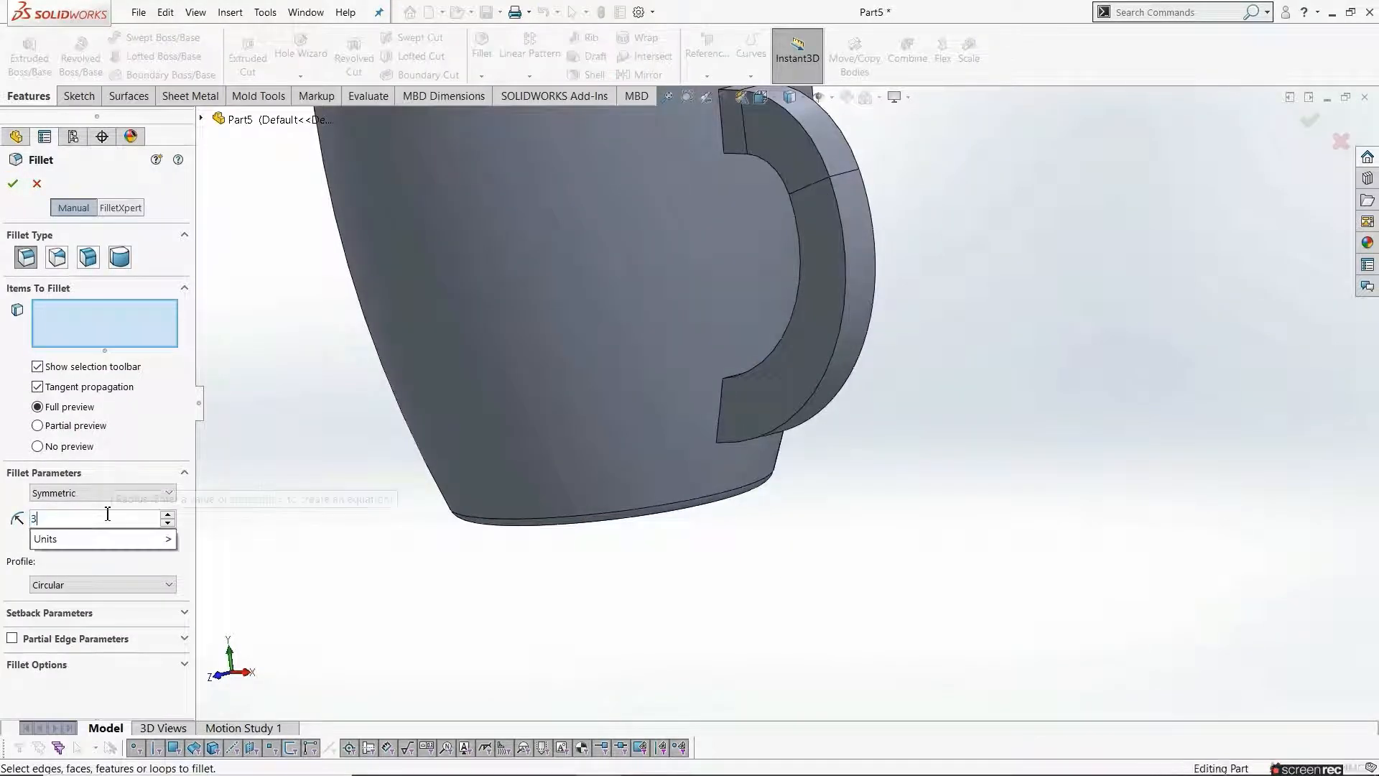
{"action": "key", "text": "Return"}
{"action": "scroll", "coordinate": [768, 504], "scroll_direction": "up", "scroll_amount": 3}
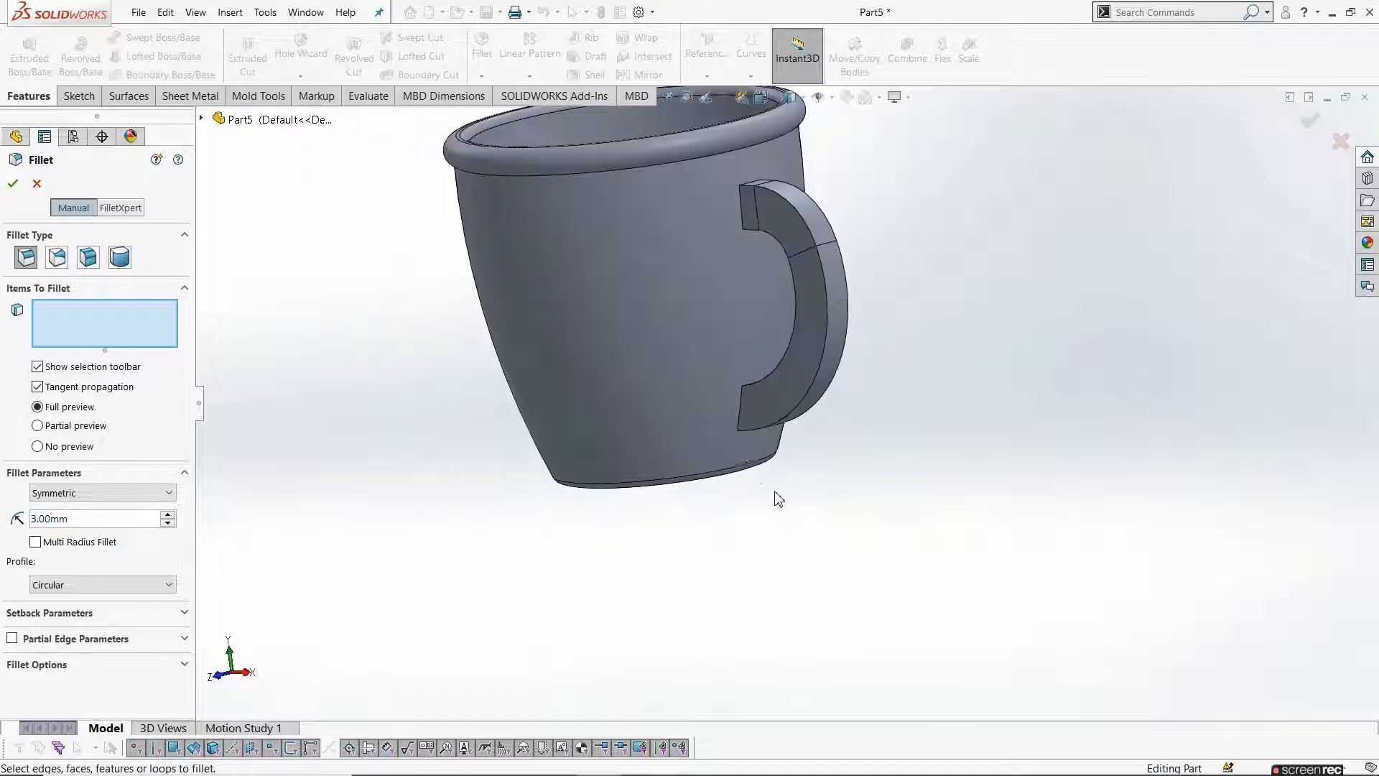
{"action": "scroll", "coordinate": [742, 429], "scroll_direction": "down", "scroll_amount": 3}
{"action": "left_click", "coordinate": [745, 395]}
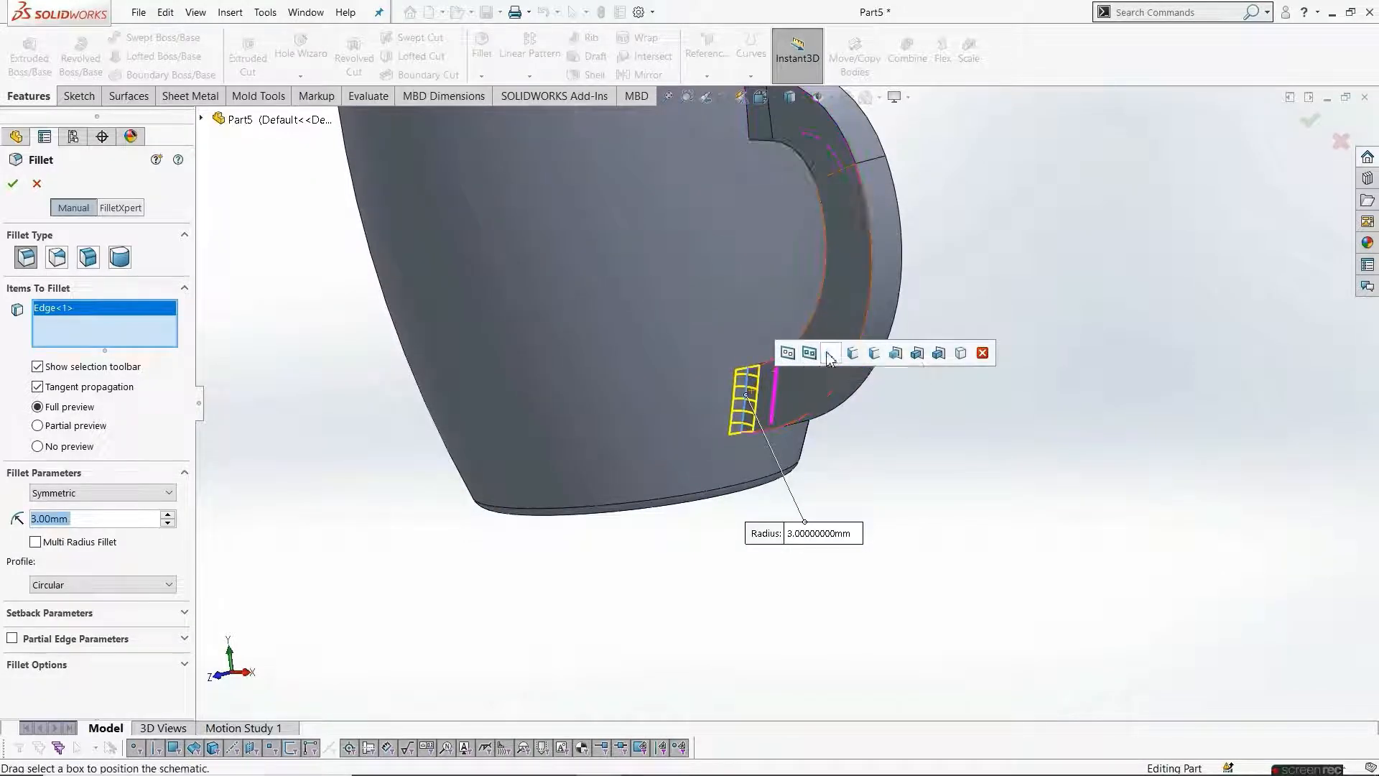
{"action": "left_click", "coordinate": [894, 352]}
{"action": "scroll", "coordinate": [895, 359], "scroll_direction": "up", "scroll_amount": 3}
{"action": "middle_click_drag", "start_coordinate": [895, 359], "coordinate": [747, 338]}
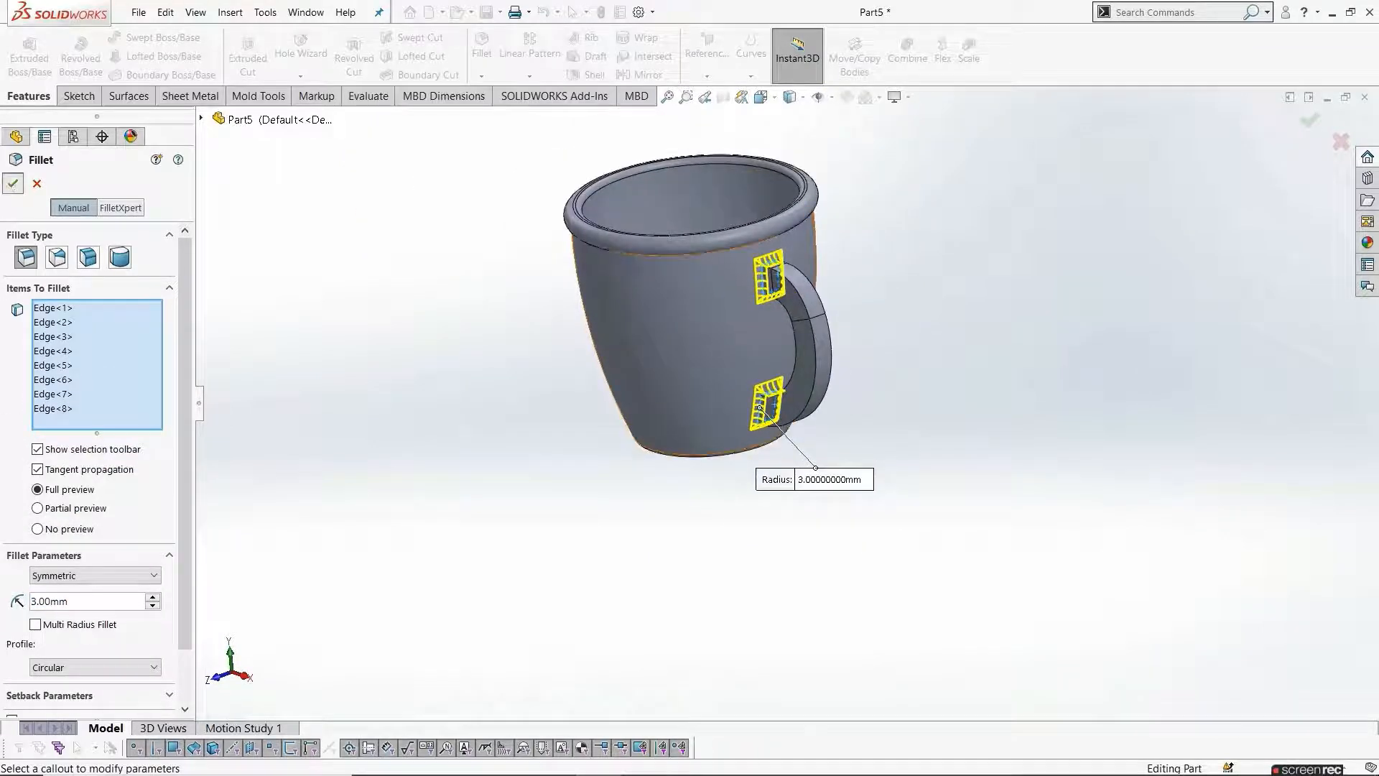
{"action": "left_click", "coordinate": [13, 185]}
Round the twelve lengthwise edges of the handle with a 3 mm fillet
{"action": "scroll", "coordinate": [852, 267], "scroll_direction": "down", "scroll_amount": 3}
{"action": "left_click", "coordinate": [852, 266]}
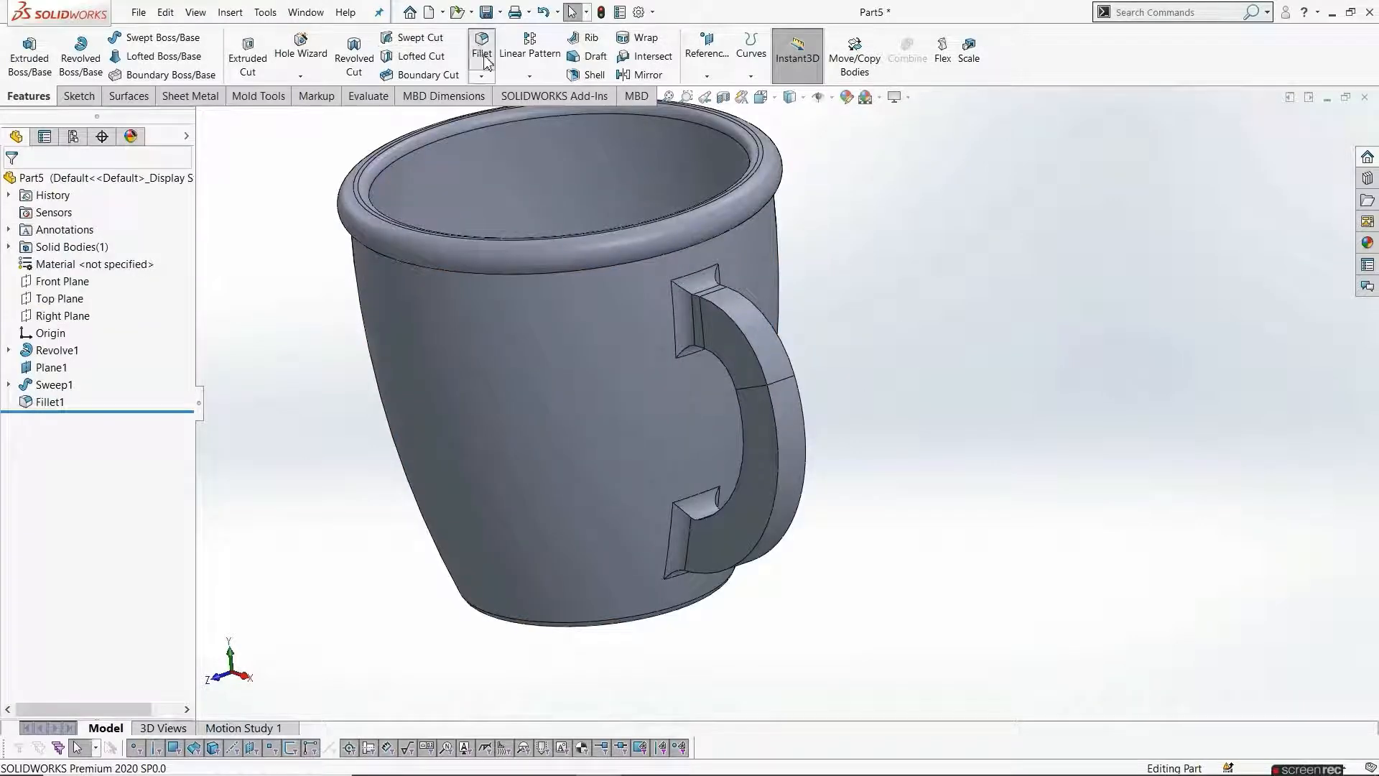
{"action": "left_click", "coordinate": [482, 54]}
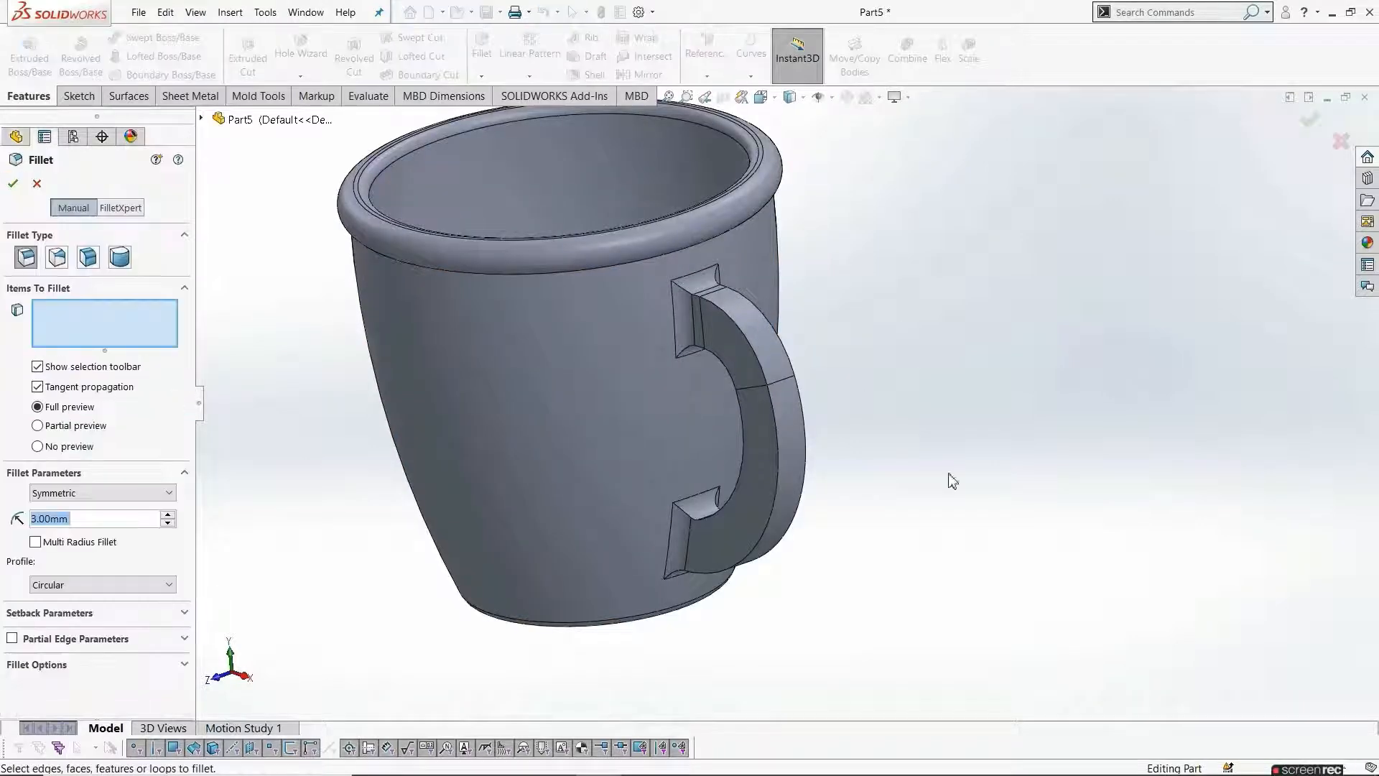
{"action": "left_click", "coordinate": [719, 361]}
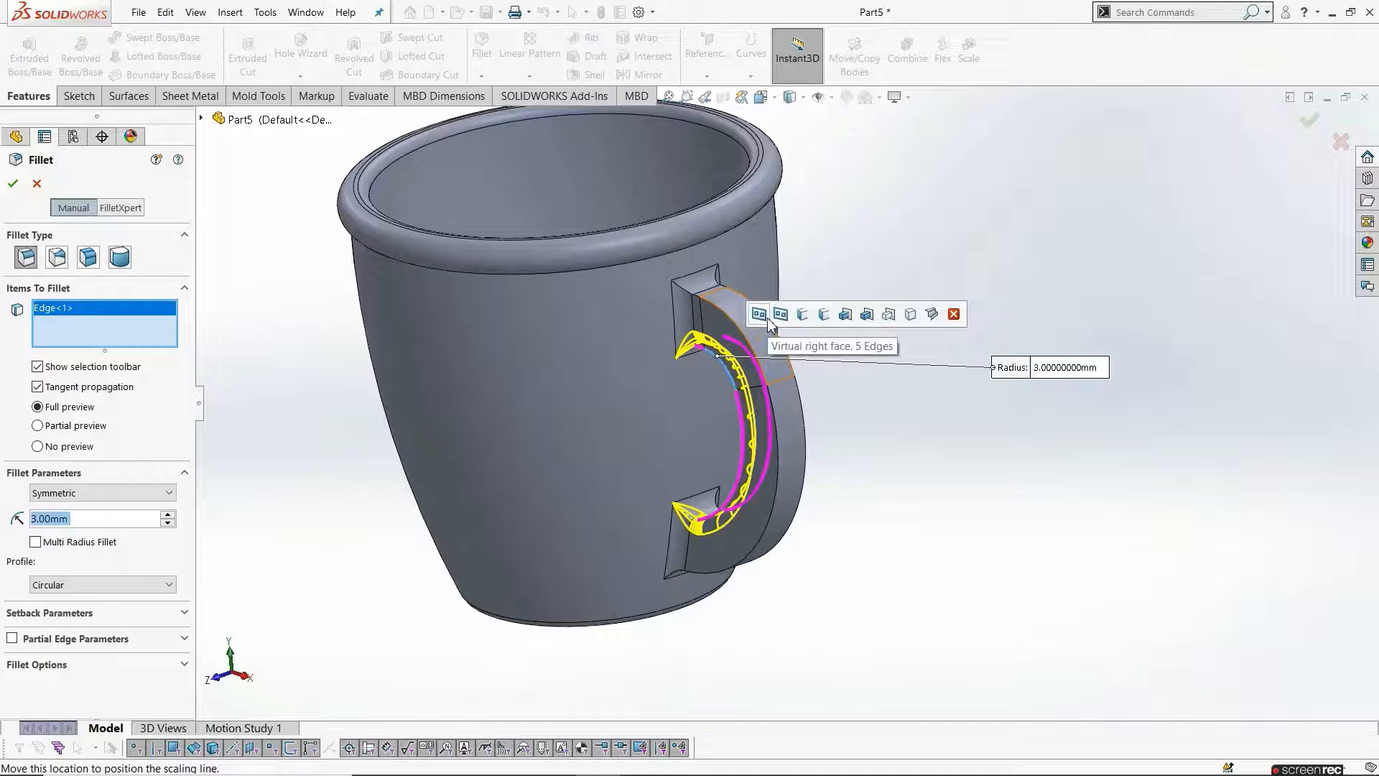
{"action": "left_click", "coordinate": [845, 315]}
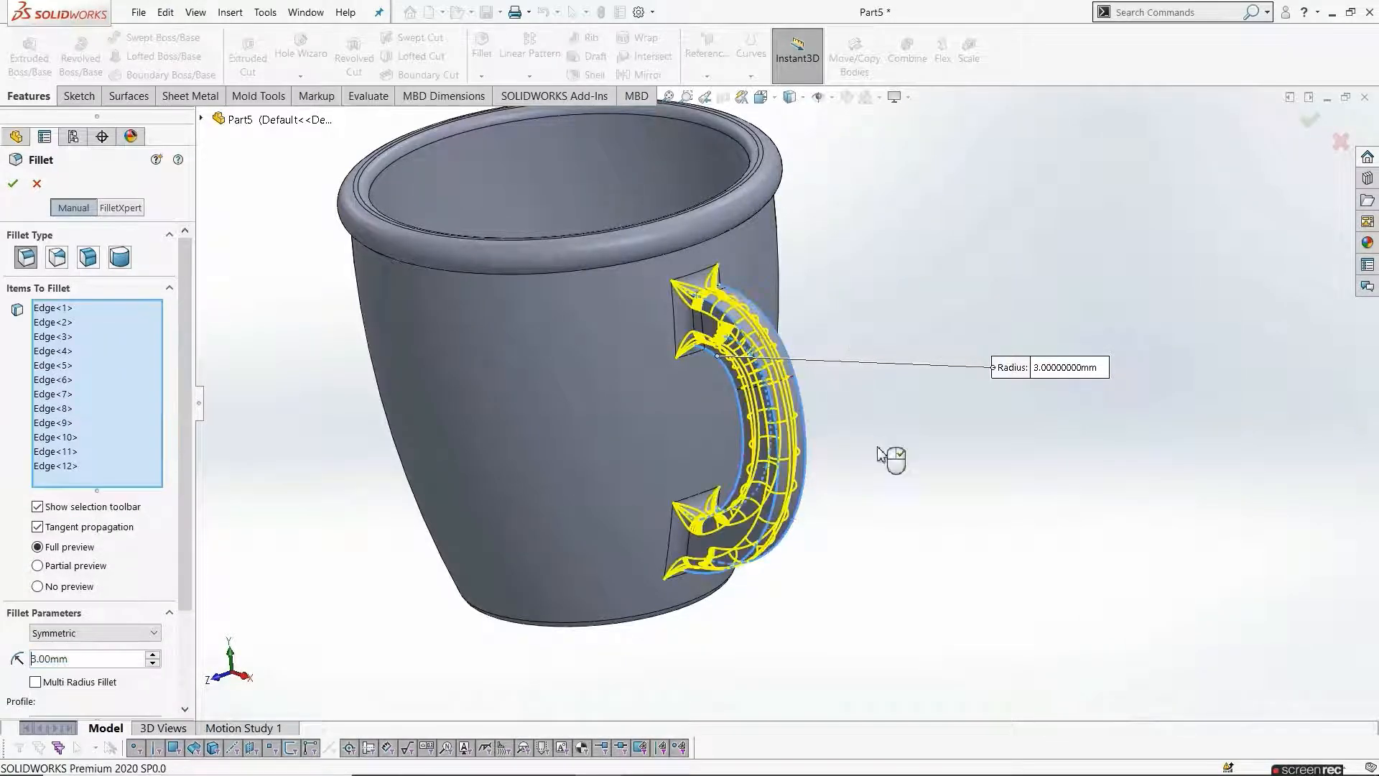
{"action": "middle_click_drag", "start_coordinate": [889, 456], "coordinate": [859, 455]}
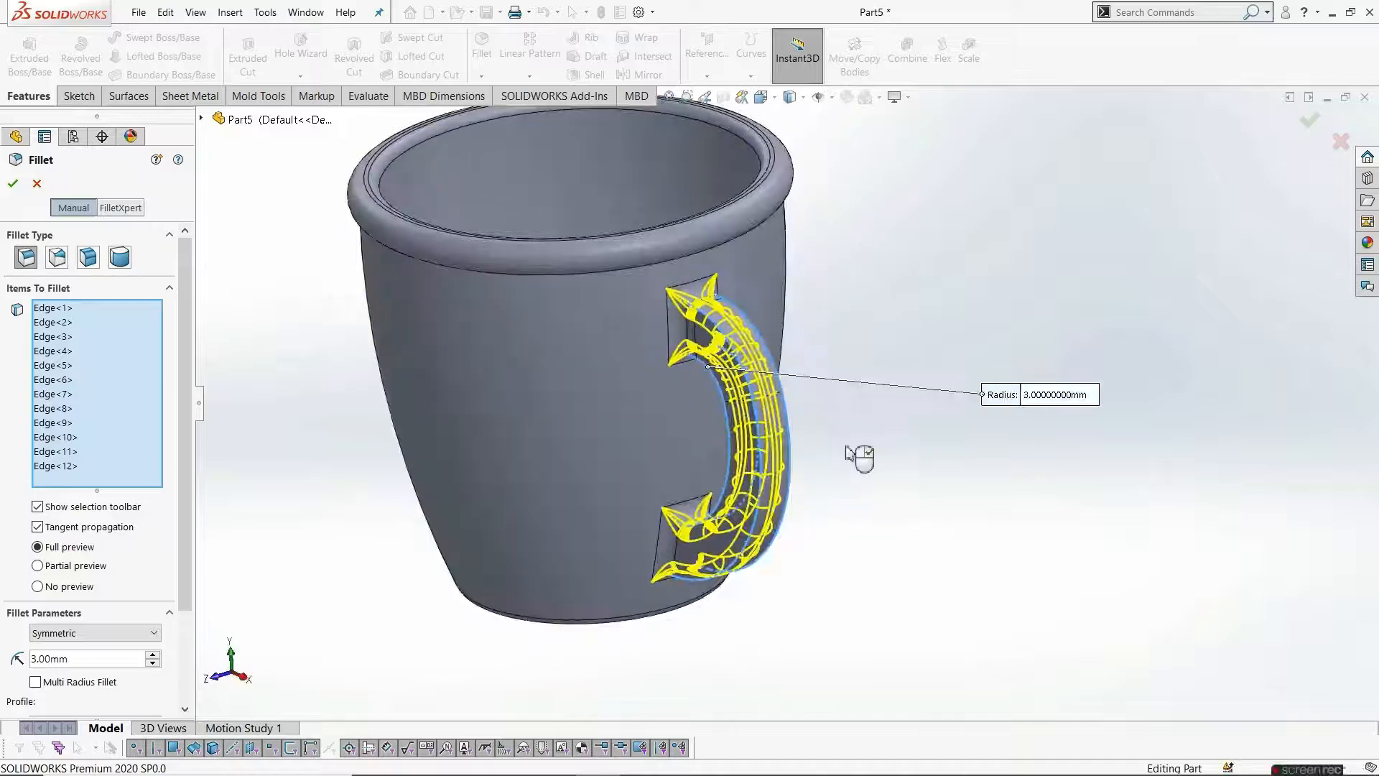
{"action": "scroll", "coordinate": [936, 258], "scroll_direction": "up", "scroll_amount": 3}
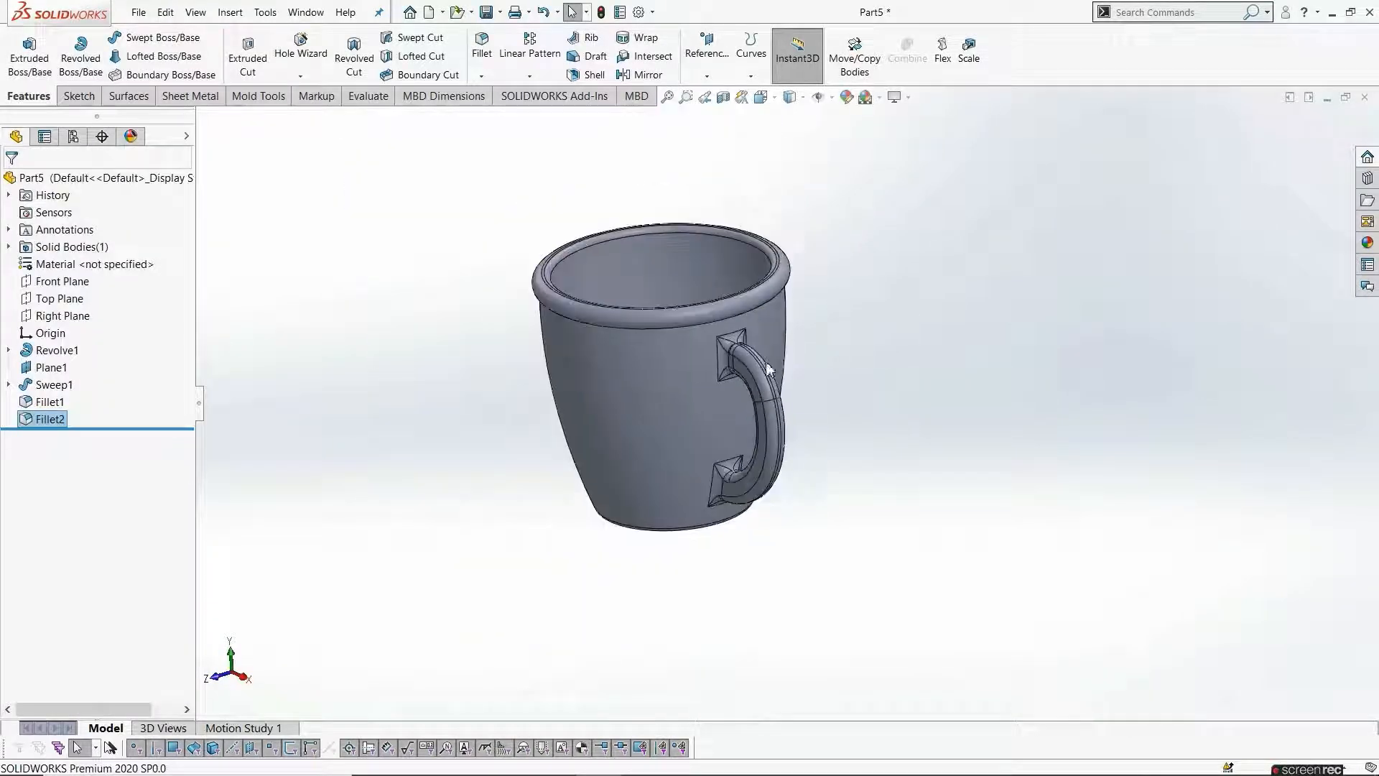
Inspect the finished cup from several angles and set the view orientation to Dimetric
{"action": "middle_click_drag", "start_coordinate": [936, 258], "coordinate": [940, 463]}
{"action": "key", "text": "ctrl+1"}
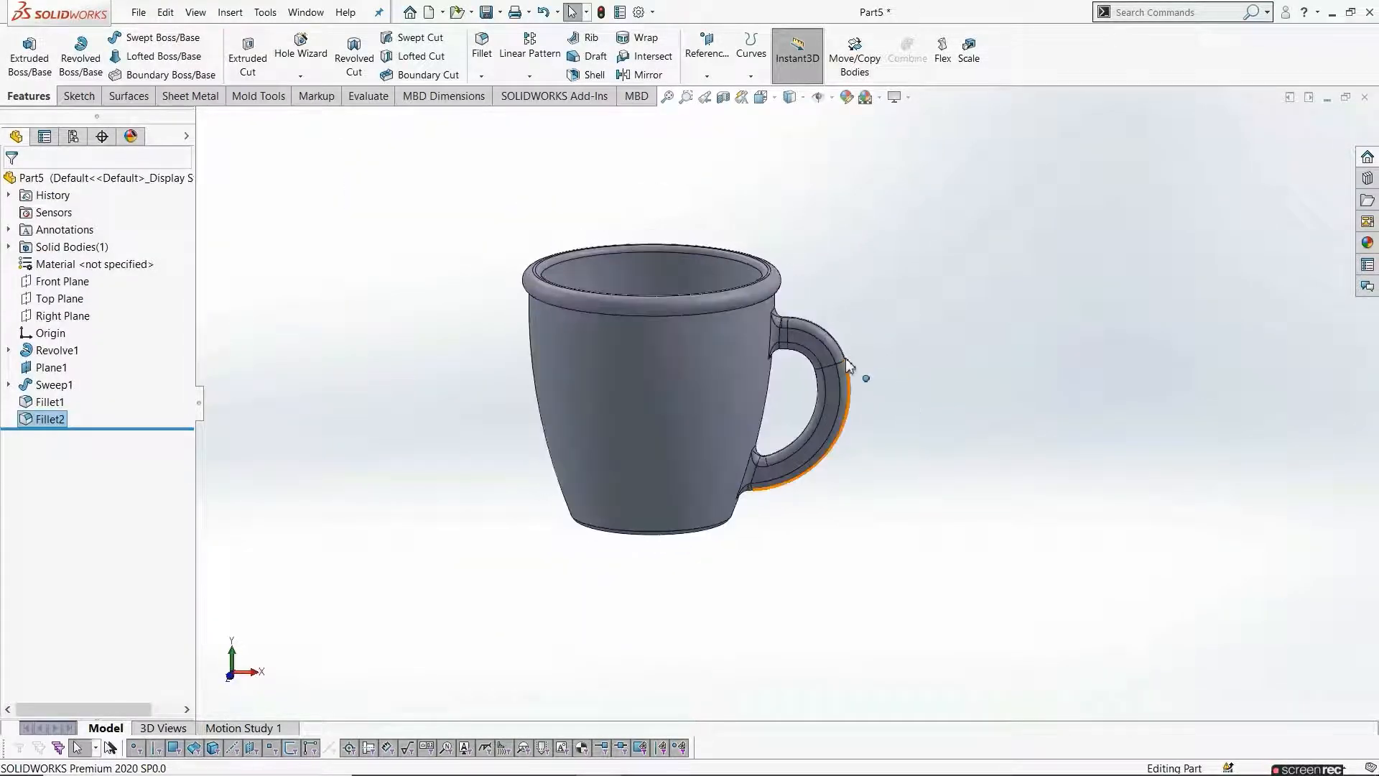
{"action": "left_click", "coordinate": [775, 101]}
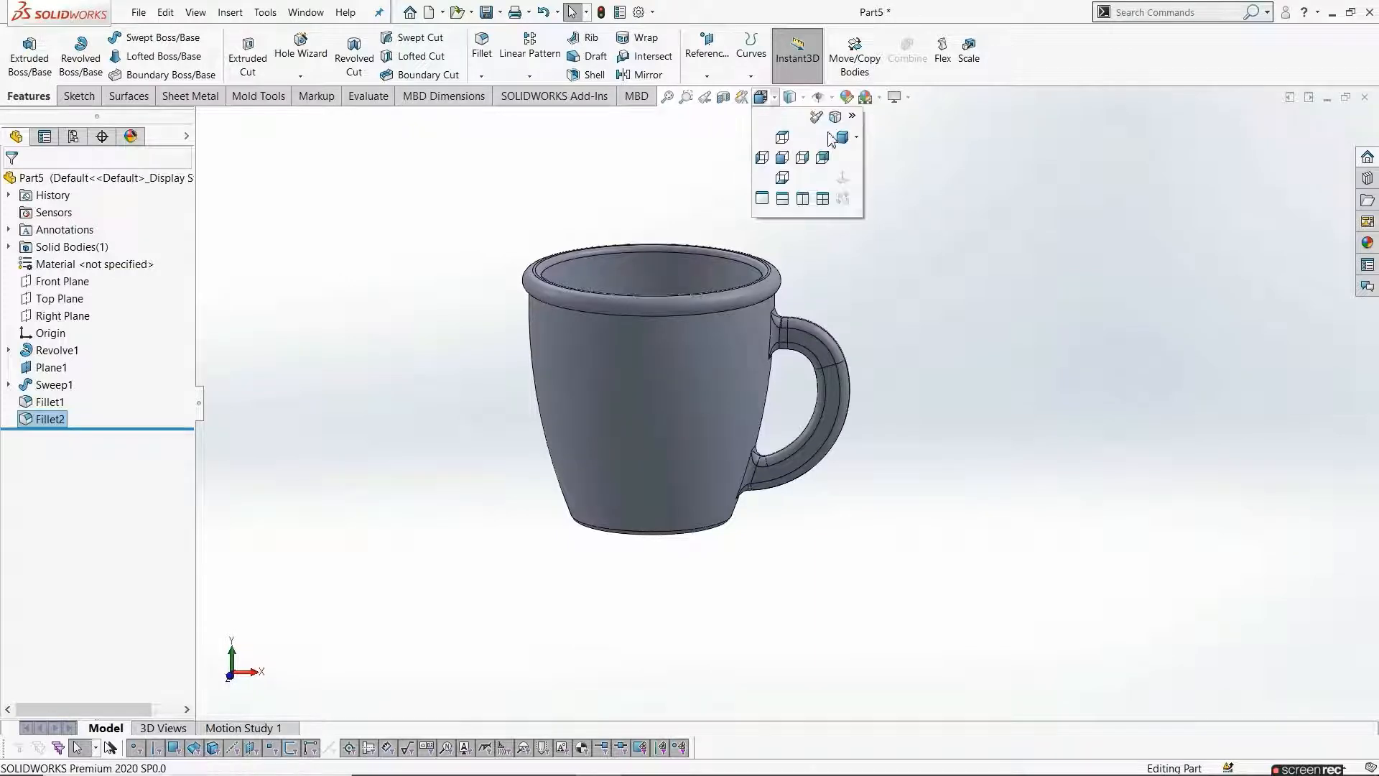
{"action": "left_click", "coordinate": [841, 153]}
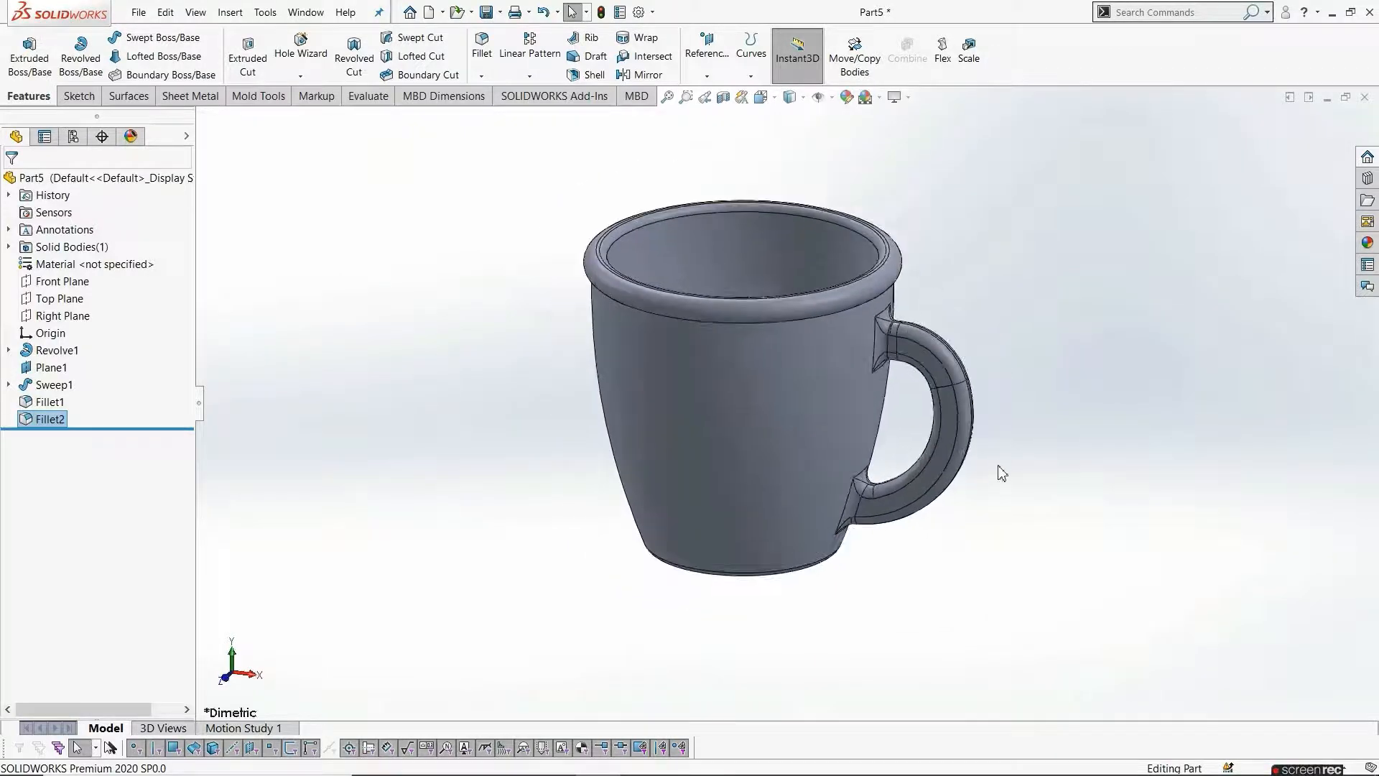